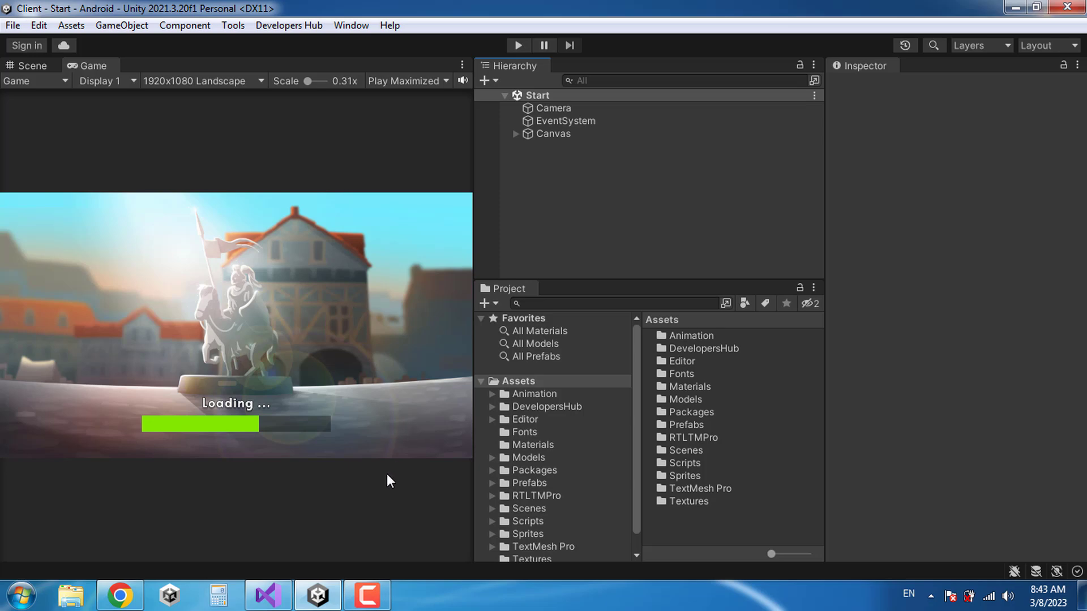
# - Switch to Visual Studio and open Retry.cs and Database.cs from the Scripts folder
pyautogui.click(268, 596)
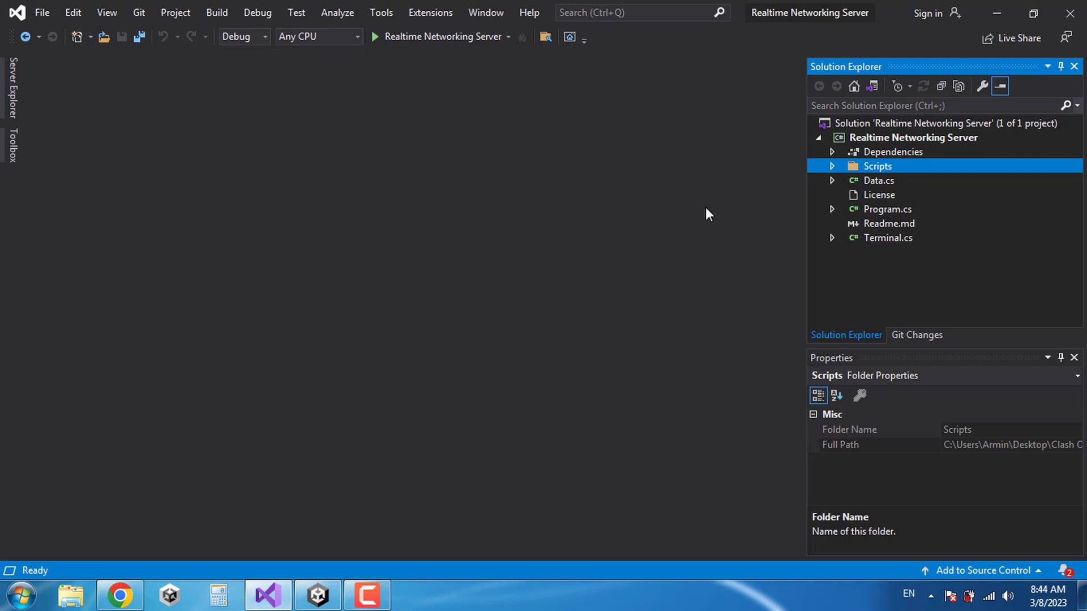
pyautogui.click(832, 167)
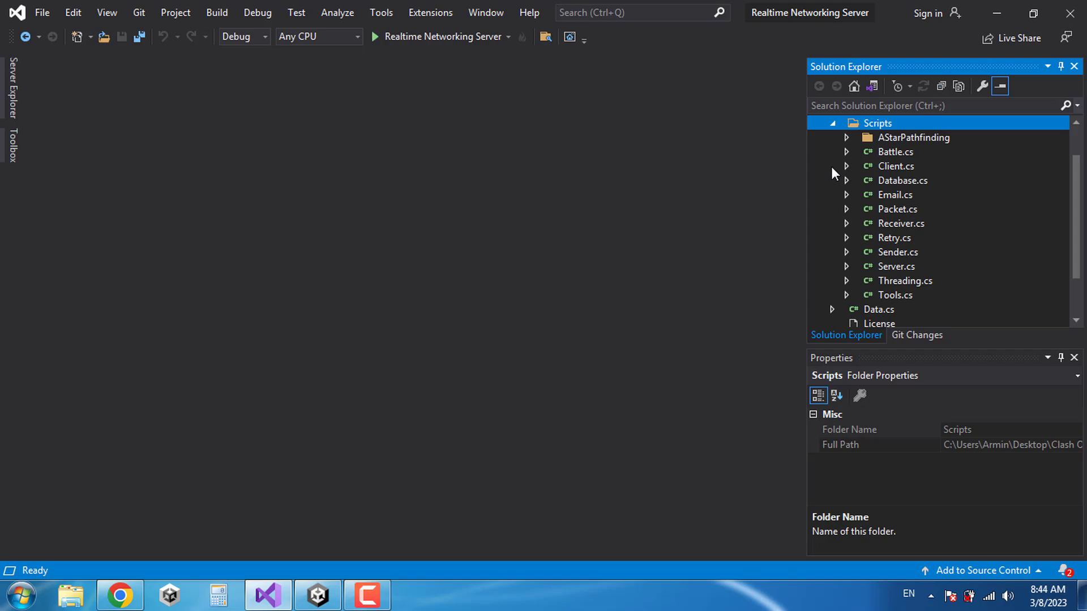
pyautogui.doubleClick(891, 240)
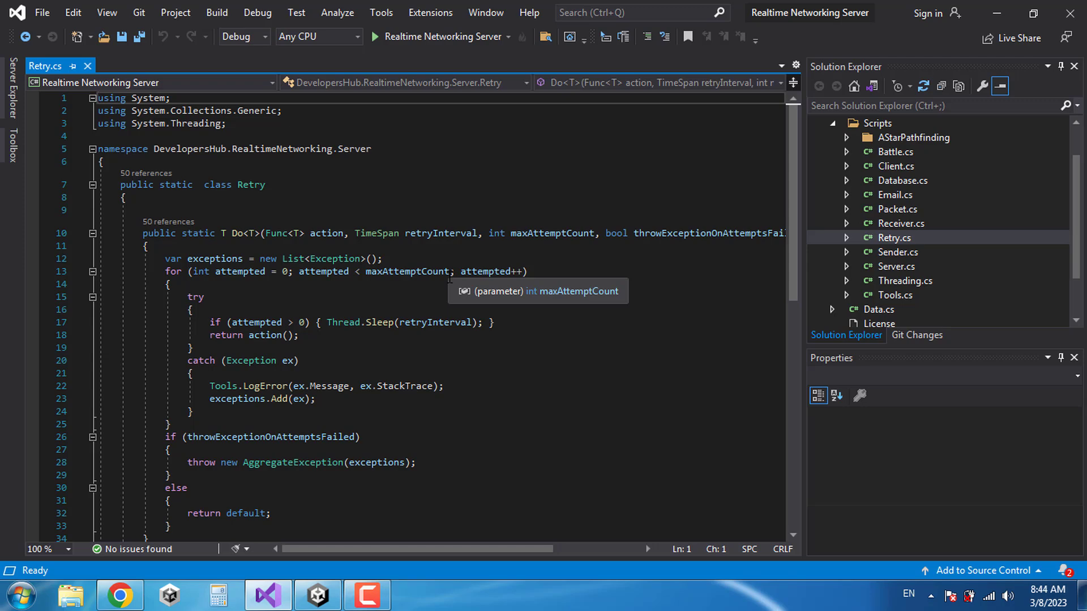
pyautogui.doubleClick(893, 182)
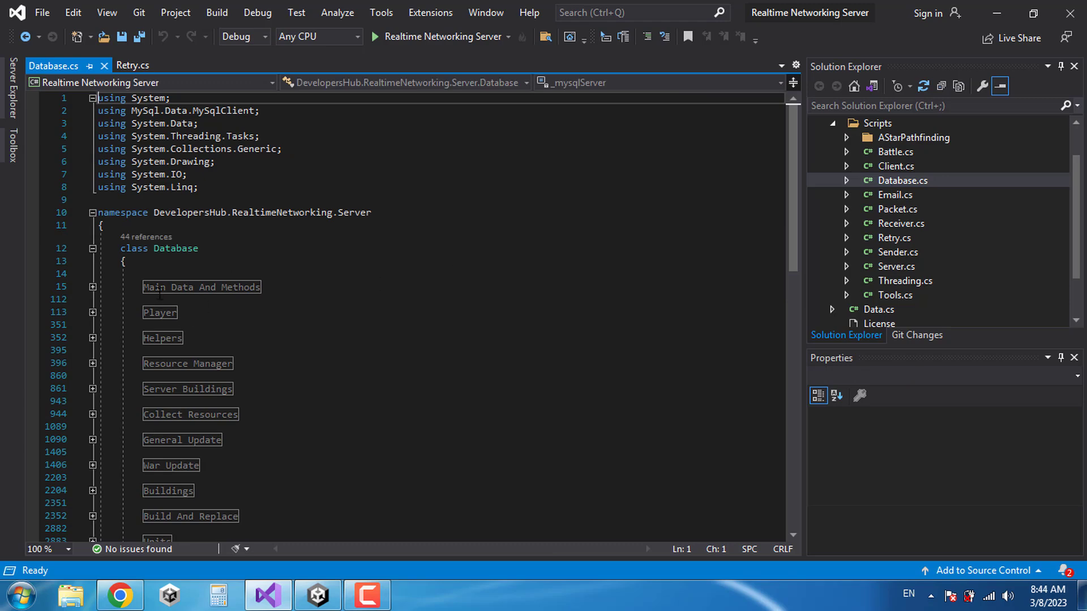
# - Expand the Player region in Database.cs and examine how AuthenticatePlayer, AuthenticatePlayerAsync and _AuthenticatePlayerAsync call one another
pyautogui.scroll(-3, 410, 241)
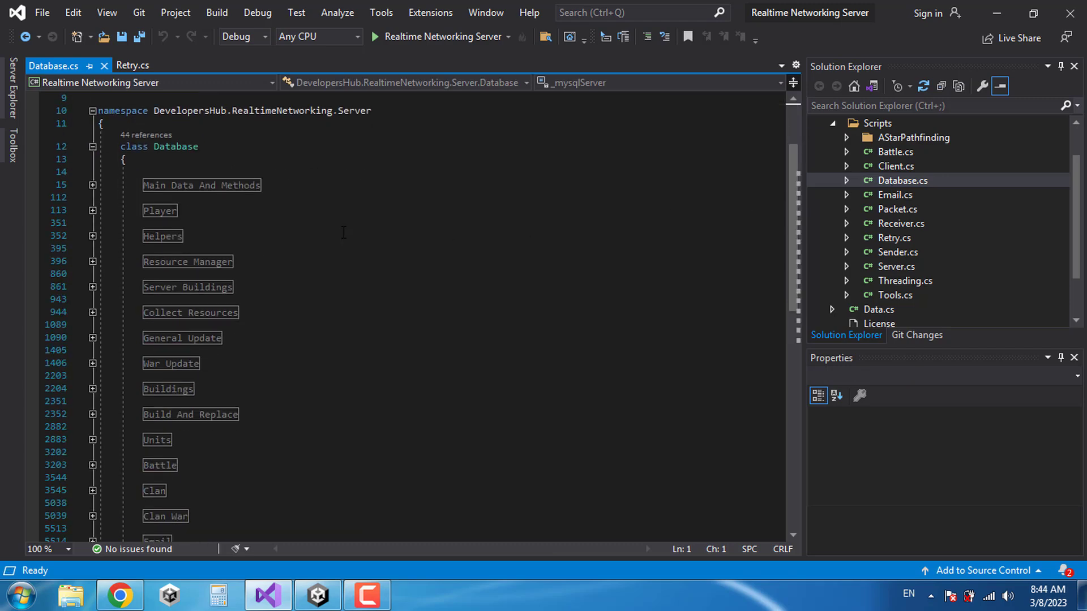
pyautogui.click(92, 210)
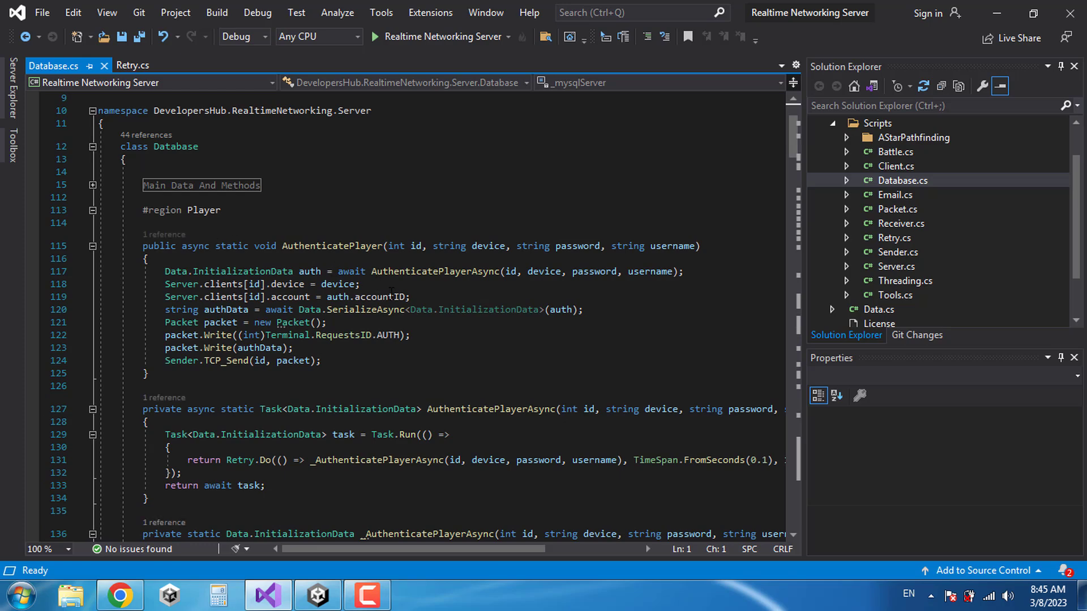
pyautogui.click(412, 271)
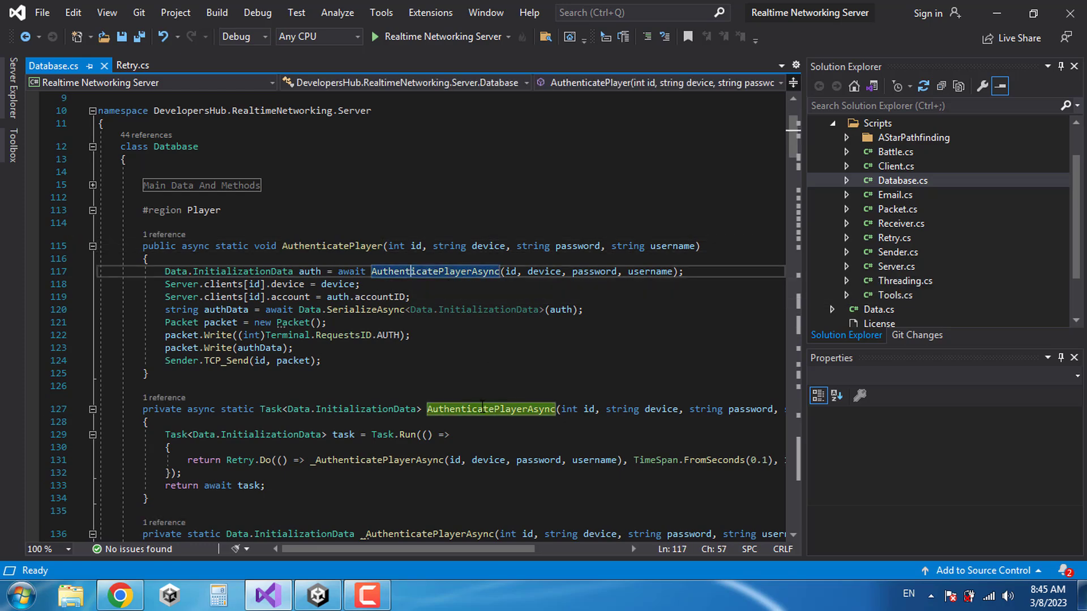
pyautogui.moveTo(799, 147); pyautogui.dragTo(793, 159)
pyautogui.moveTo(165, 310); pyautogui.dragTo(449, 309)
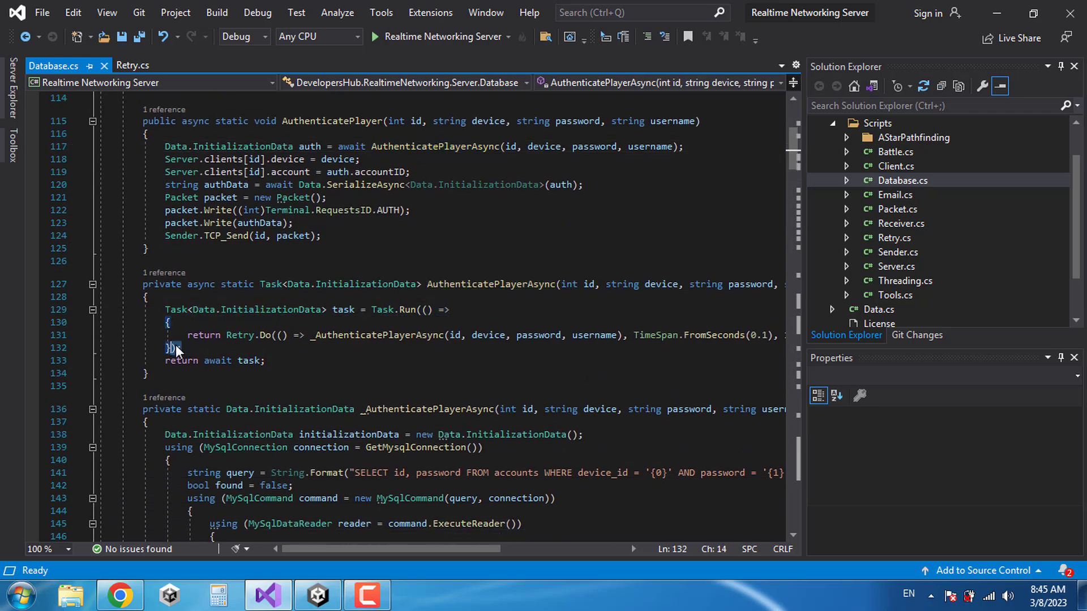
pyautogui.moveTo(187, 335); pyautogui.dragTo(255, 335)
pyautogui.click(362, 337)
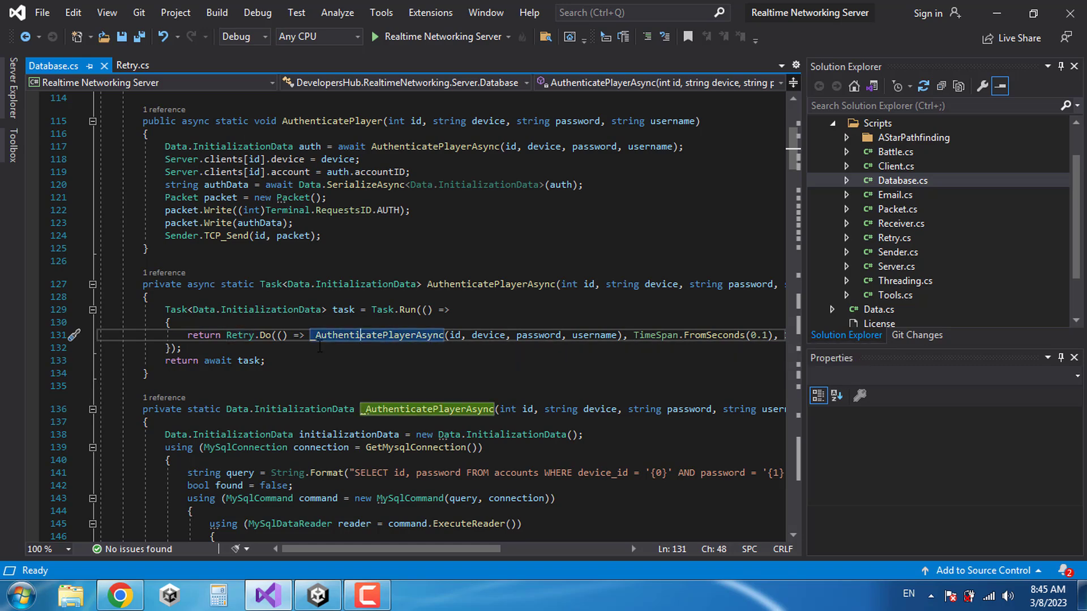
pyautogui.click(204, 335)
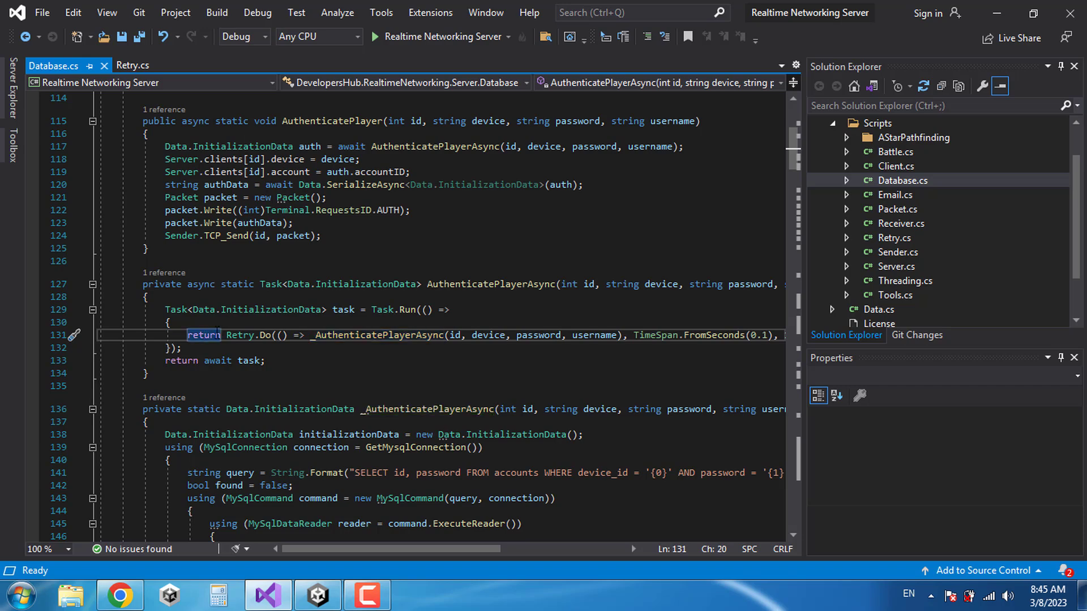
pyautogui.click(411, 410)
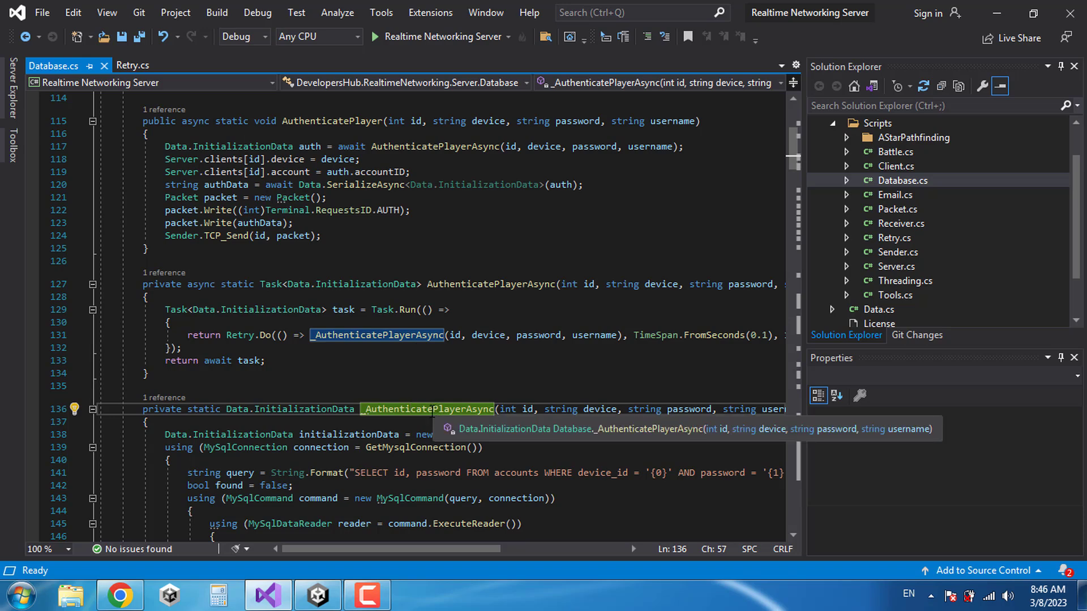
# - Examine the retry interval and attempt count arguments of the Retry.Do call in AuthenticatePlayerAsync
pyautogui.moveTo(456, 550); pyautogui.dragTo(505, 557)
pyautogui.doubleClick(606, 335)
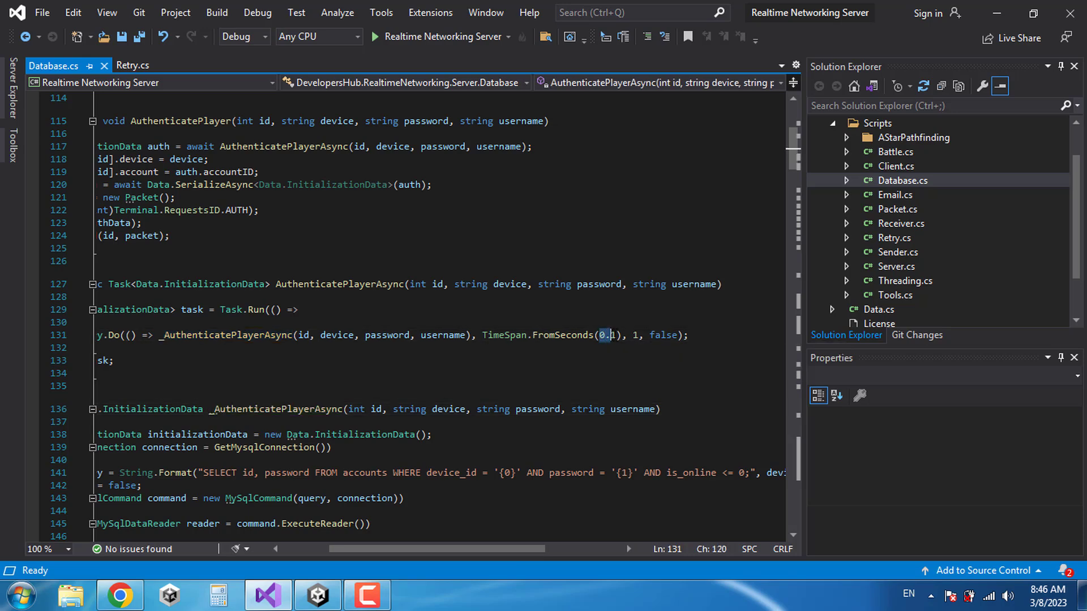
pyautogui.click(634, 336)
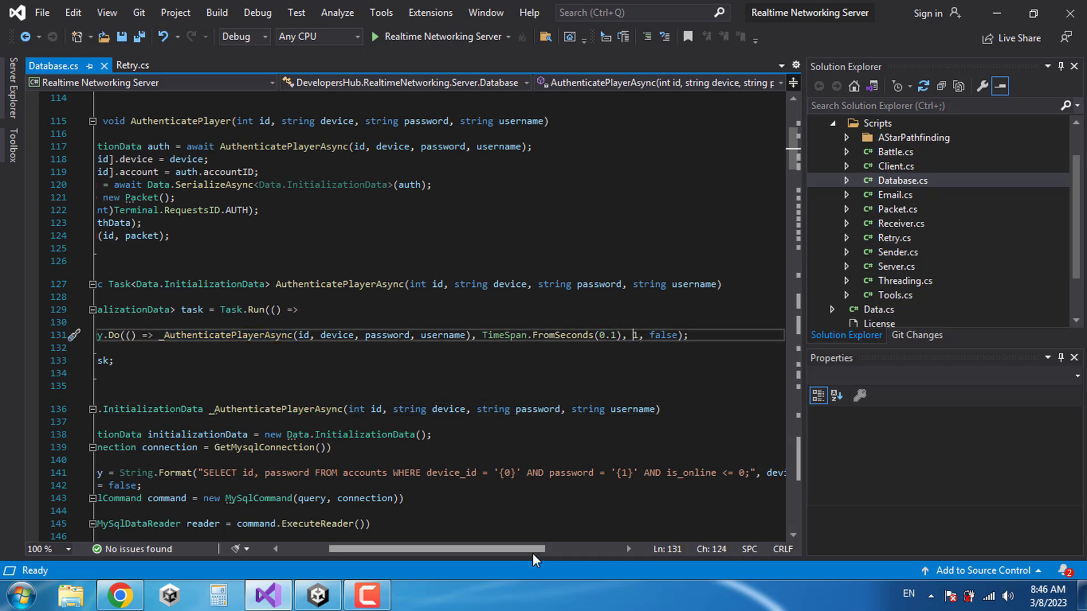
pyautogui.moveTo(532, 553); pyautogui.dragTo(469, 559)
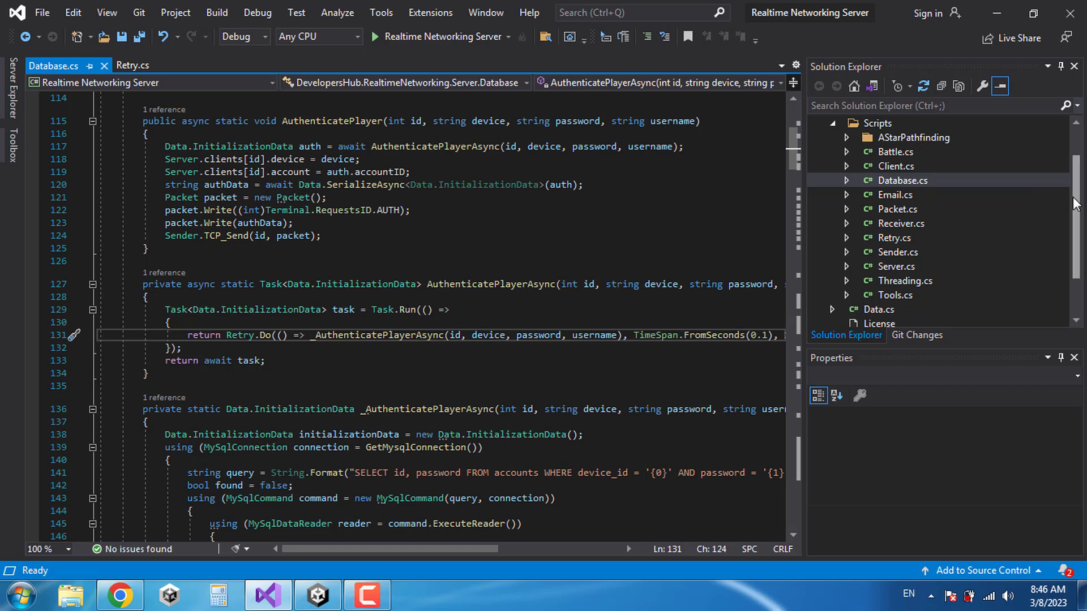
pyautogui.moveTo(1076, 203); pyautogui.dragTo(1076, 176)
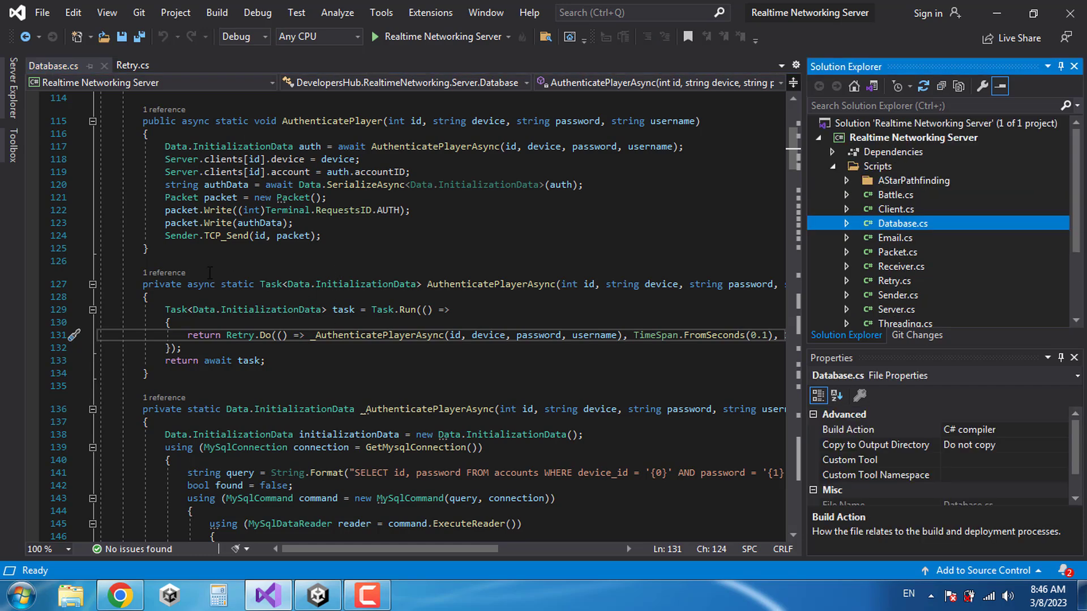
pyautogui.click(209, 273)
pyautogui.scroll(2, 373, 332)
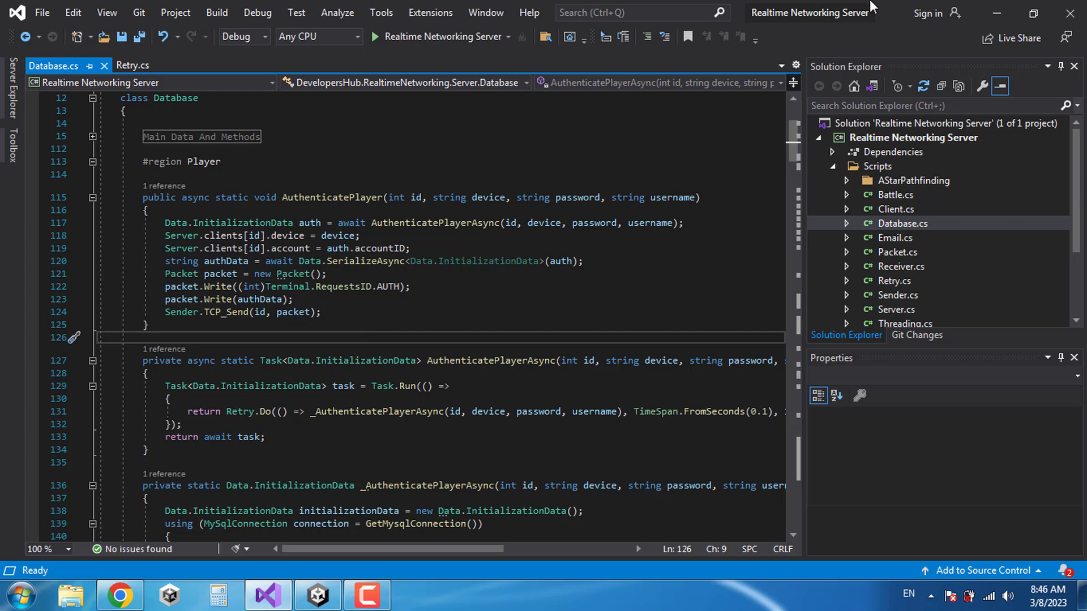
# - Extract the Unity Clash Of Clans Part 35 archive onto the desktop and open the extracted folder
pyautogui.click(997, 13)
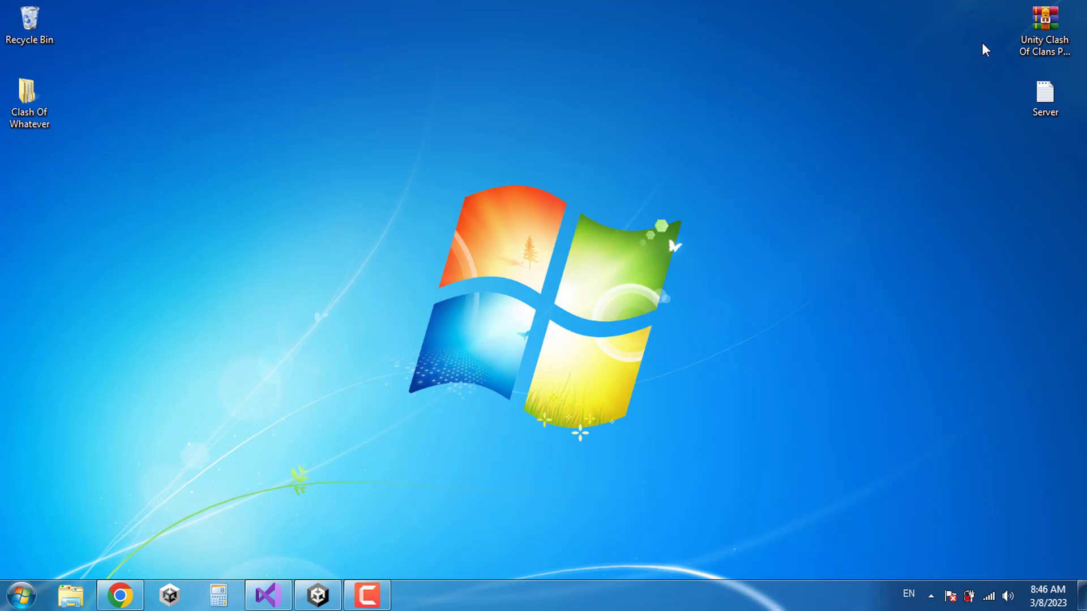
pyautogui.click(1049, 41)
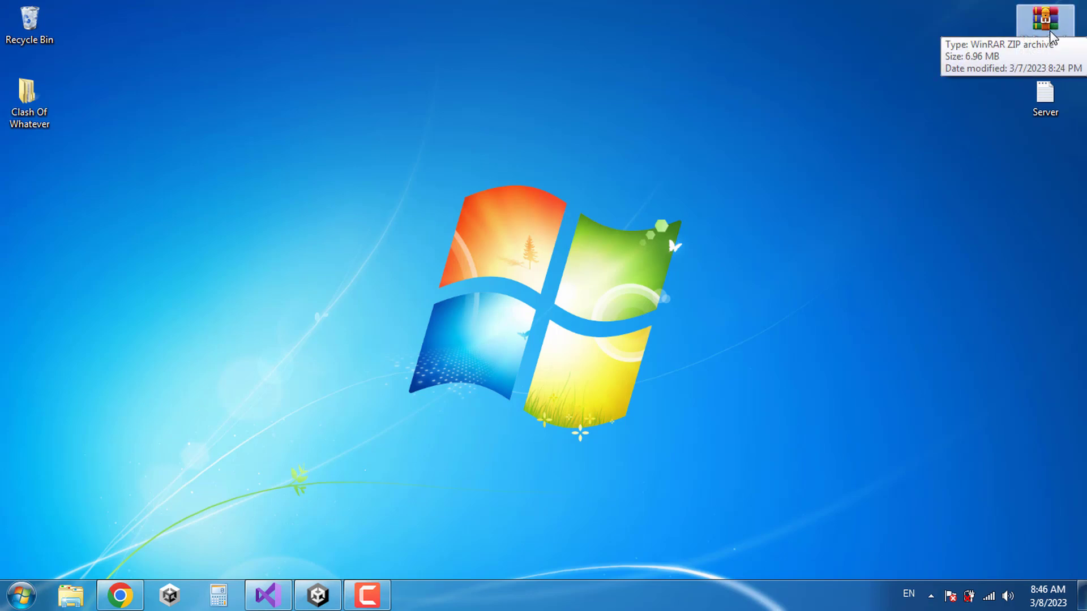
pyautogui.rightClick(1049, 19)
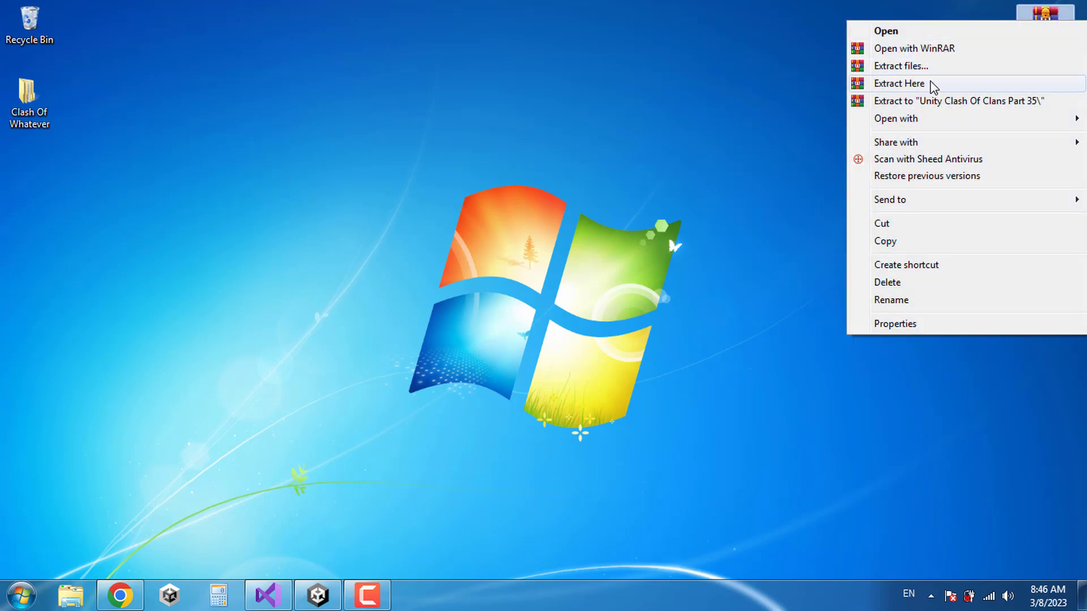
pyautogui.click(930, 83)
pyautogui.moveTo(27, 167); pyautogui.dragTo(970, 51)
pyautogui.doubleClick(969, 51)
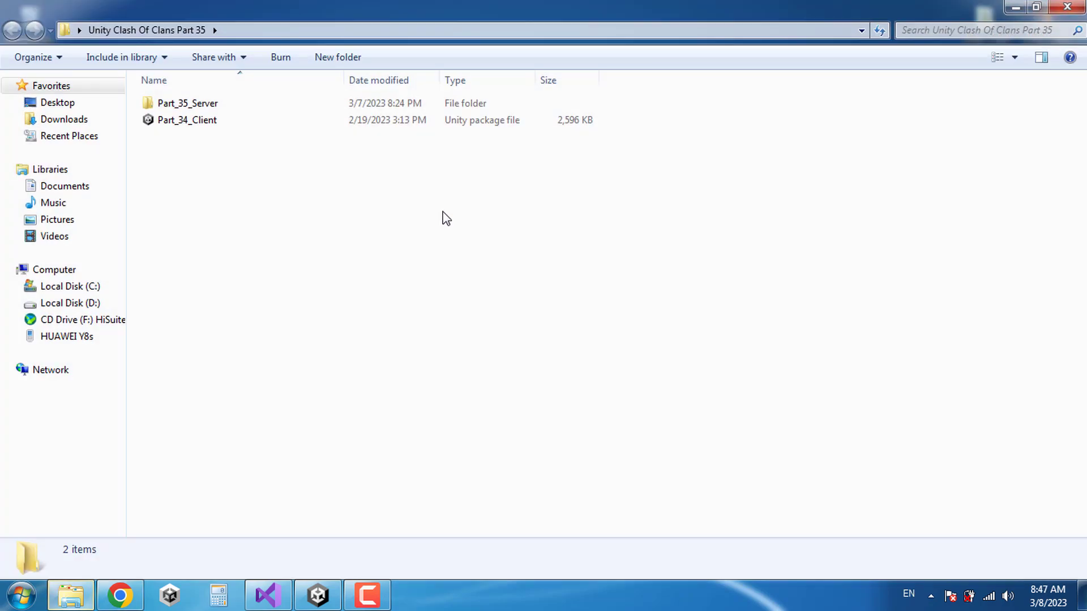
# - Check the Part_34_Client package and the Part_35_Server folder among the extracted files
pyautogui.click(187, 127)
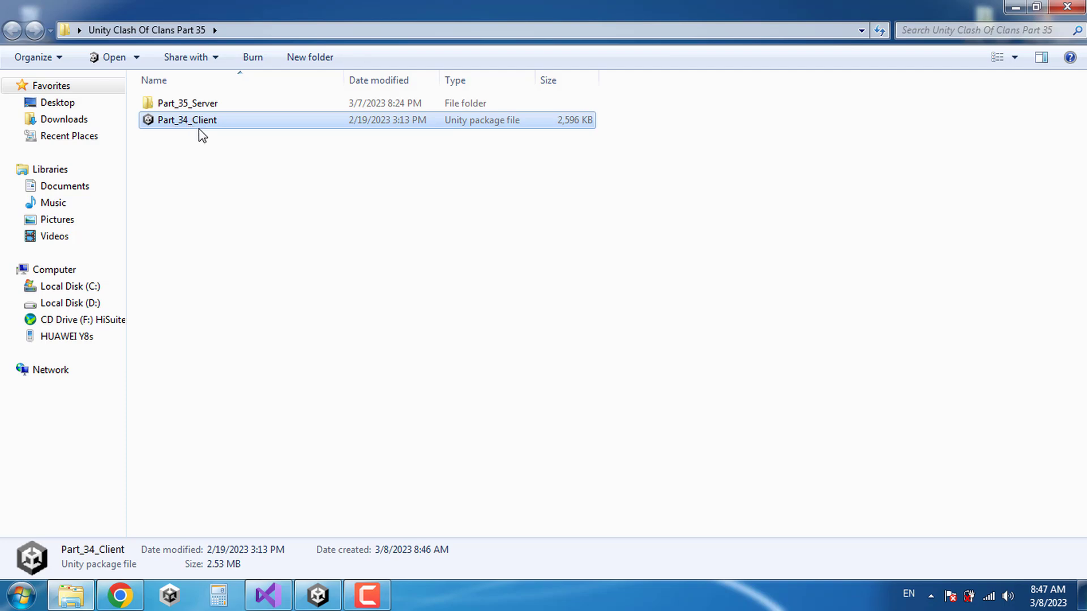
pyautogui.click(190, 110)
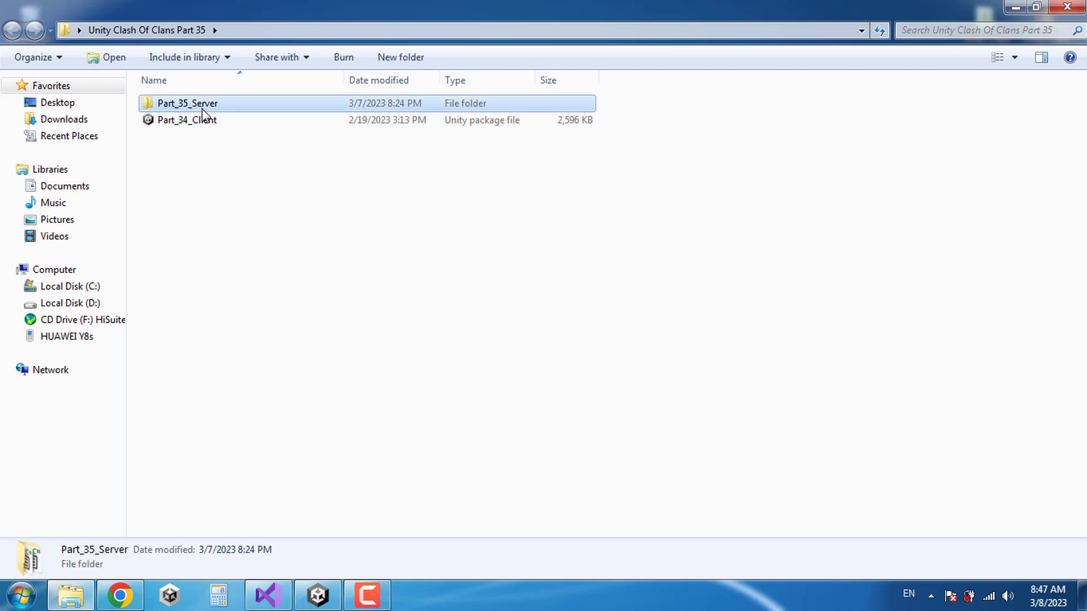
pyautogui.click(185, 120)
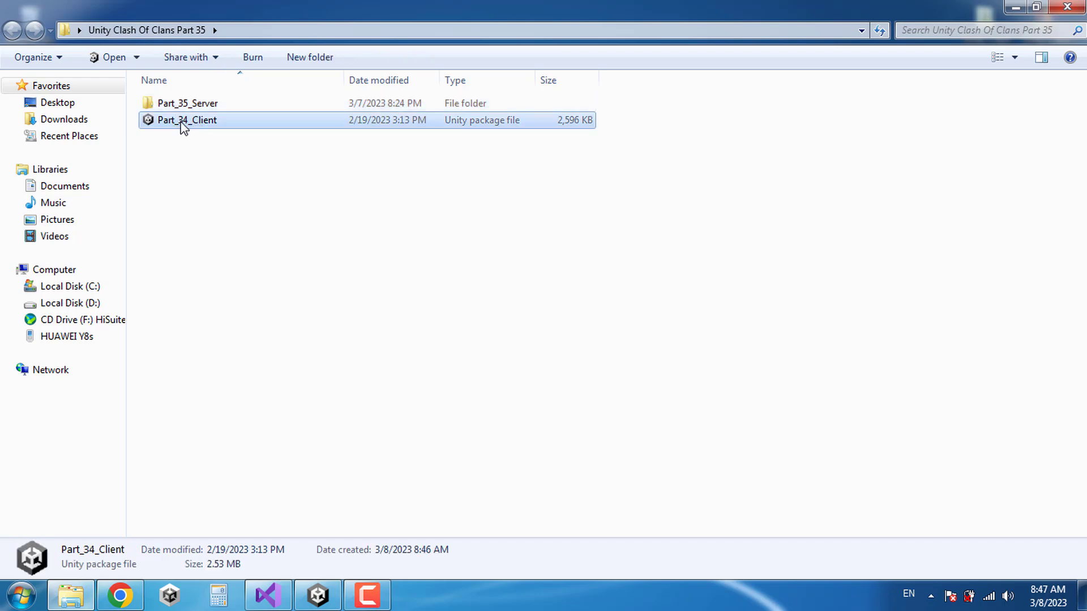
pyautogui.click(197, 108)
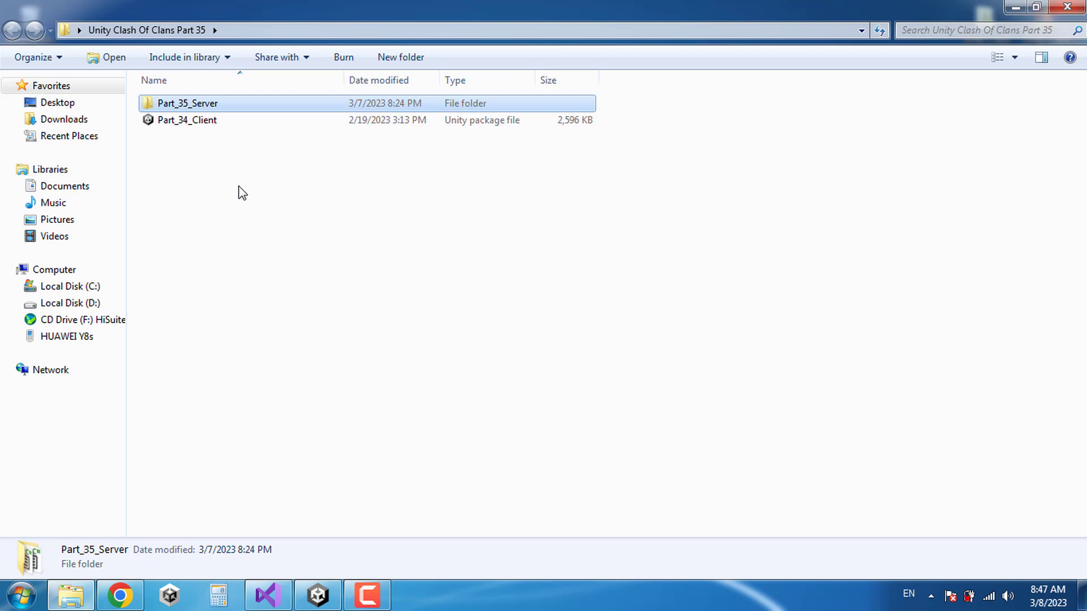
# - Close the folder window and move the Part 35 archive and its extracted folder to the Recycle Bin
pyautogui.click(1067, 6)
pyautogui.moveTo(918, 42); pyautogui.dragTo(45, 20)
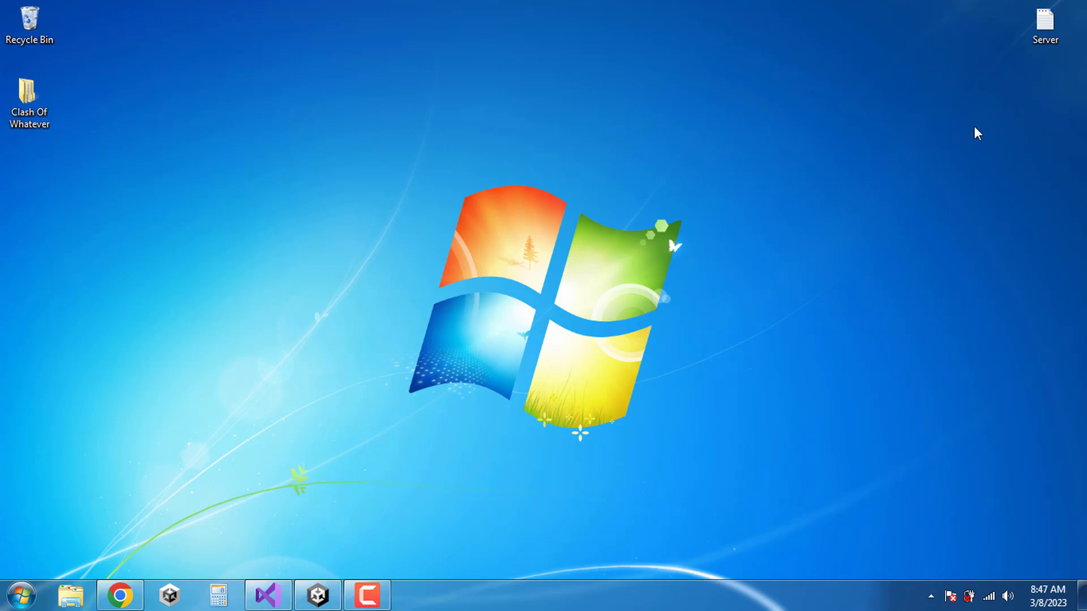
# - Open the Server text file from the desktop and review the server's login username and password lines
pyautogui.doubleClick(1036, 41)
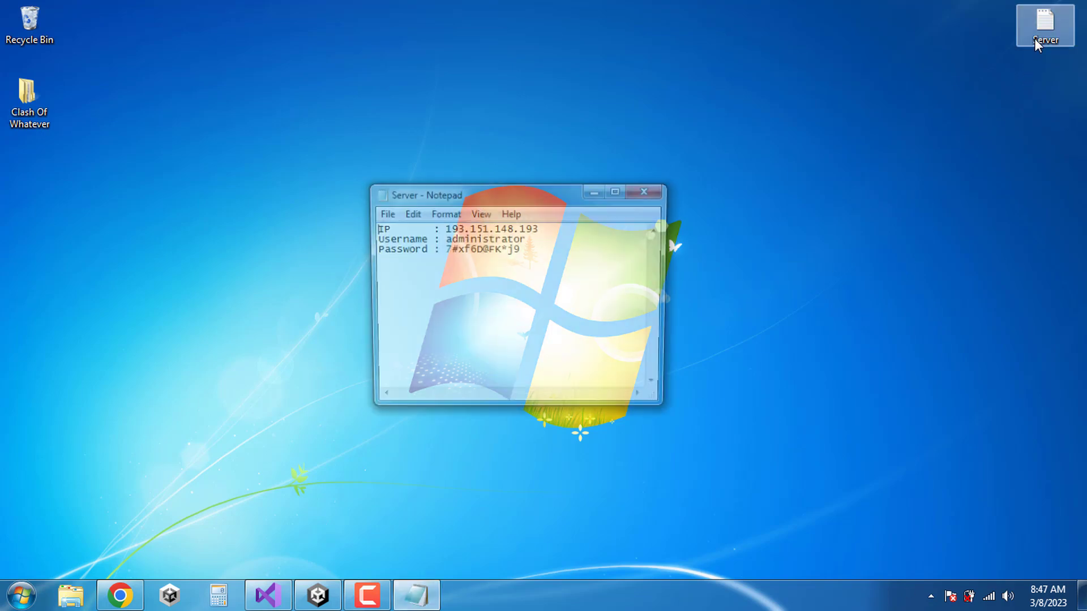
pyautogui.moveTo(534, 193); pyautogui.dragTo(762, 113)
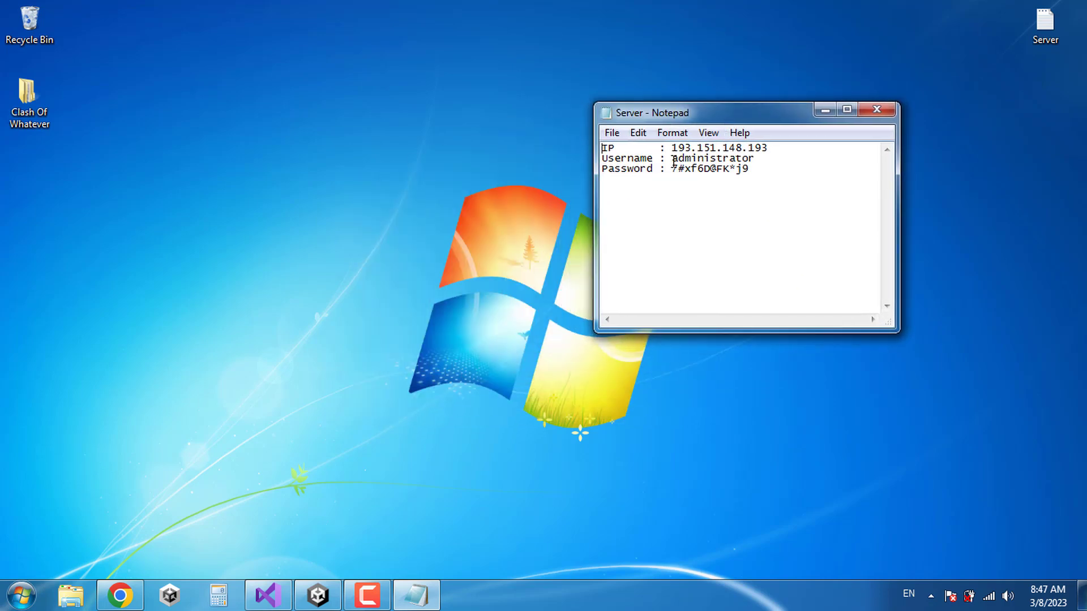
pyautogui.moveTo(673, 158); pyautogui.dragTo(736, 158)
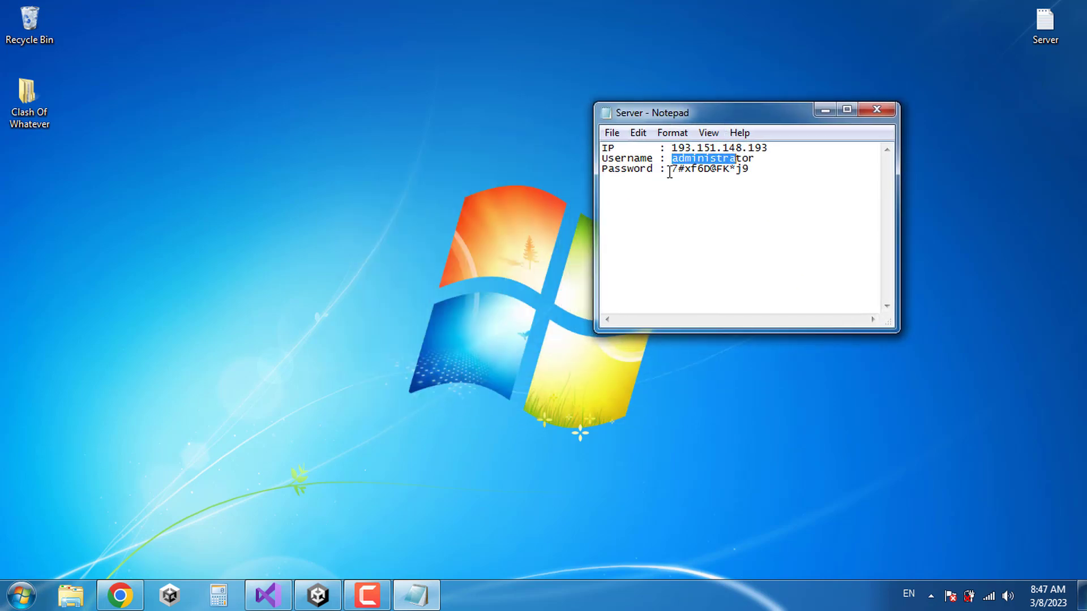
pyautogui.moveTo(669, 172); pyautogui.dragTo(737, 170)
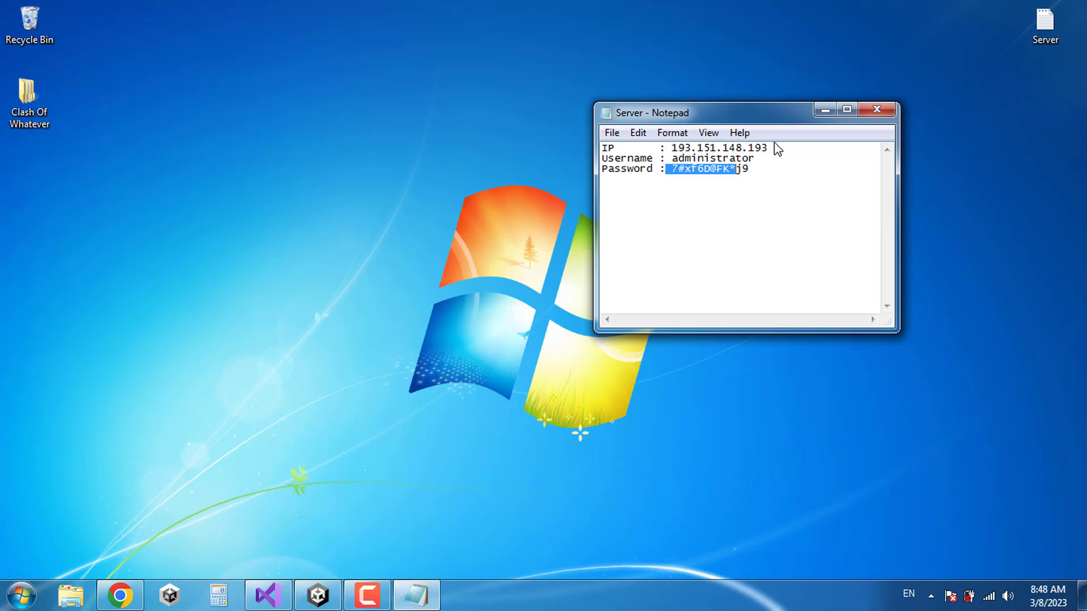
# - Append the port :4574 to the server's IP address in the text file and delete it again
pyautogui.click(775, 152)
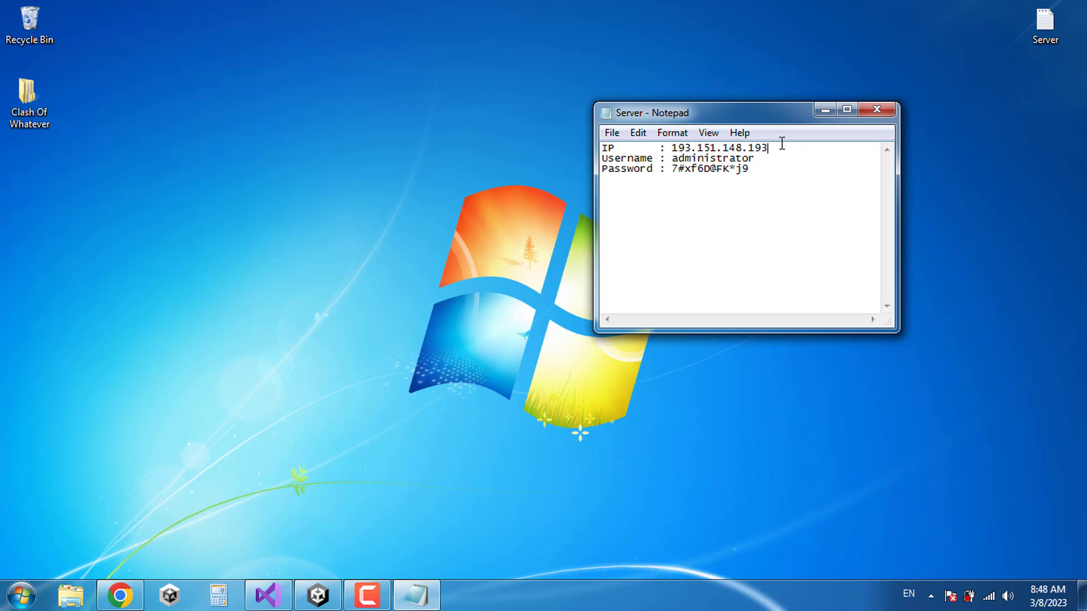
pyautogui.write(':')
pyautogui.write('4574')
pyautogui.press('BackSpace')
pyautogui.press('BackSpace')
pyautogui.press('BackSpace')
pyautogui.press('BackSpace')
pyautogui.press('BackSpace')
# - Search the installed programs for "remo" and open Remote Desktop Connection beside the server details note
pyautogui.click(21, 595)
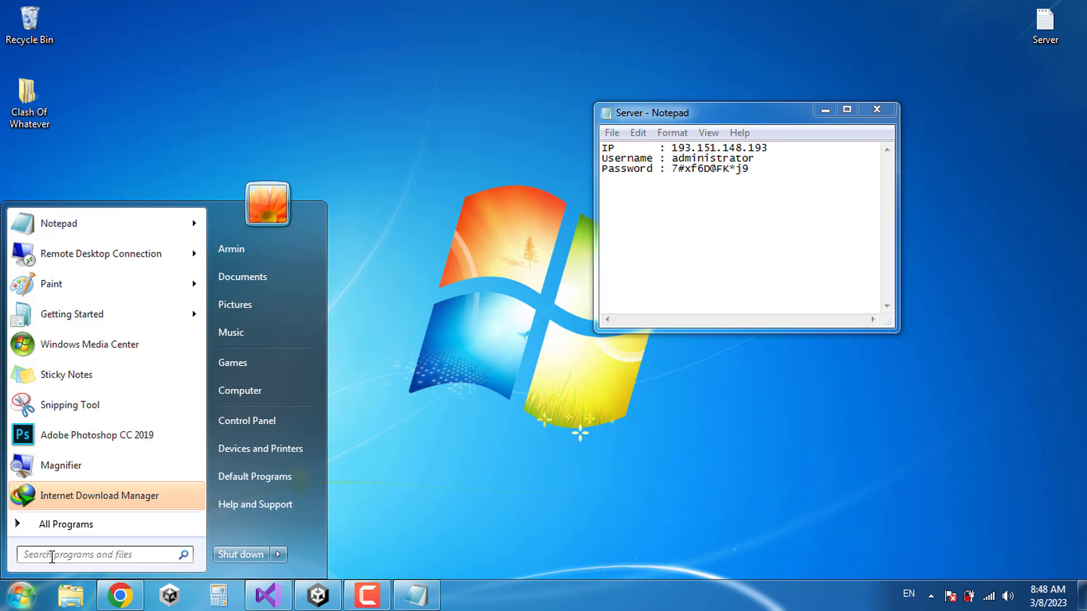
pyautogui.write('re')
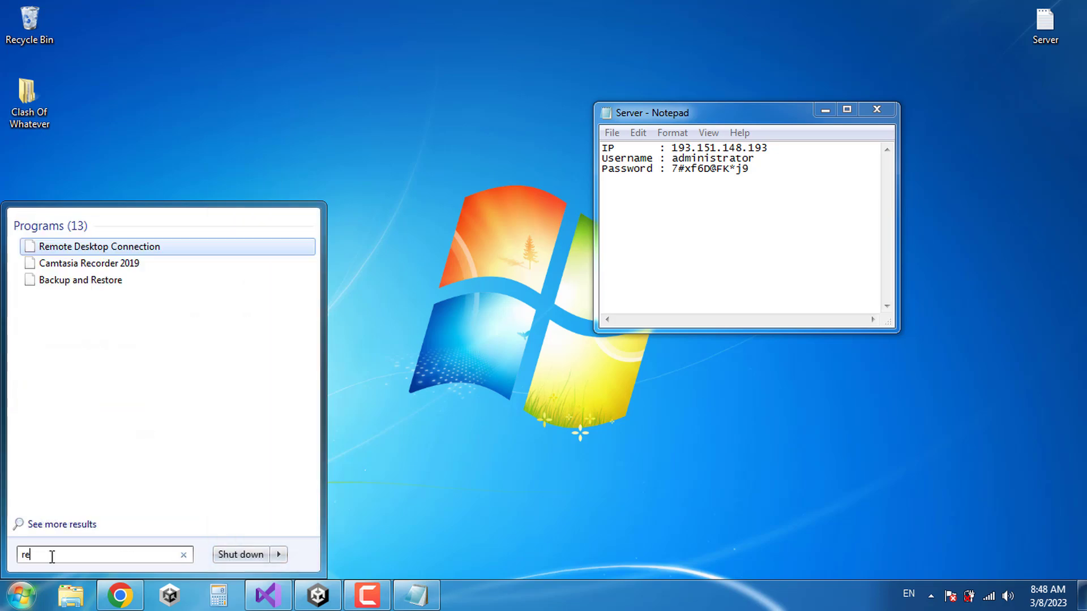
pyautogui.write('mo')
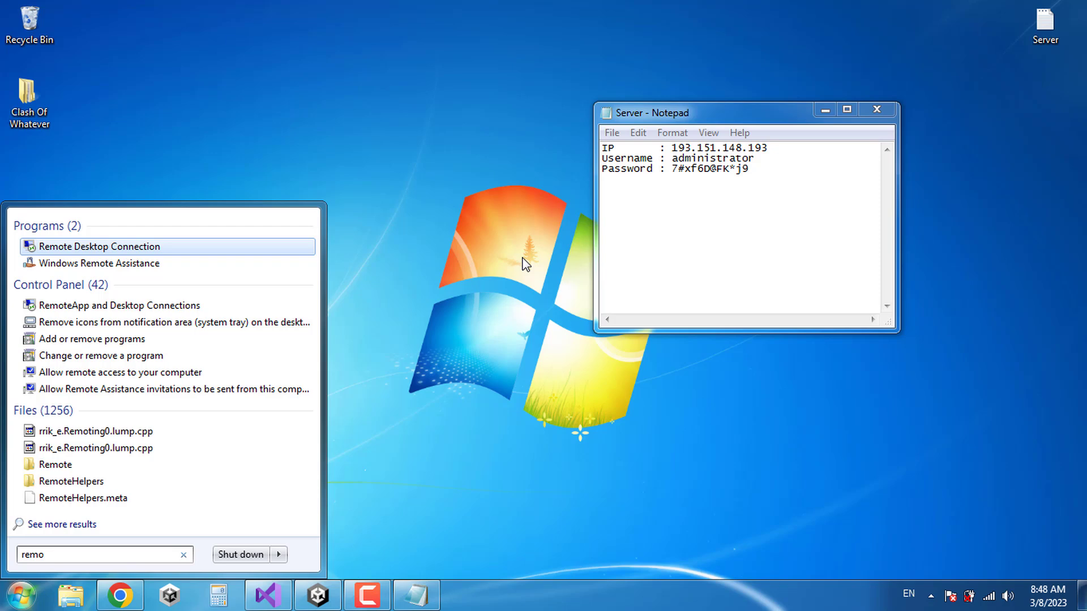
pyautogui.click(121, 247)
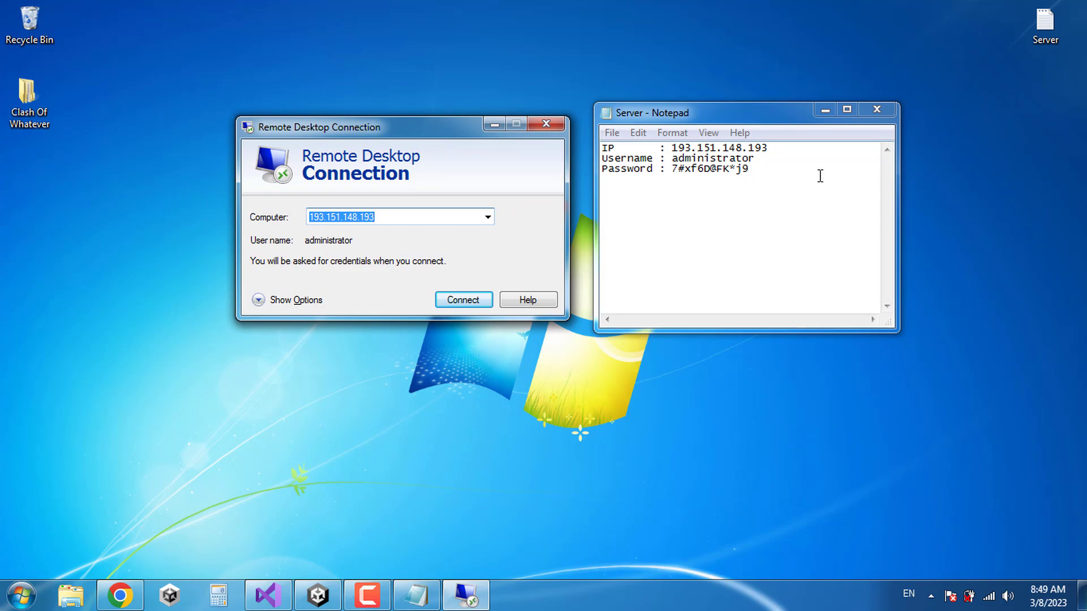
pyautogui.click(773, 149)
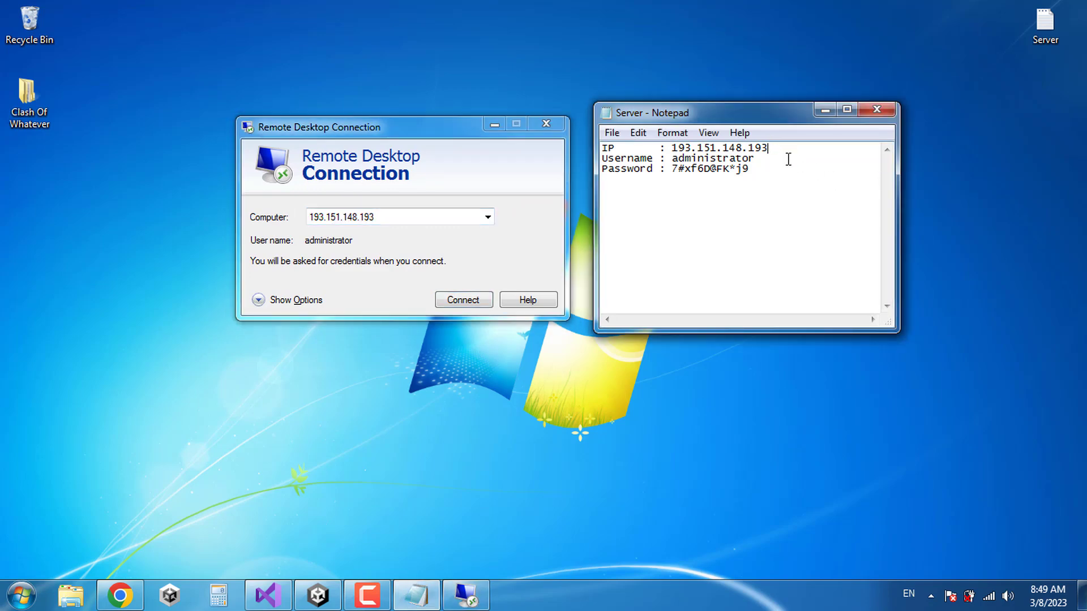
# - Append the port :6666 to the server's IP address in the text file and copy the full address
pyautogui.write(':6666')
pyautogui.moveTo(800, 148); pyautogui.dragTo(672, 148)
pyautogui.rightClick(688, 145)
pyautogui.click(729, 198)
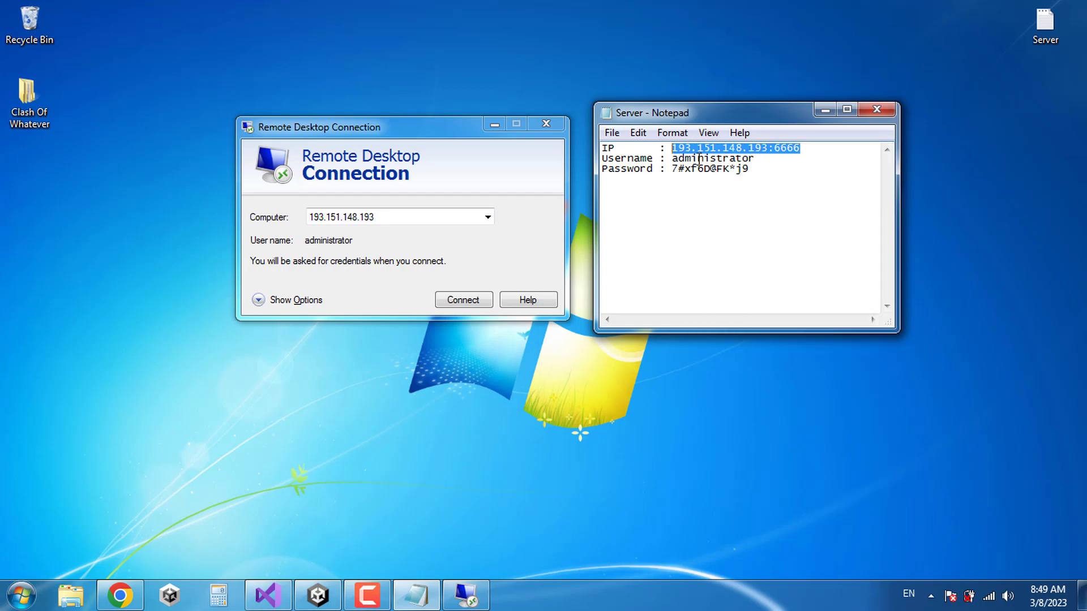
pyautogui.click(775, 149)
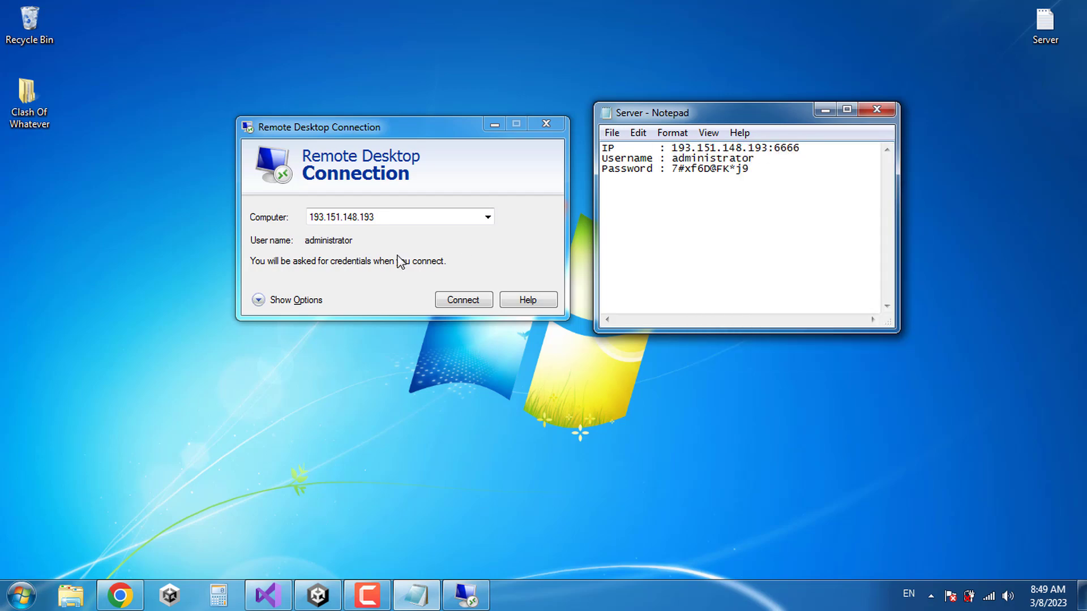
# - Replace the computer address in Remote Desktop Connection with the copied address and remove its :6666 port
pyautogui.click(342, 217)
pyautogui.moveTo(375, 217); pyautogui.dragTo(309, 217)
pyautogui.rightClick(329, 216)
pyautogui.click(372, 282)
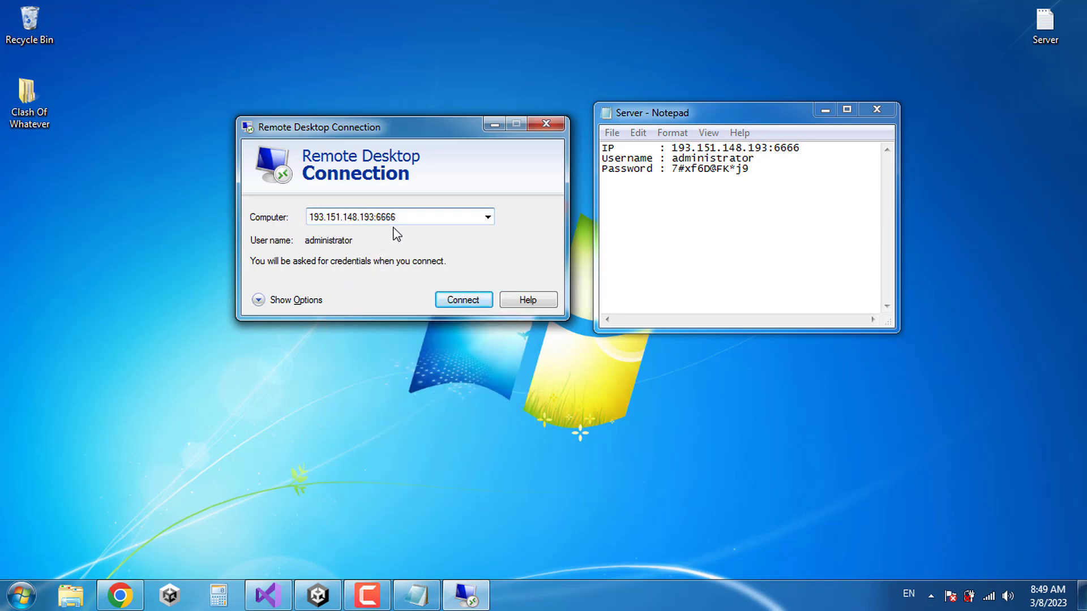
pyautogui.moveTo(410, 217); pyautogui.dragTo(376, 218)
pyautogui.press('BackSpace')
# - Start the connection to the server and paste the account password from the text file into the credentials prompt
pyautogui.click(467, 301)
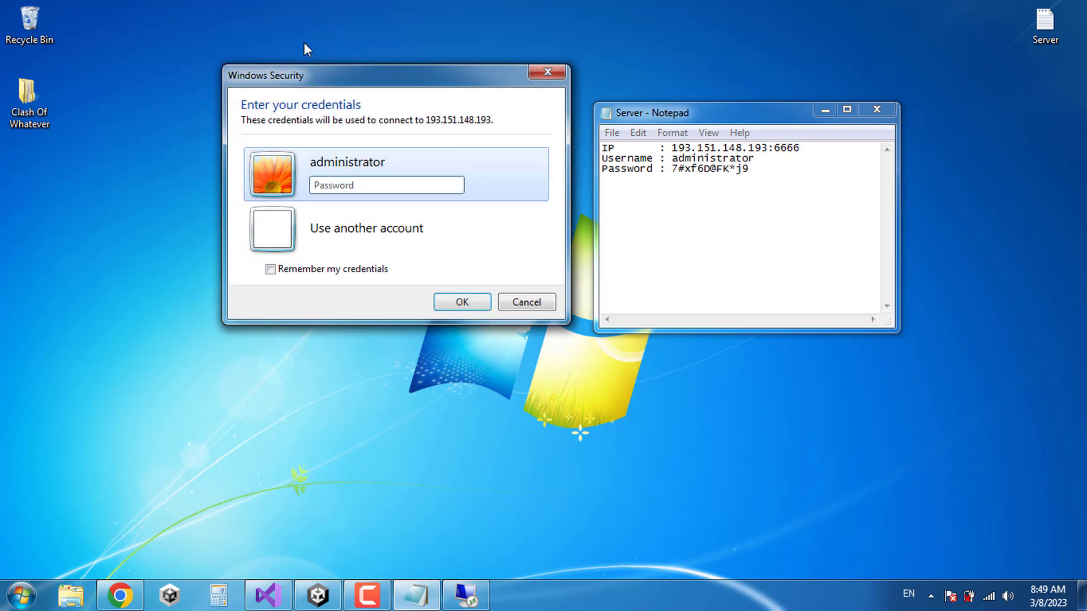
pyautogui.moveTo(356, 91); pyautogui.dragTo(352, 92)
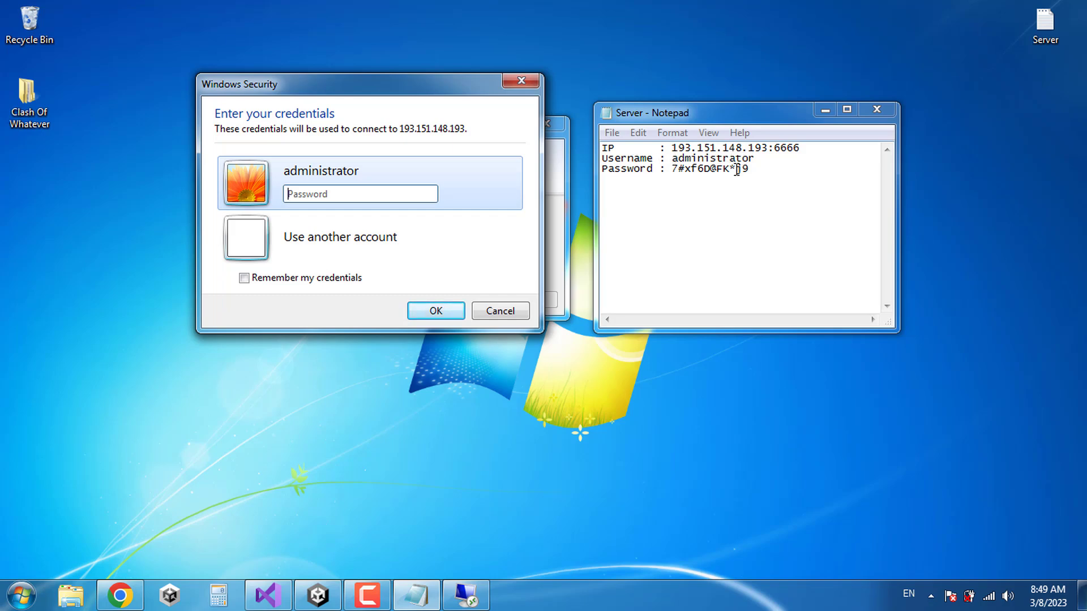
pyautogui.moveTo(753, 170); pyautogui.dragTo(686, 175)
pyautogui.rightClick(681, 170)
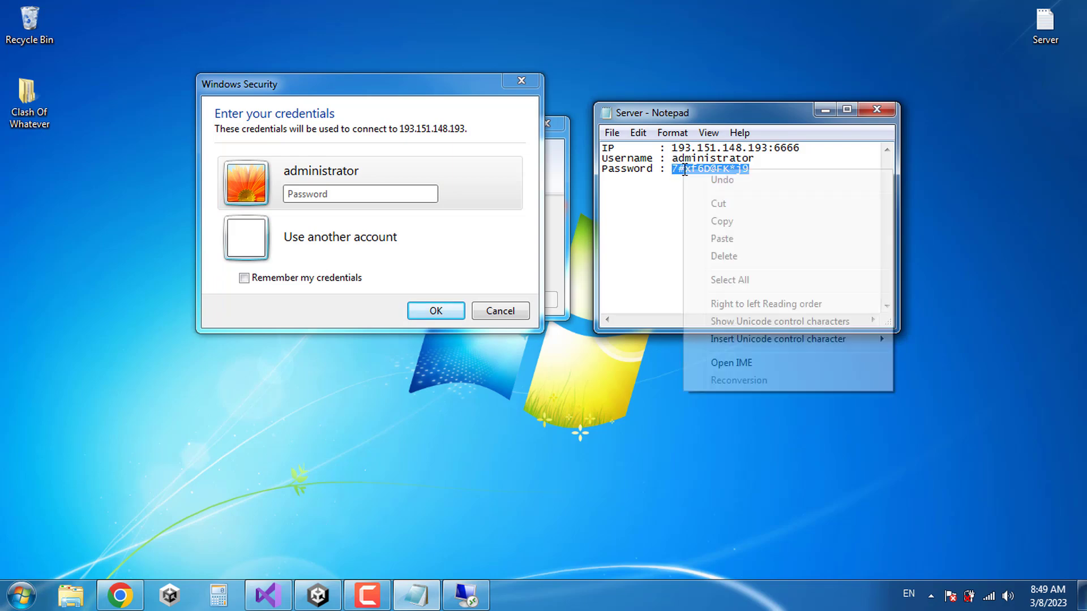
pyautogui.click(730, 219)
pyautogui.click(325, 195)
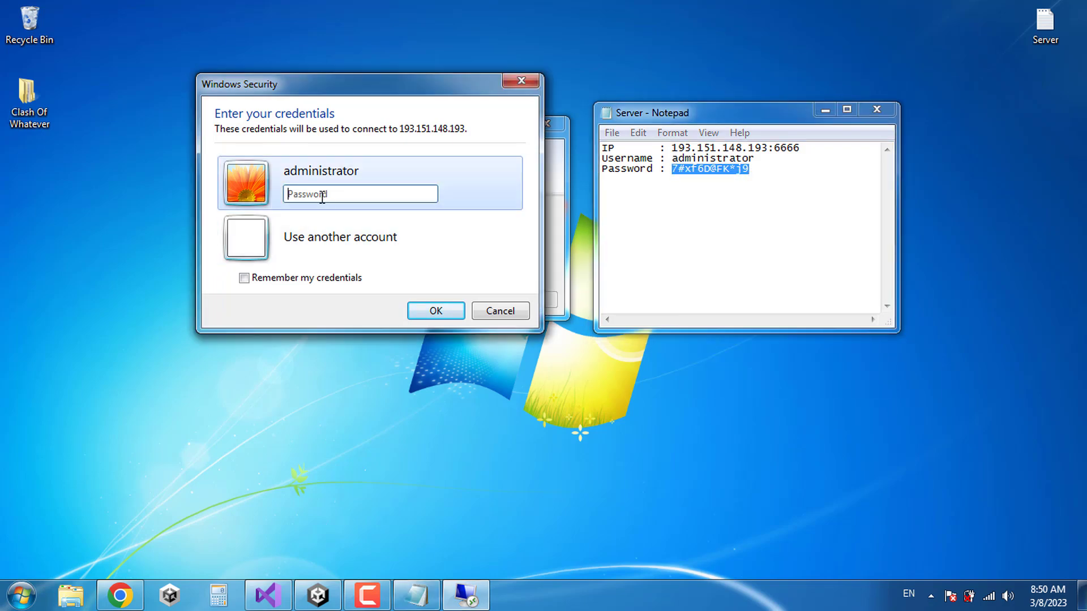
pyautogui.rightClick(324, 195)
pyautogui.click(374, 270)
# - Close the Server text file without saving and connect to the remote computer despite the certificate errors
pyautogui.click(876, 109)
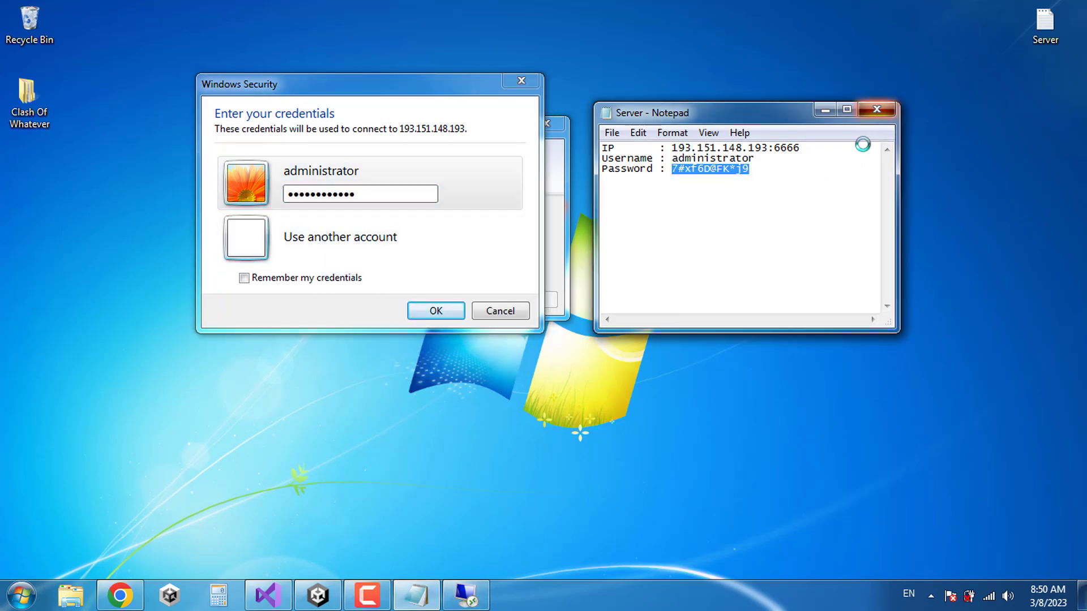
pyautogui.click(584, 308)
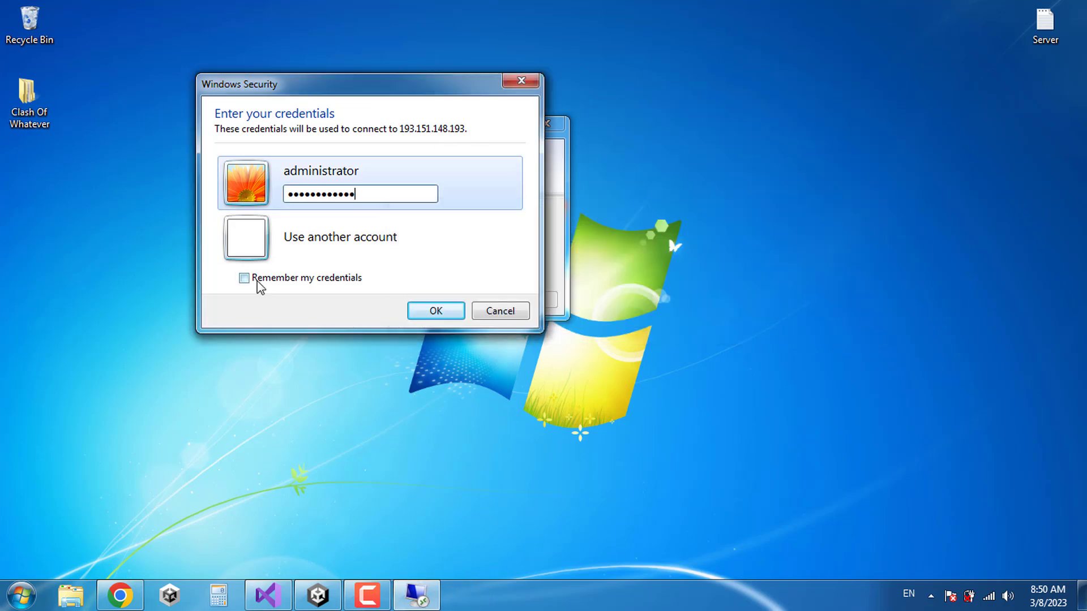
pyautogui.click(435, 315)
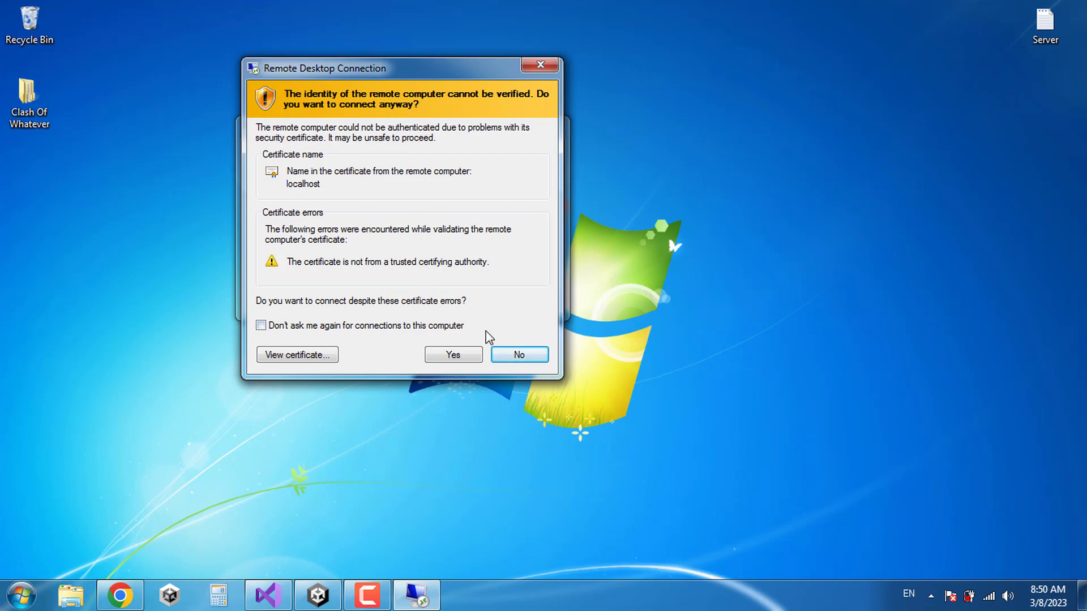
pyautogui.click(452, 356)
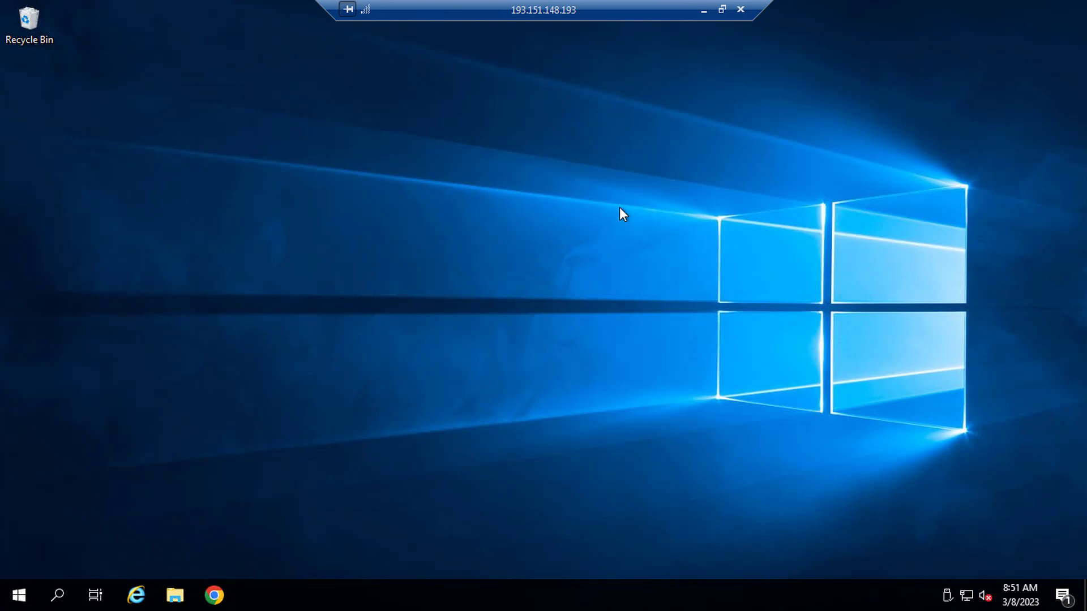
# - Refresh the server's desktop and show the remote session in a movable window over the local desktop
pyautogui.rightClick(424, 80)
pyautogui.click(448, 123)
pyautogui.click(722, 9)
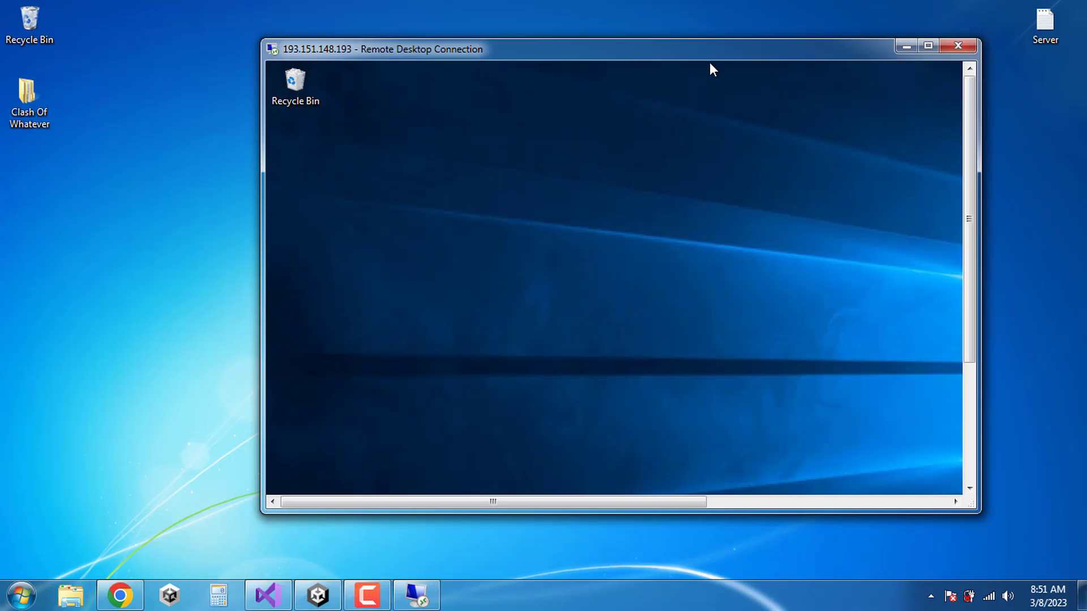
pyautogui.moveTo(660, 49); pyautogui.dragTo(685, 48)
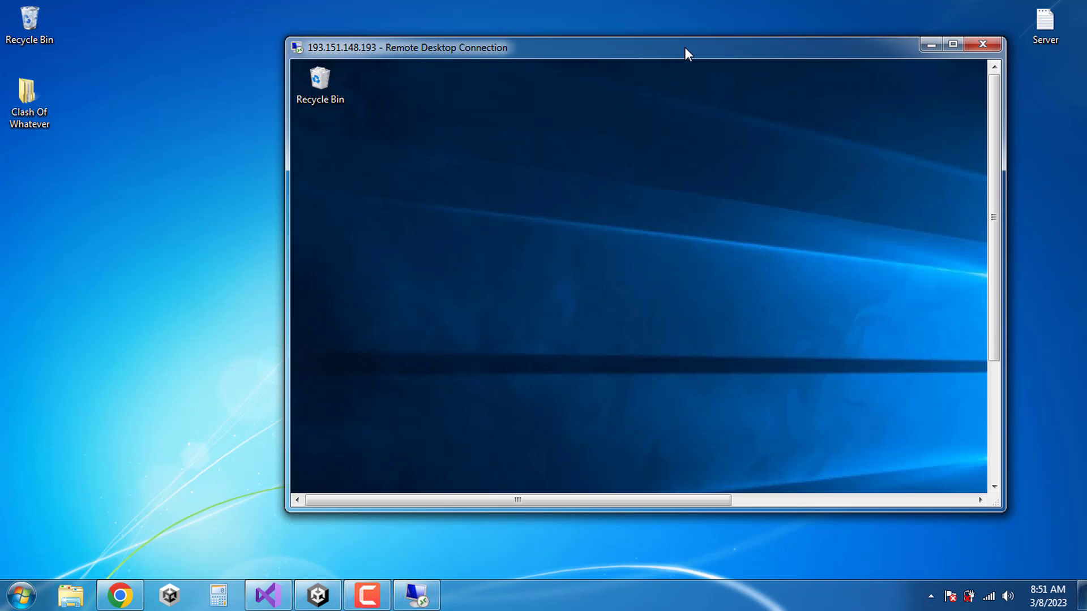
pyautogui.click(180, 110)
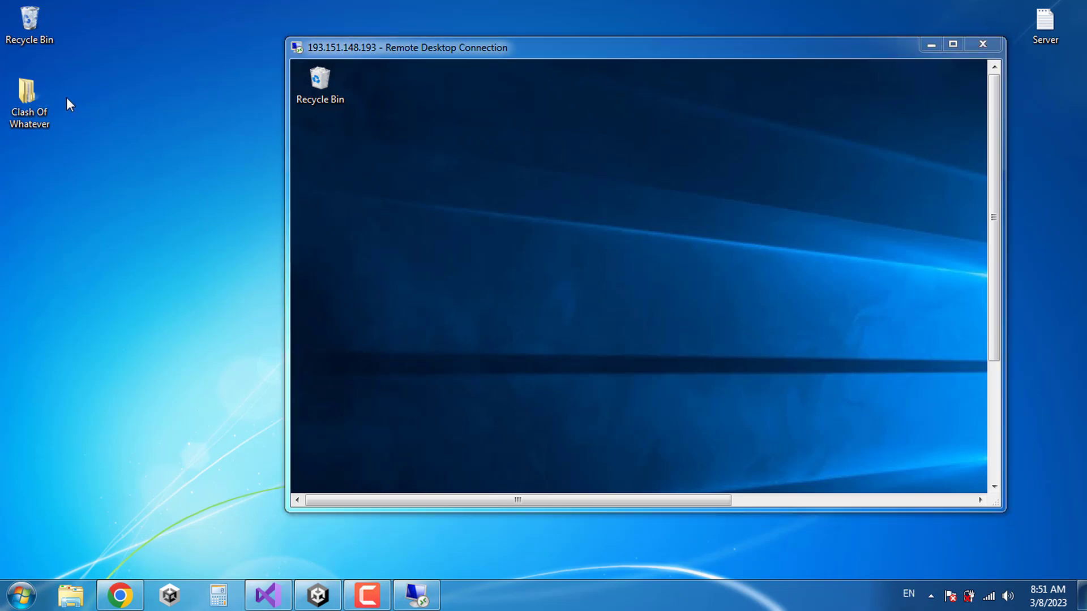
# - Open the local computer's system properties and arrange that window beside the remote session
pyautogui.click(68, 598)
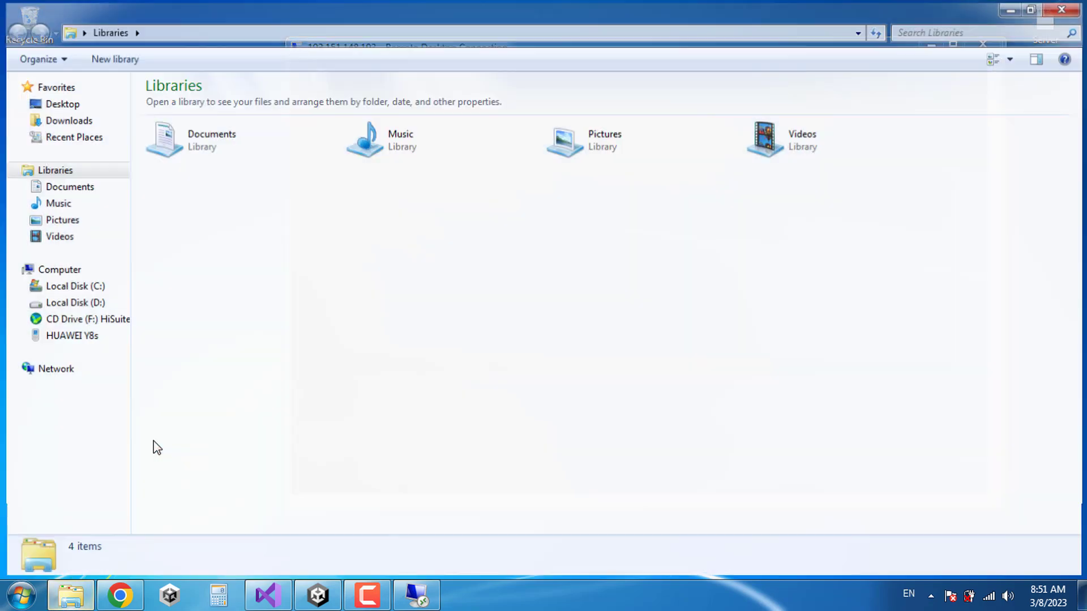
pyautogui.click(67, 272)
pyautogui.rightClick(368, 318)
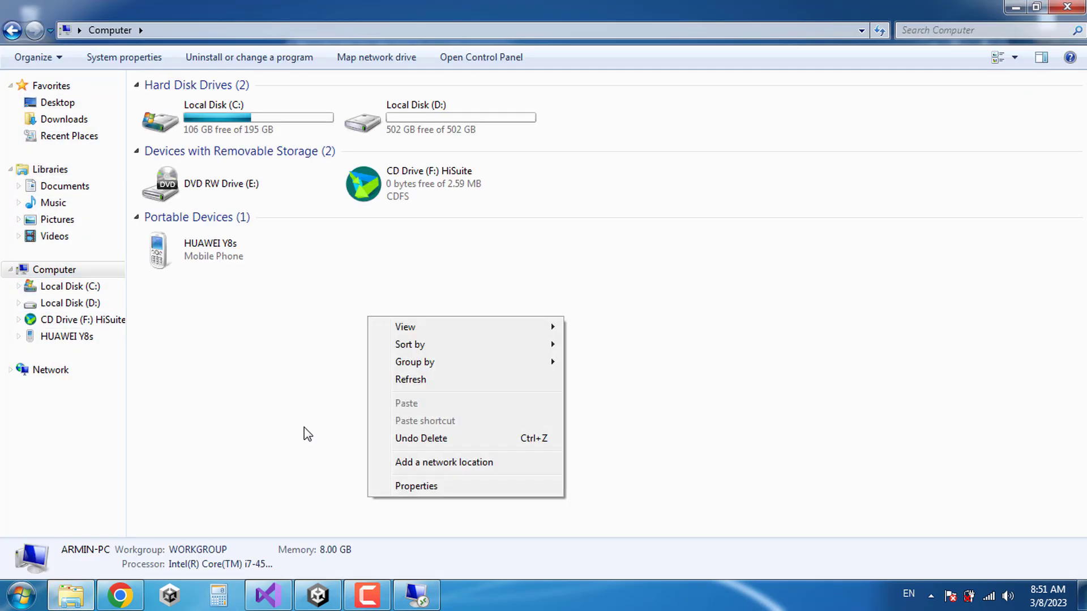
pyautogui.click(442, 485)
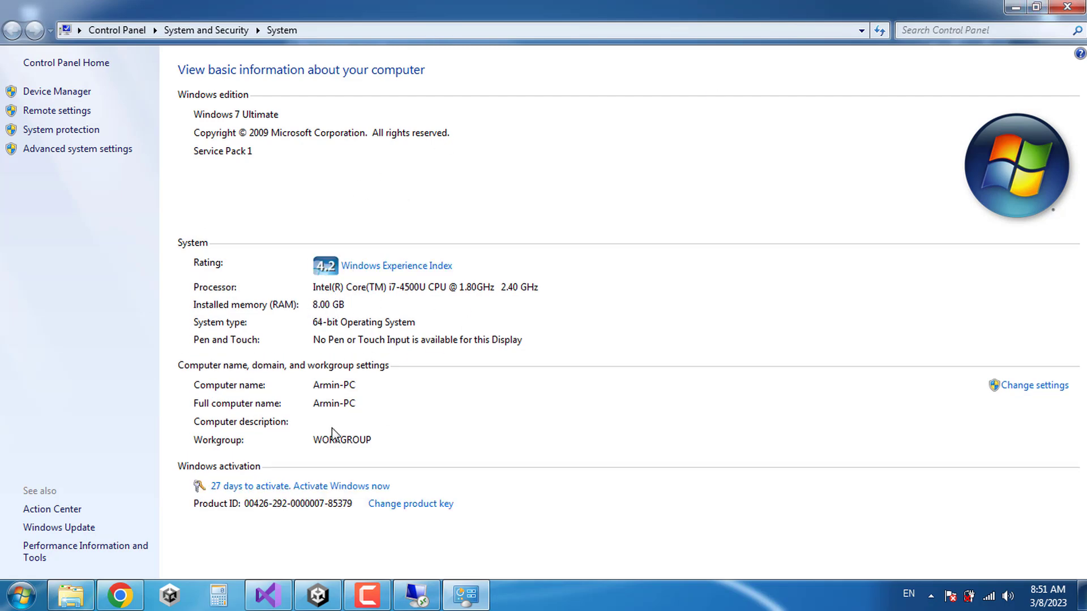
pyautogui.click(1036, 7)
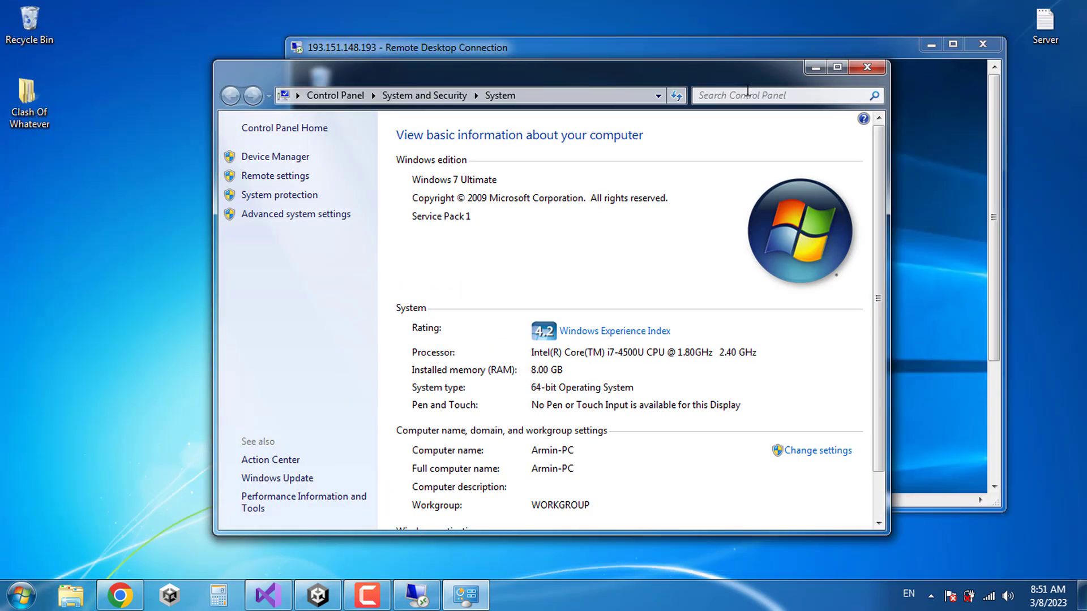
pyautogui.moveTo(618, 75); pyautogui.dragTo(346, 74)
pyautogui.moveTo(634, 47); pyautogui.dragTo(680, 43)
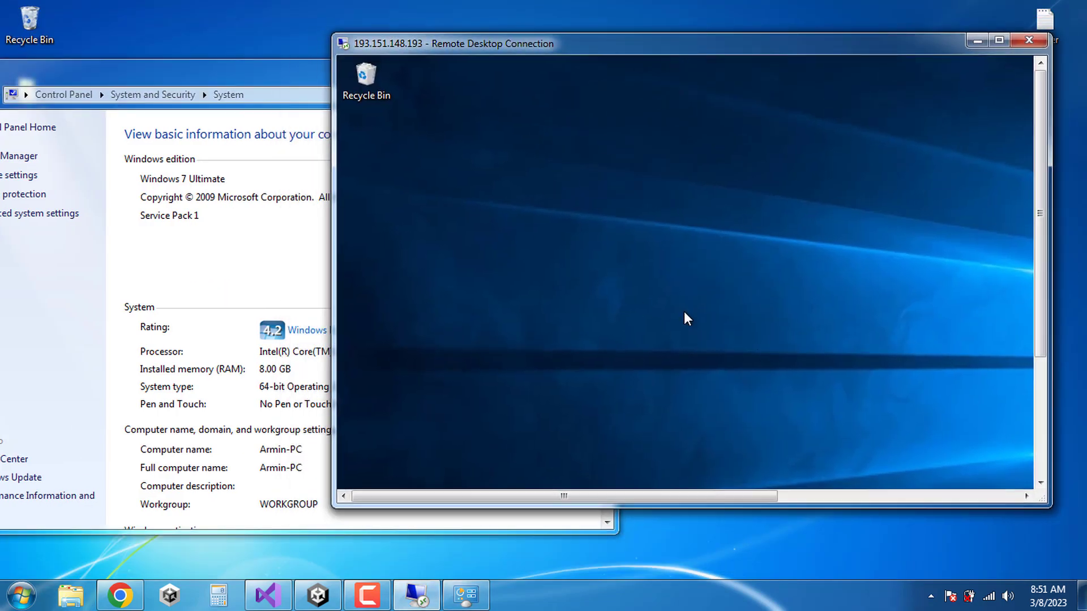
# - Open the server's system properties from This PC and compare its Windows edition, processor and memory with the local computer's
pyautogui.moveTo(1040, 214); pyautogui.dragTo(1040, 331)
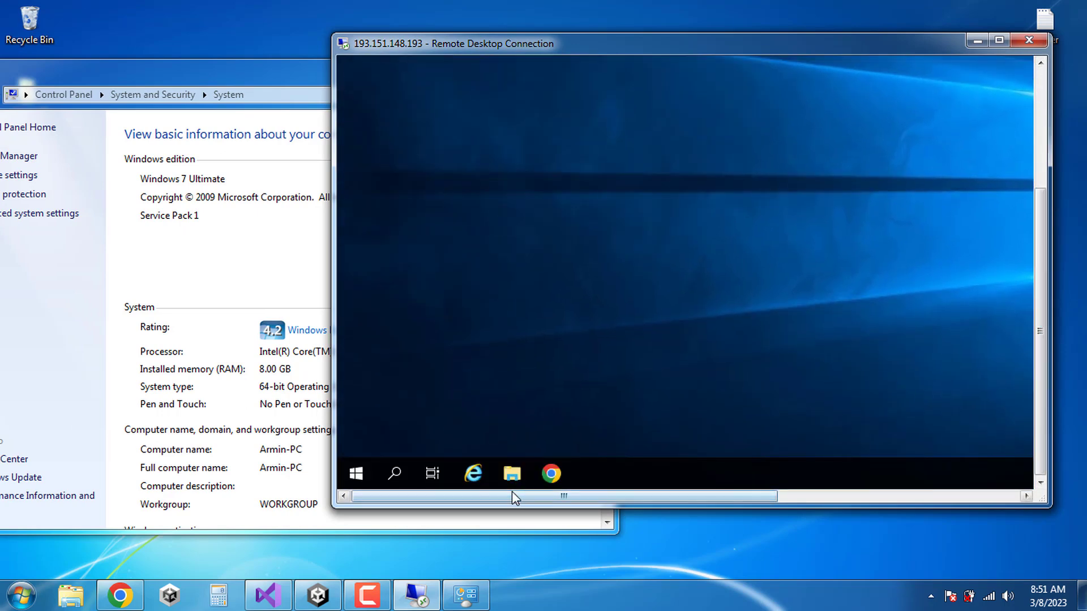
pyautogui.click(512, 475)
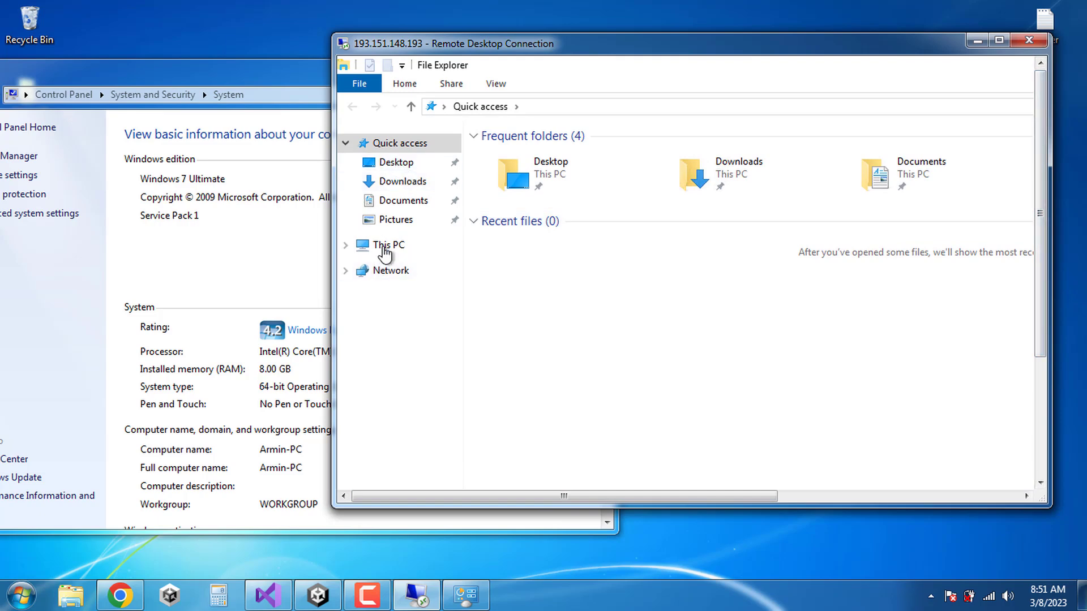
pyautogui.click(387, 245)
pyautogui.rightClick(689, 350)
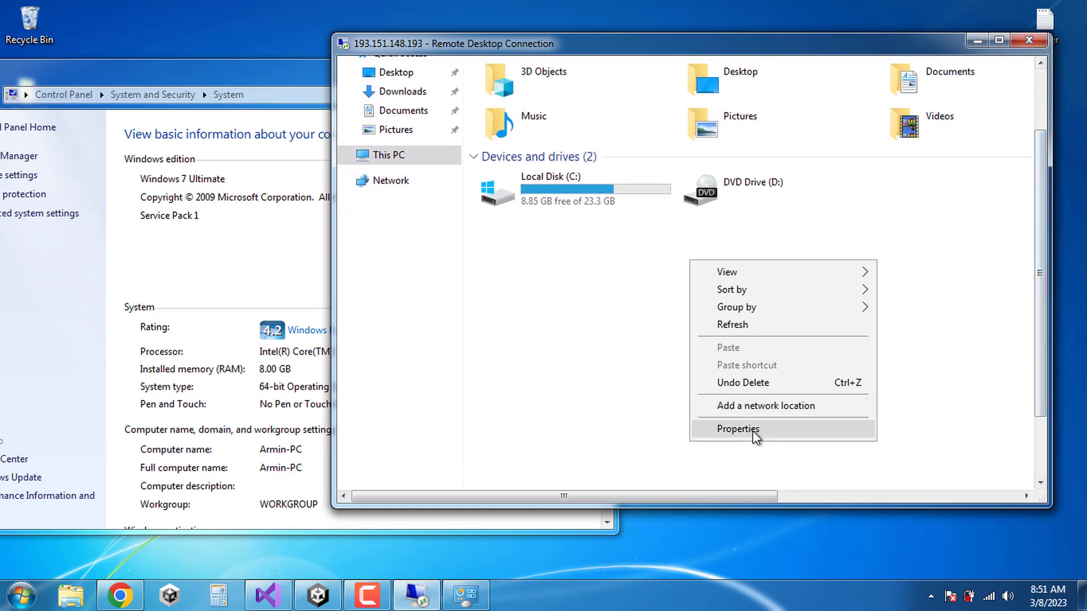
pyautogui.click(752, 430)
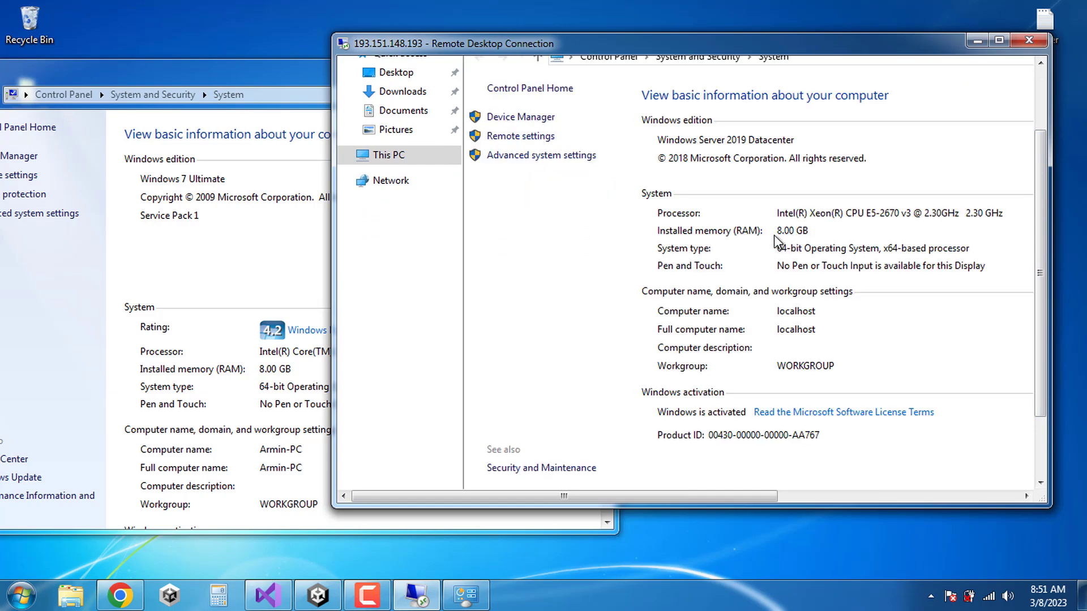
pyautogui.moveTo(271, 86); pyautogui.dragTo(287, 51)
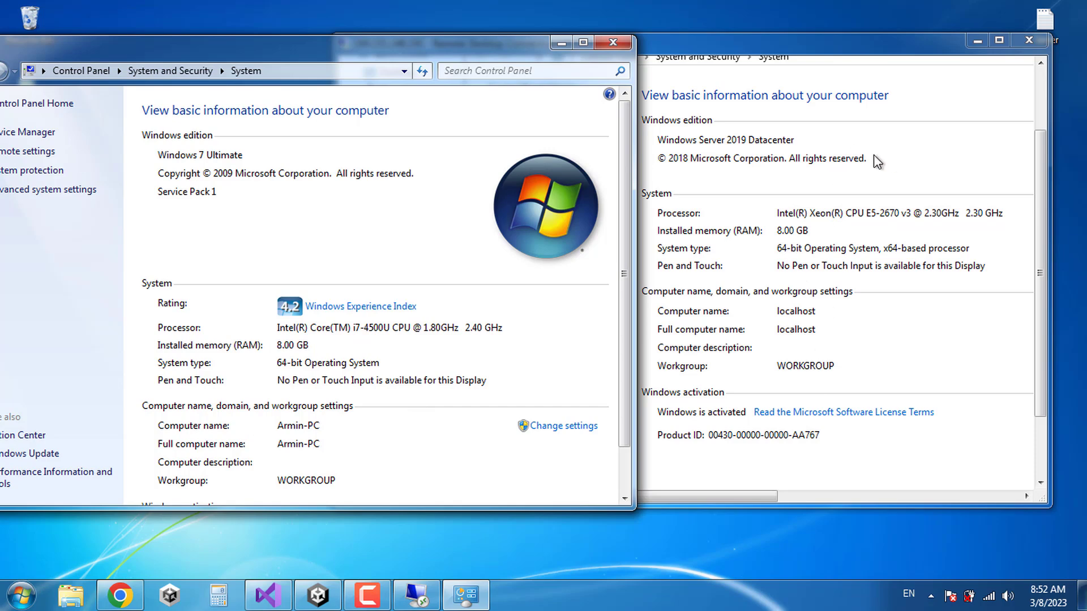
pyautogui.click(764, 65)
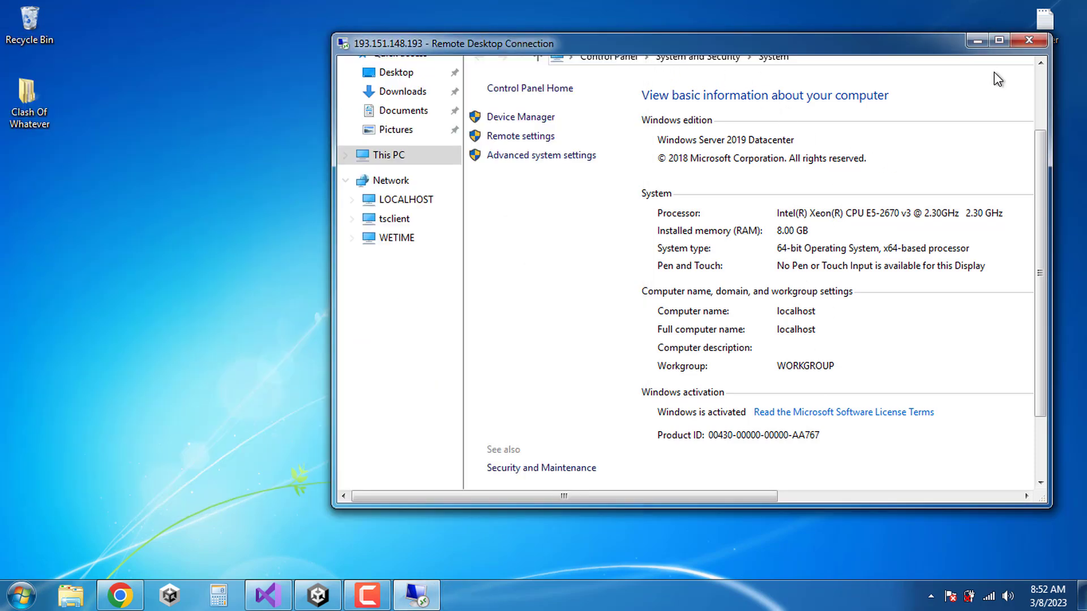
# - Return the remote session to full screen and close the server's System and This PC windows
pyautogui.click(1000, 40)
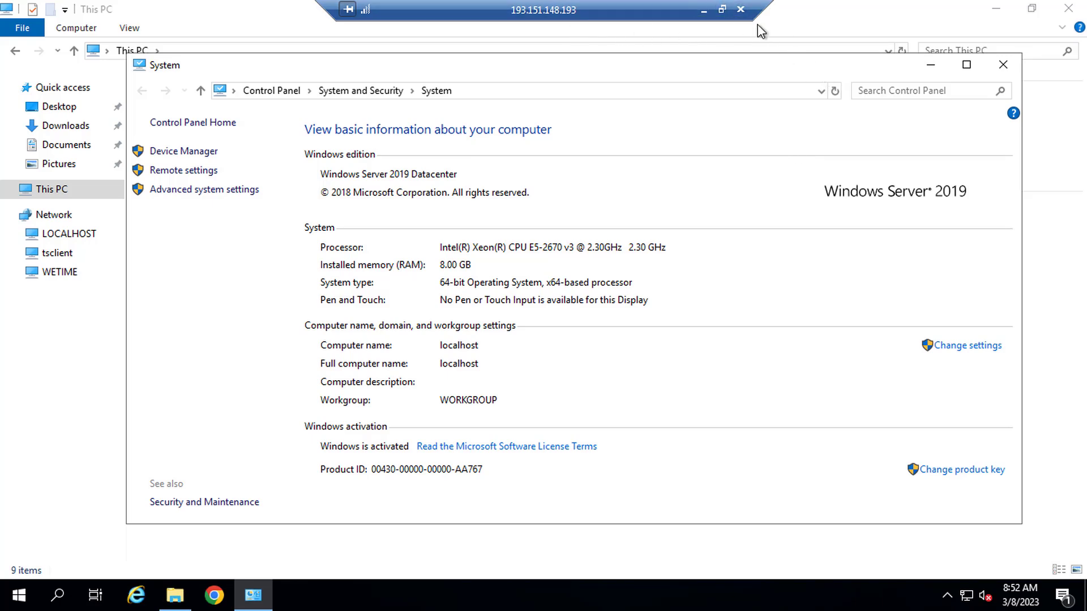
pyautogui.click(703, 11)
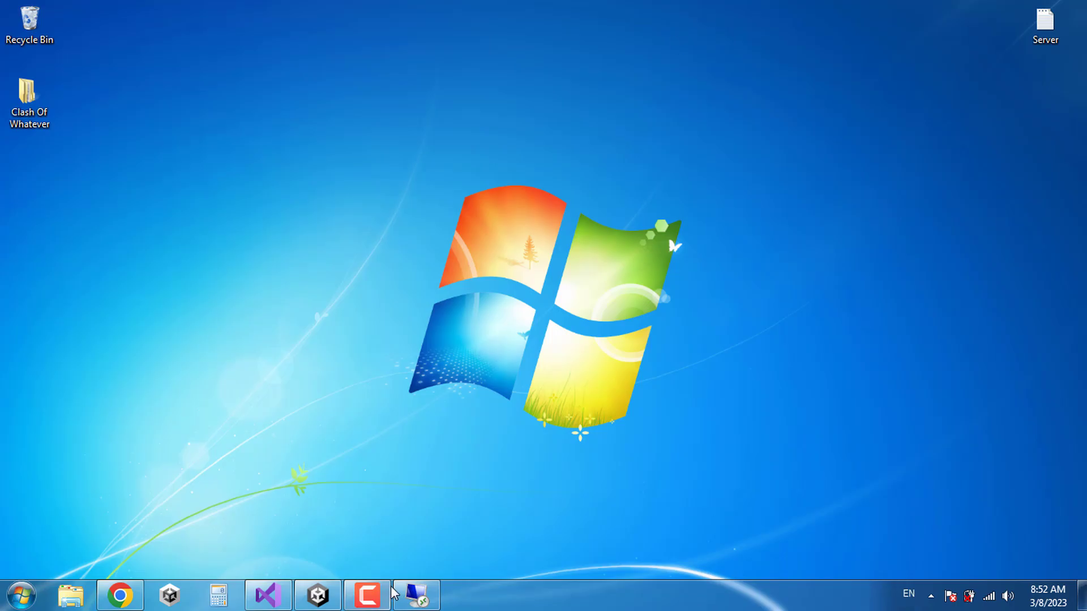
pyautogui.click(417, 594)
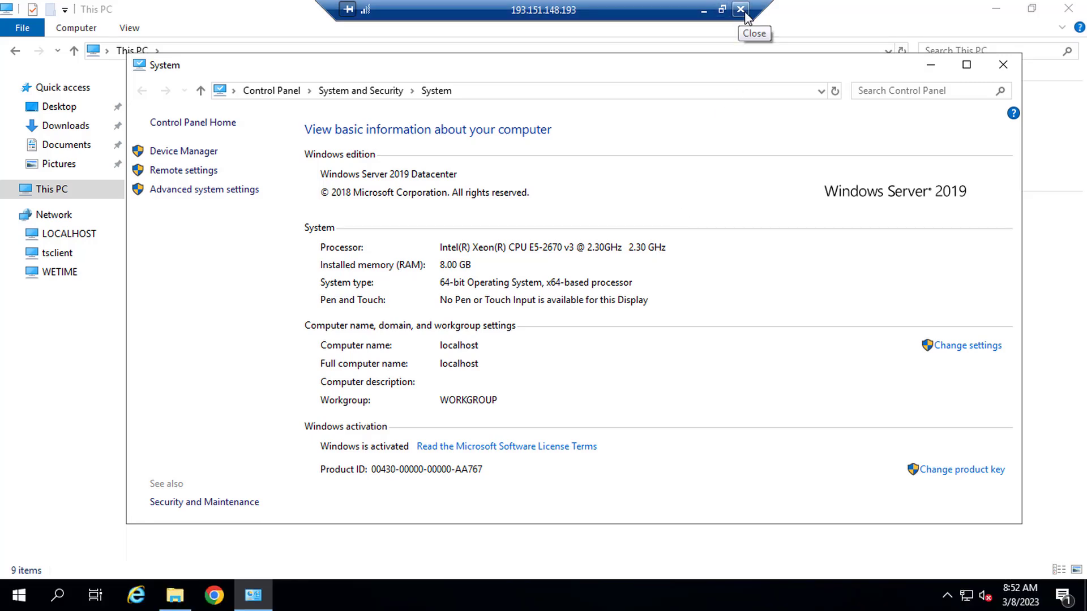
pyautogui.click(1003, 64)
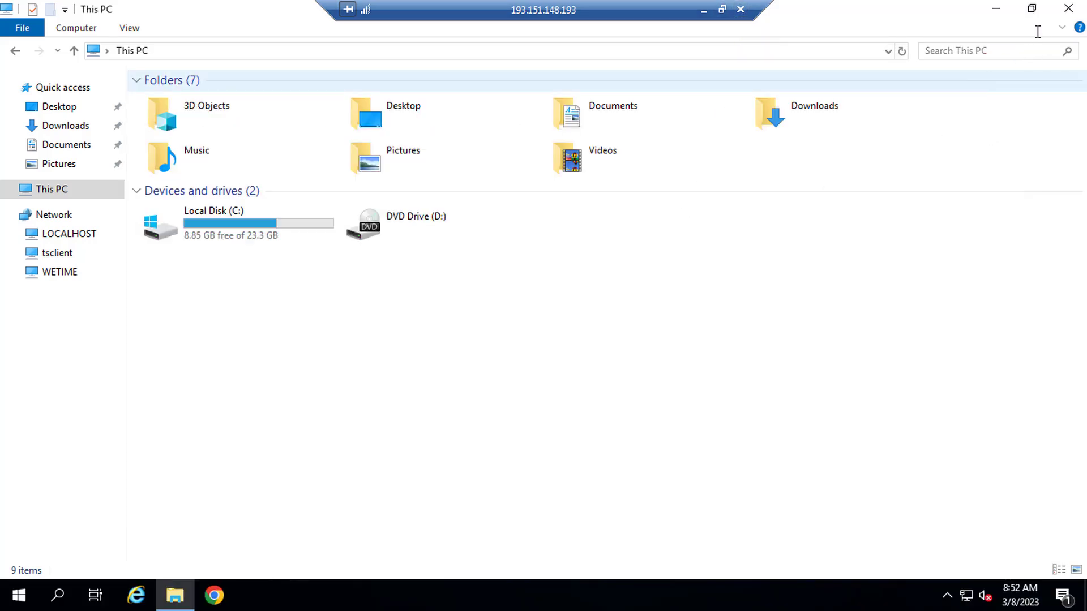
pyautogui.click(1069, 8)
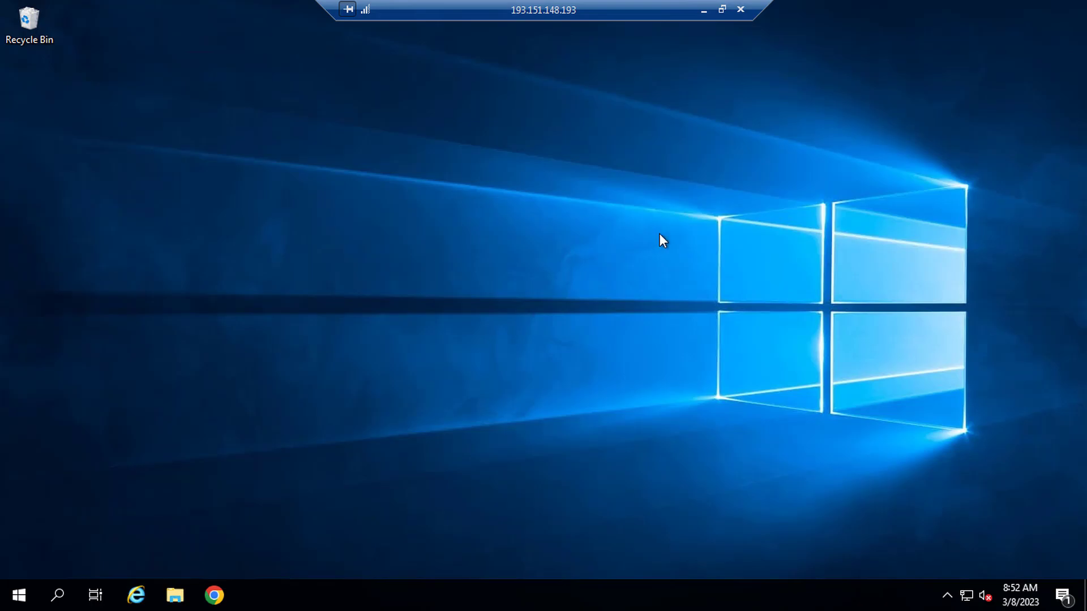
# - Show the remote session in a window, reposition it and return it to full screen
pyautogui.click(722, 10)
pyautogui.moveTo(690, 39); pyautogui.dragTo(614, 51)
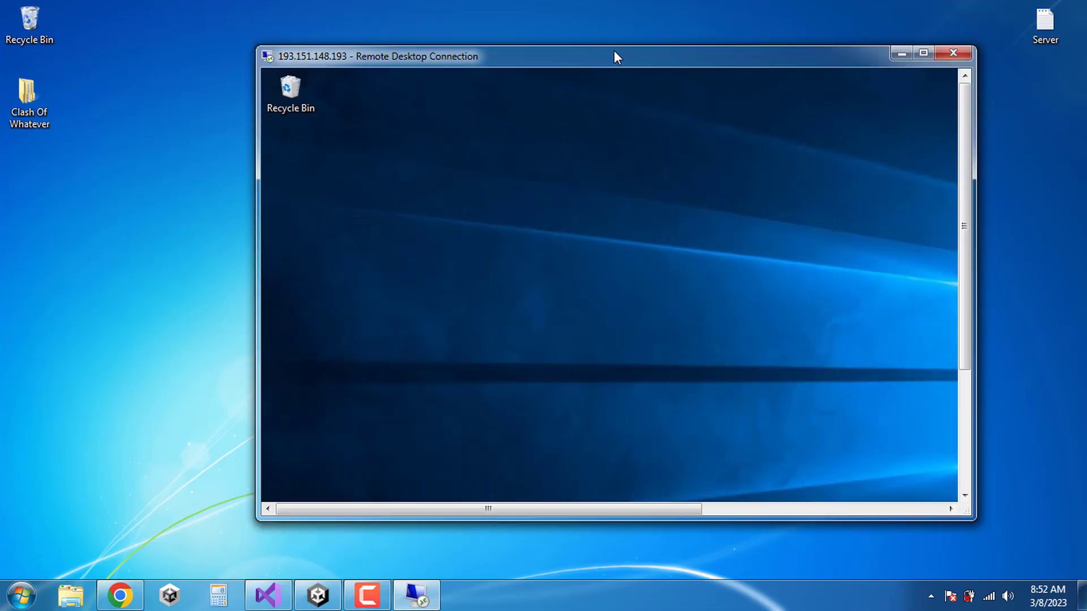
pyautogui.click(923, 53)
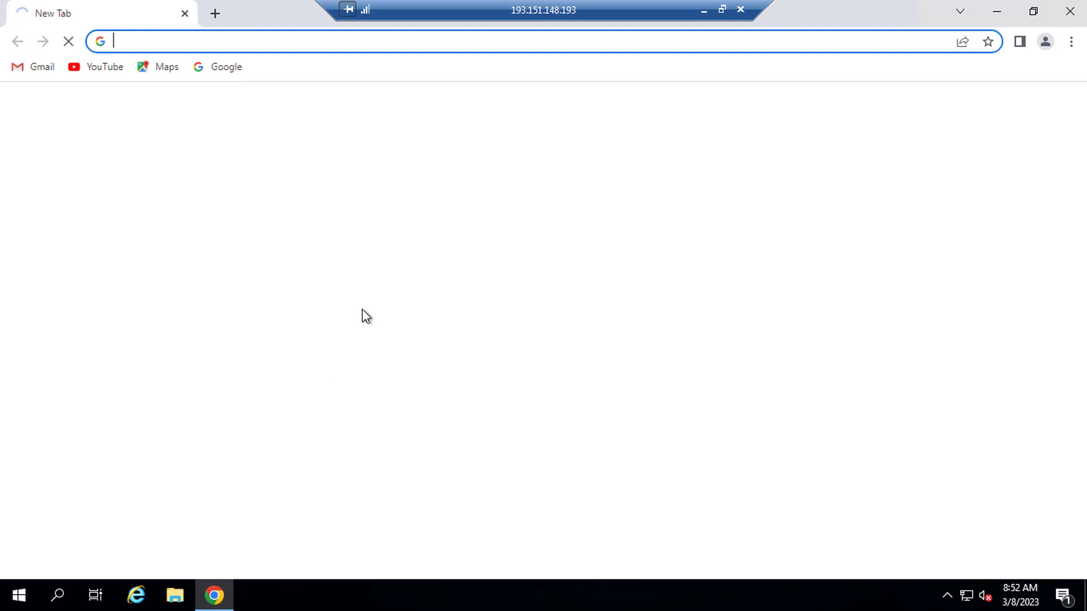
# - Open Google in the server's Chrome browser and search for "xampp"
pyautogui.click(223, 70)
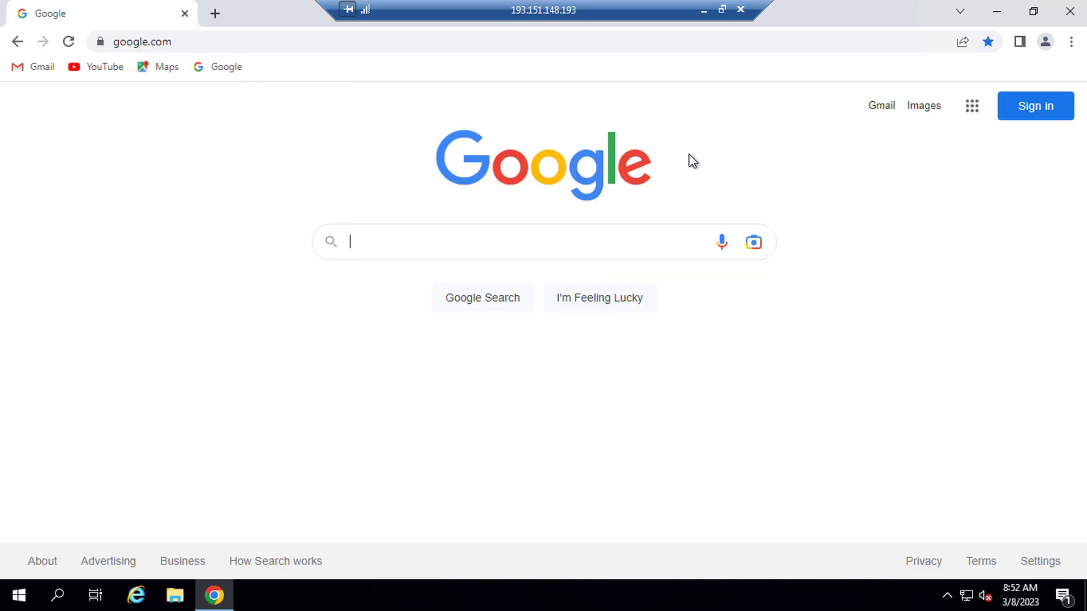
pyautogui.write('xamp')
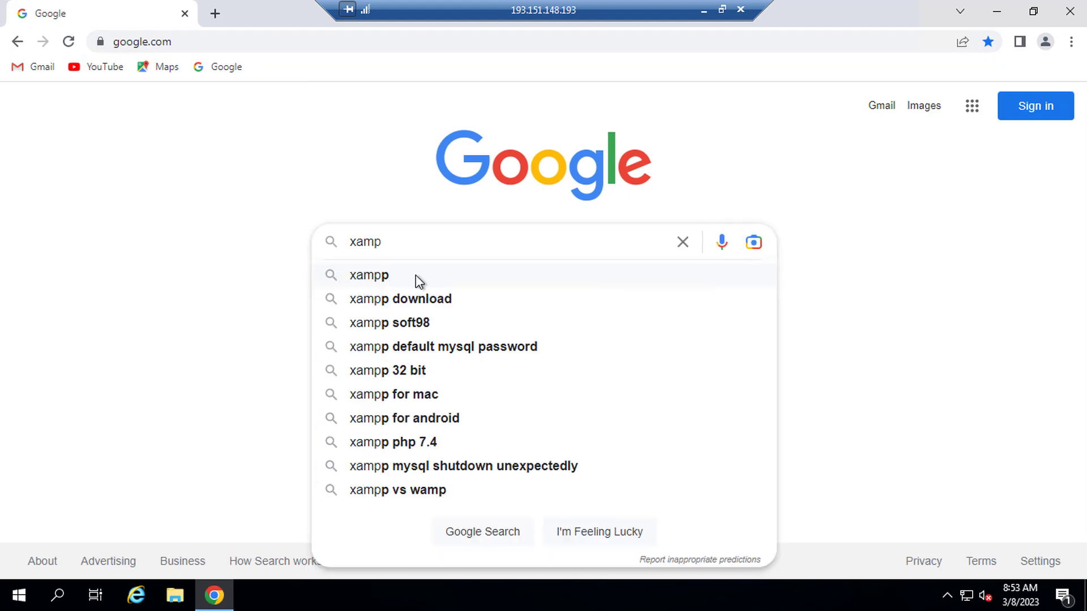
pyautogui.click(417, 277)
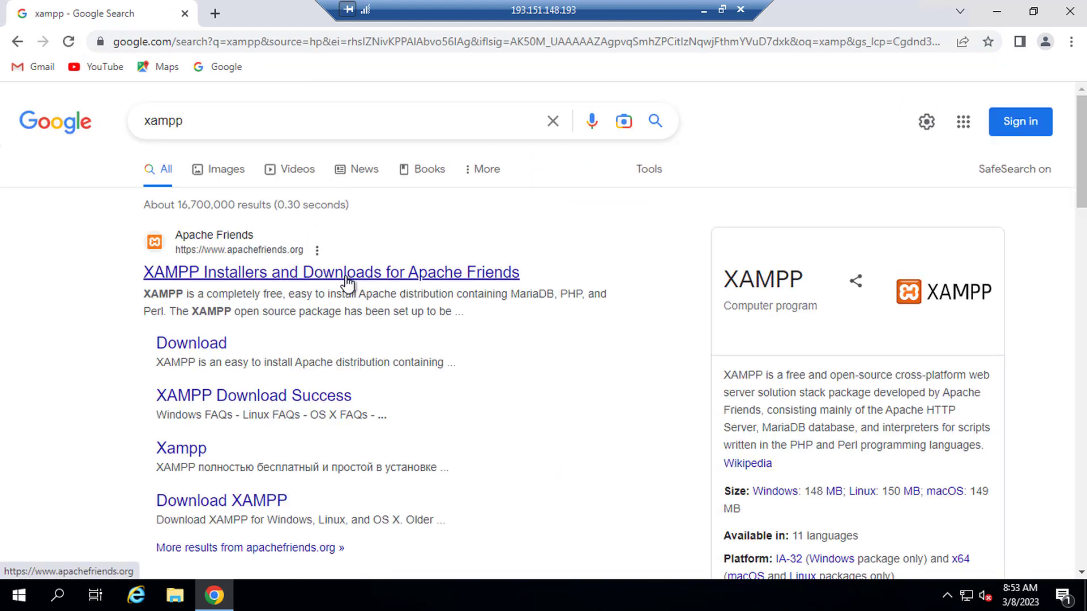
# - Open the Apache Friends XAMPP site from the search results, look over its Windows download and close the browser
pyautogui.click(300, 274)
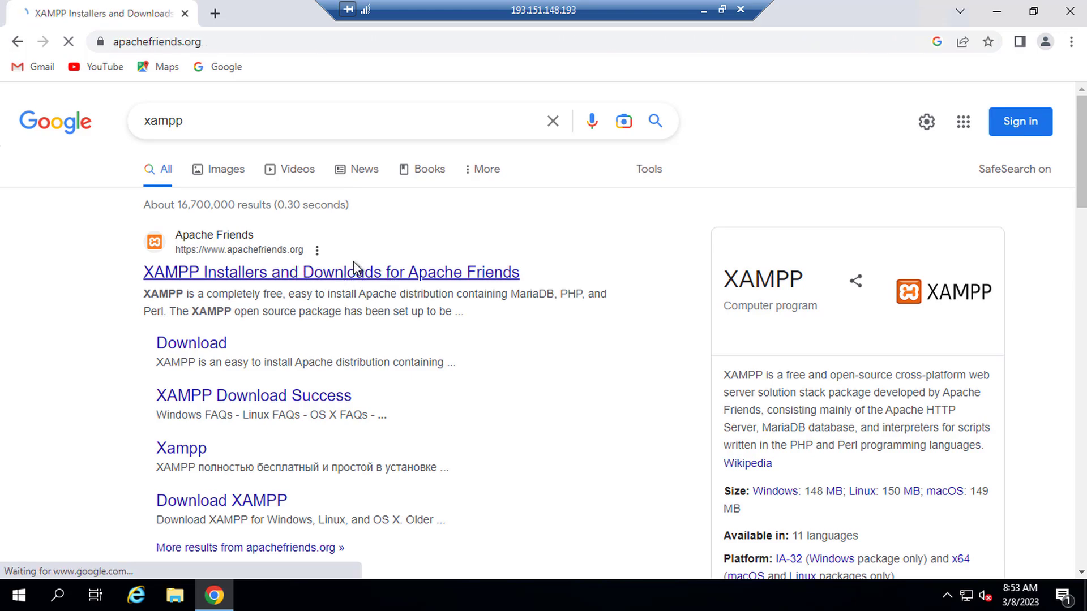
pyautogui.scroll(-6, 496, 333)
pyautogui.scroll(6, 495, 333)
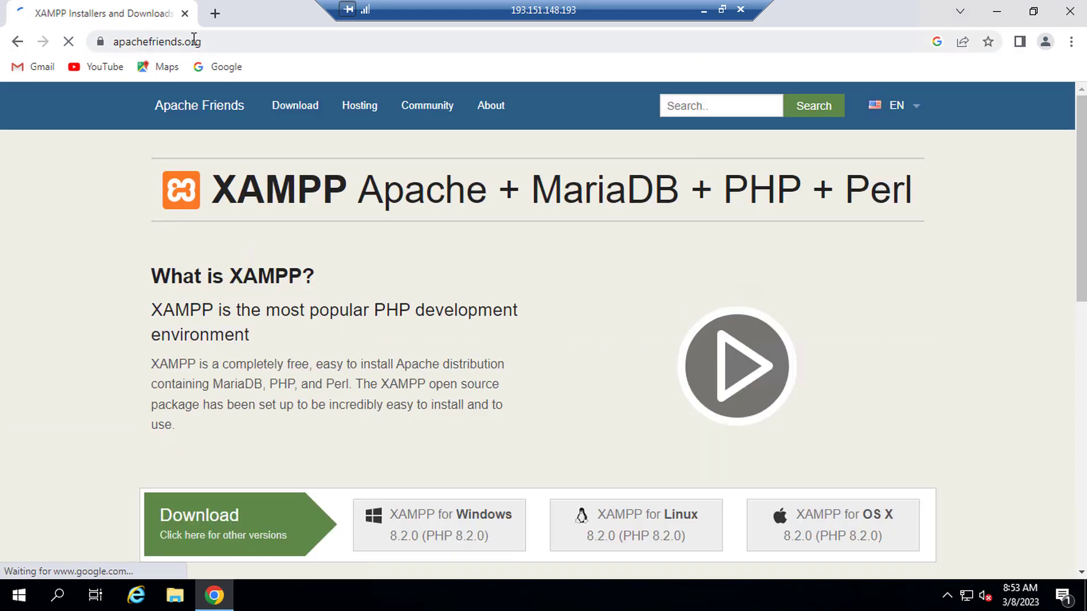
pyautogui.click(1070, 12)
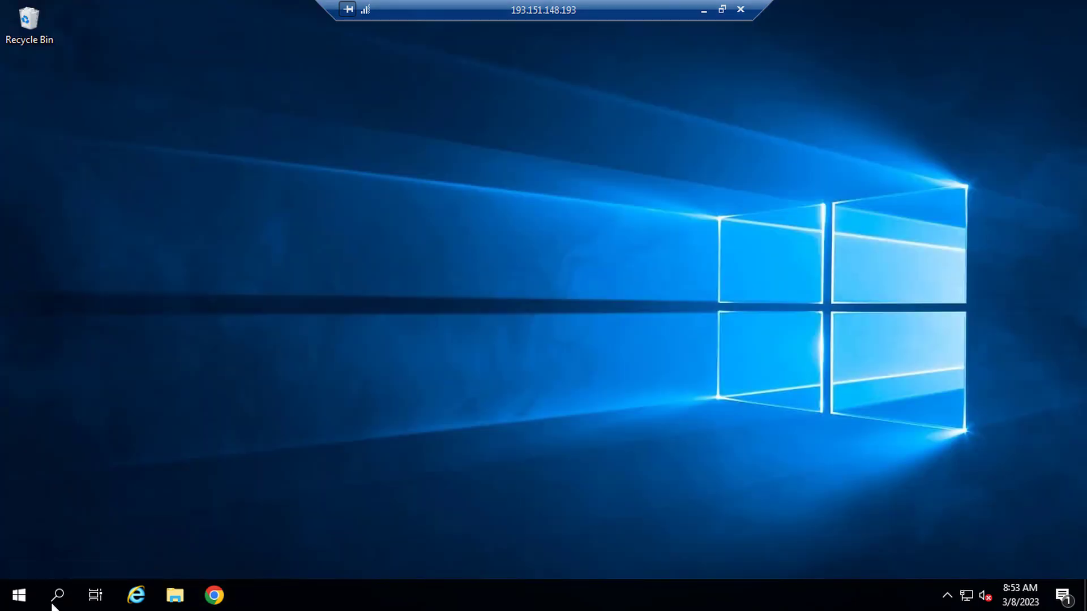
# - Run xampp-control.exe from the server's C:\xampp folder and close the File Explorer window
pyautogui.click(175, 595)
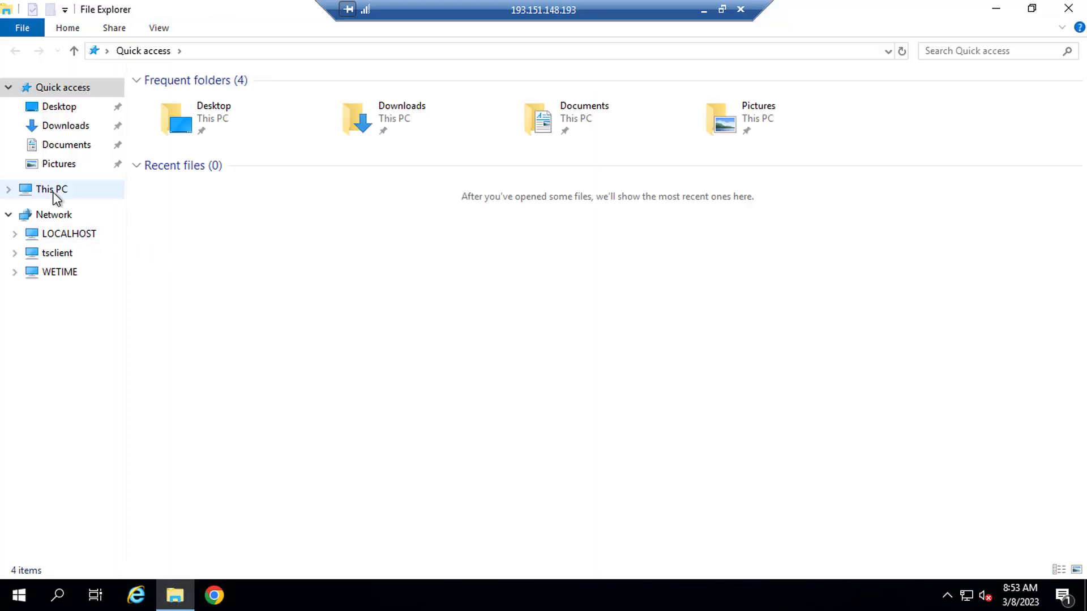
pyautogui.click(52, 189)
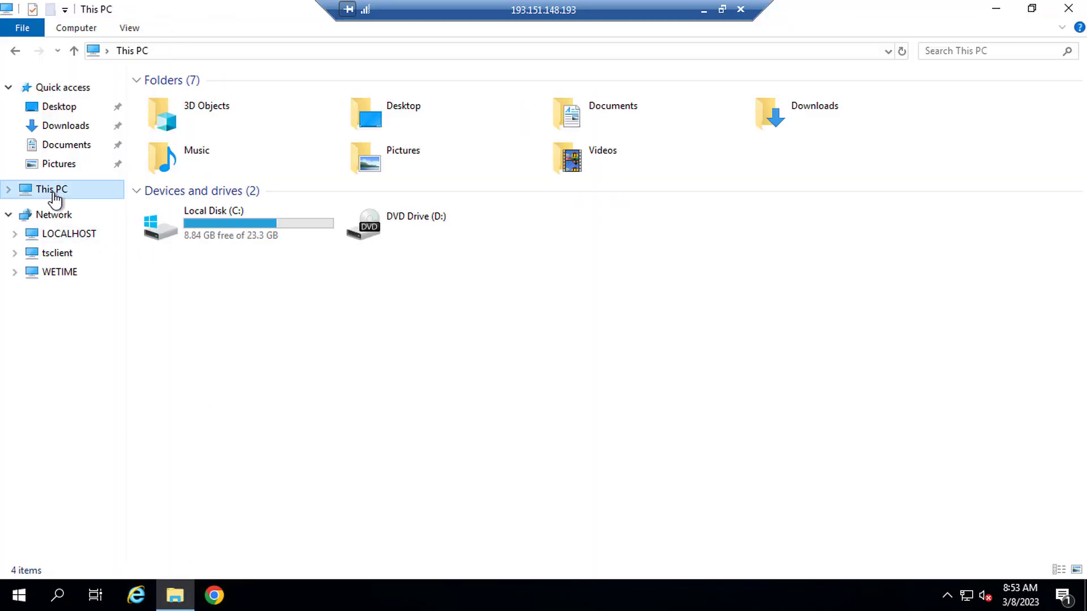
pyautogui.doubleClick(236, 224)
pyautogui.doubleClick(168, 203)
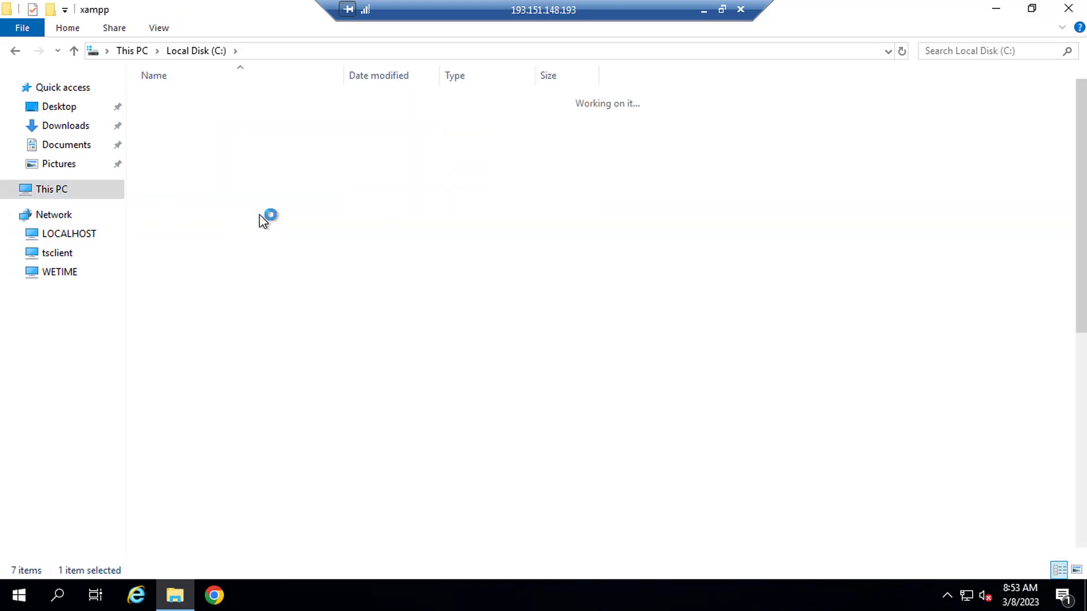
pyautogui.scroll(-8, 1075, 394)
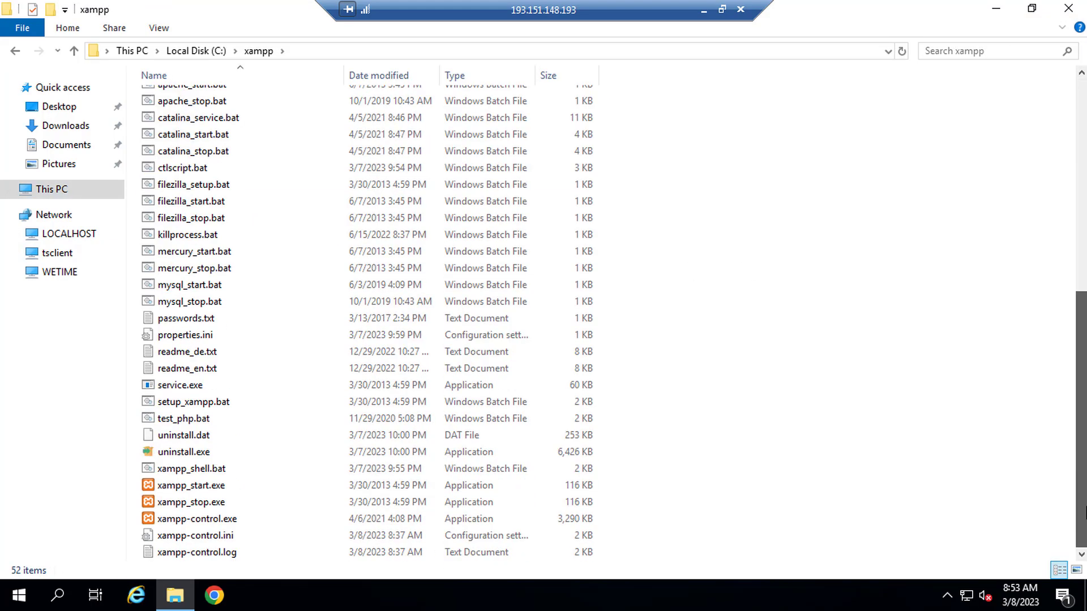
pyautogui.doubleClick(195, 518)
pyautogui.click(1068, 8)
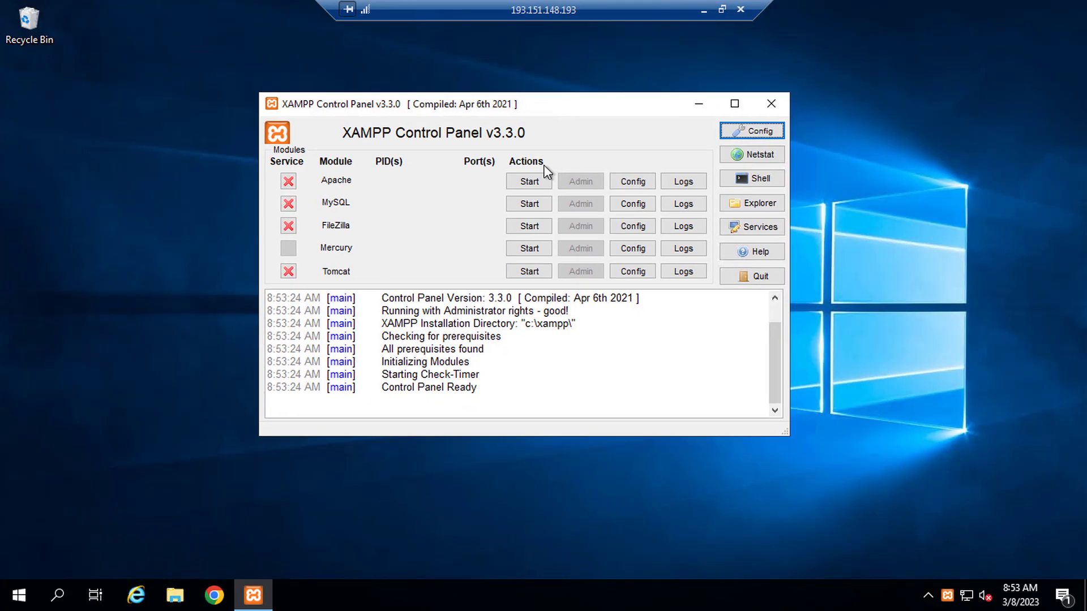
# - Start the Apache and MySQL modules, open MySQL's phpMyAdmin page and minimize the browser
pyautogui.click(530, 181)
pyautogui.click(529, 203)
pyautogui.click(577, 207)
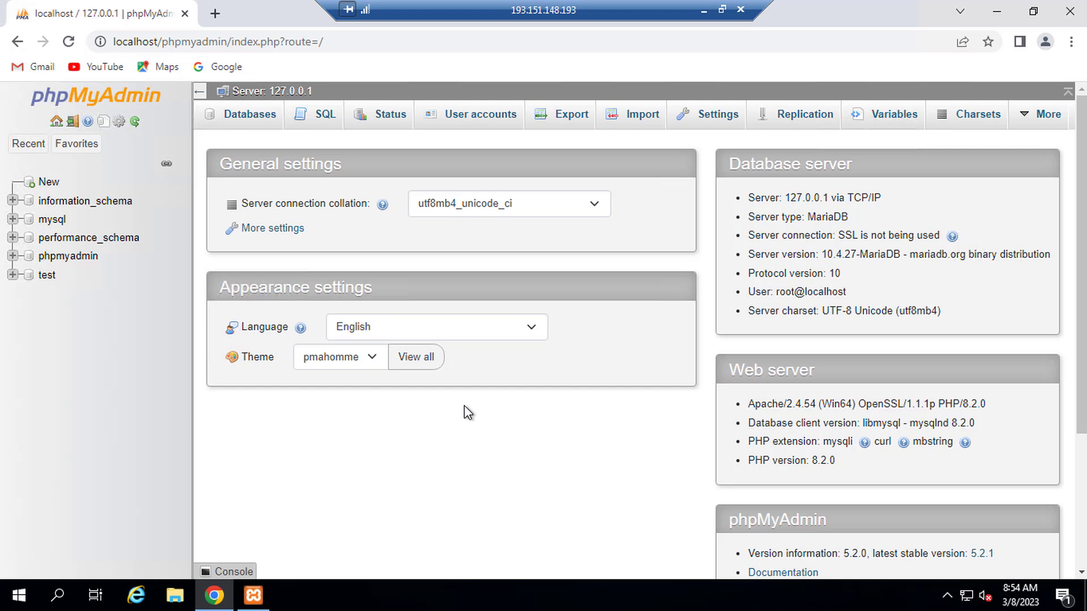
pyautogui.click(997, 12)
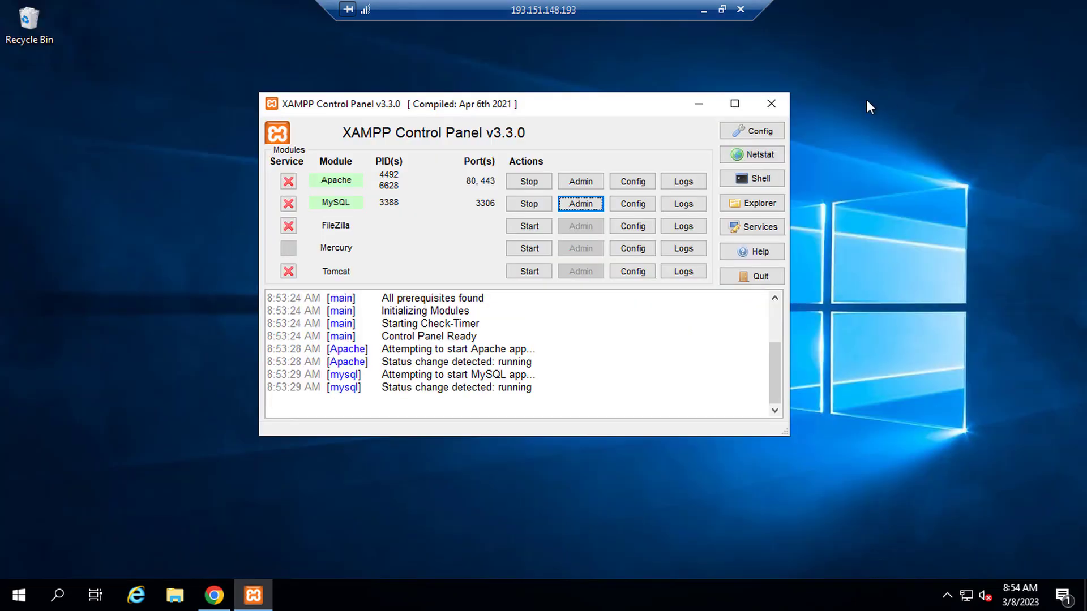
# - Close the XAMPP Control Panel, refresh the server's desktop and minimize the remote session
pyautogui.click(771, 103)
pyautogui.rightClick(225, 165)
pyautogui.click(268, 208)
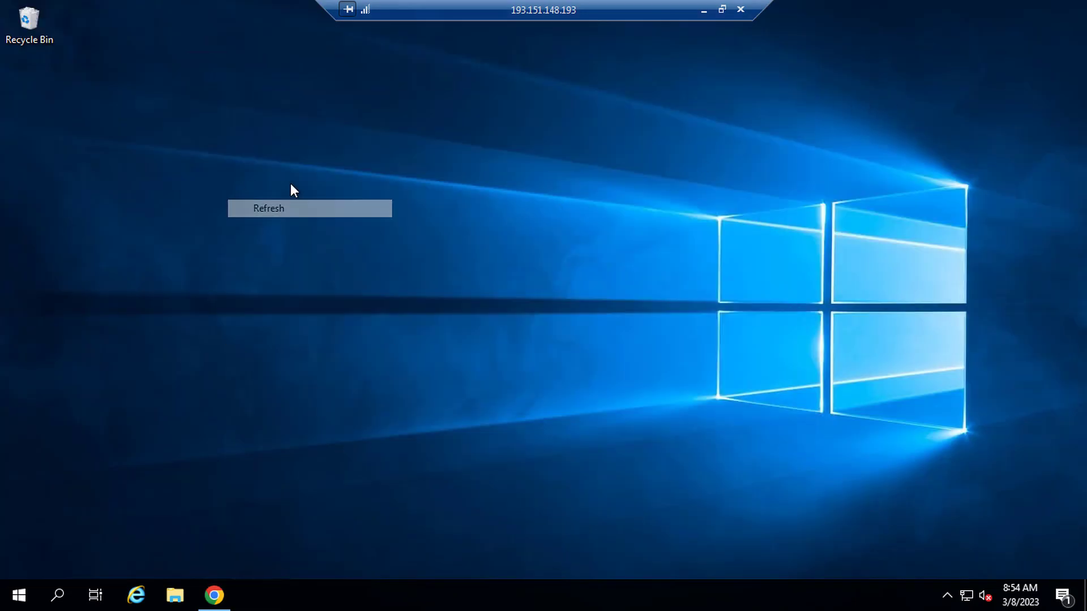
pyautogui.click(717, 10)
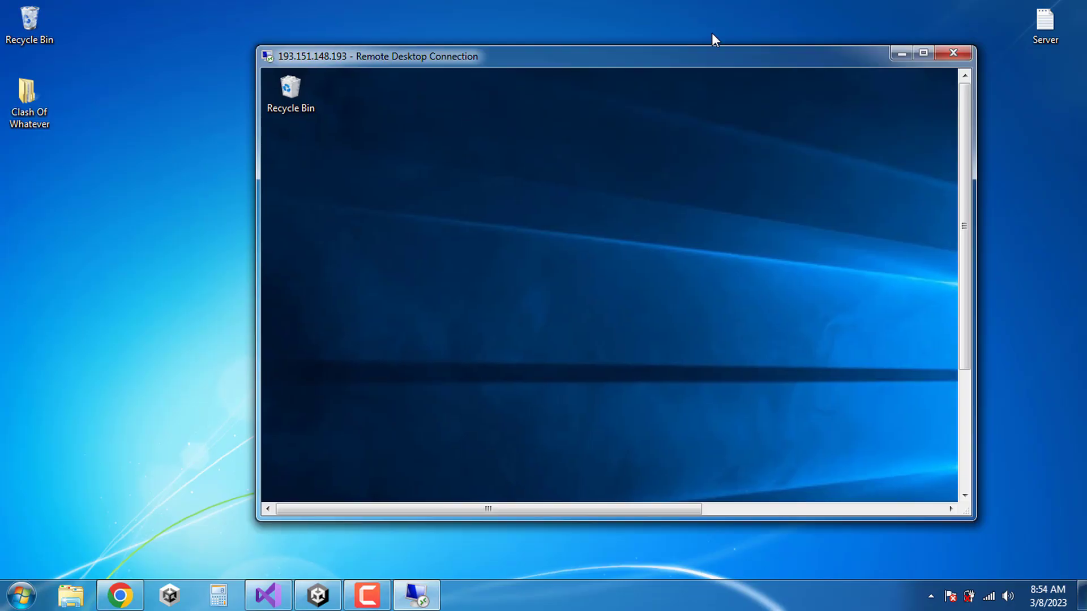
pyautogui.click(902, 53)
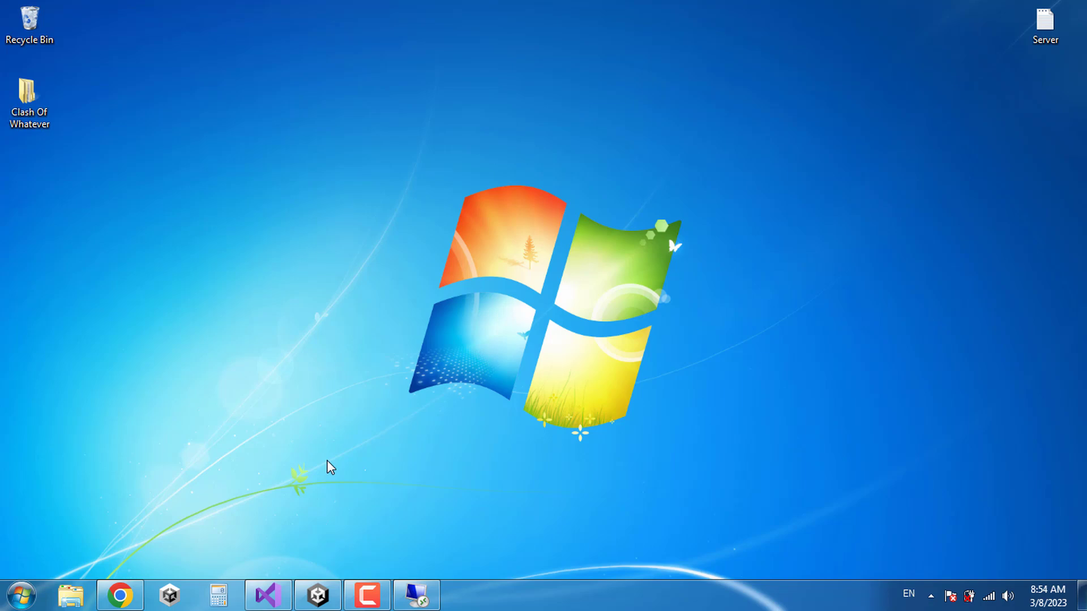
# - Switch to Visual Studio, close the Database.cs and Retry.cs files and collapse the Scripts folder
pyautogui.click(281, 595)
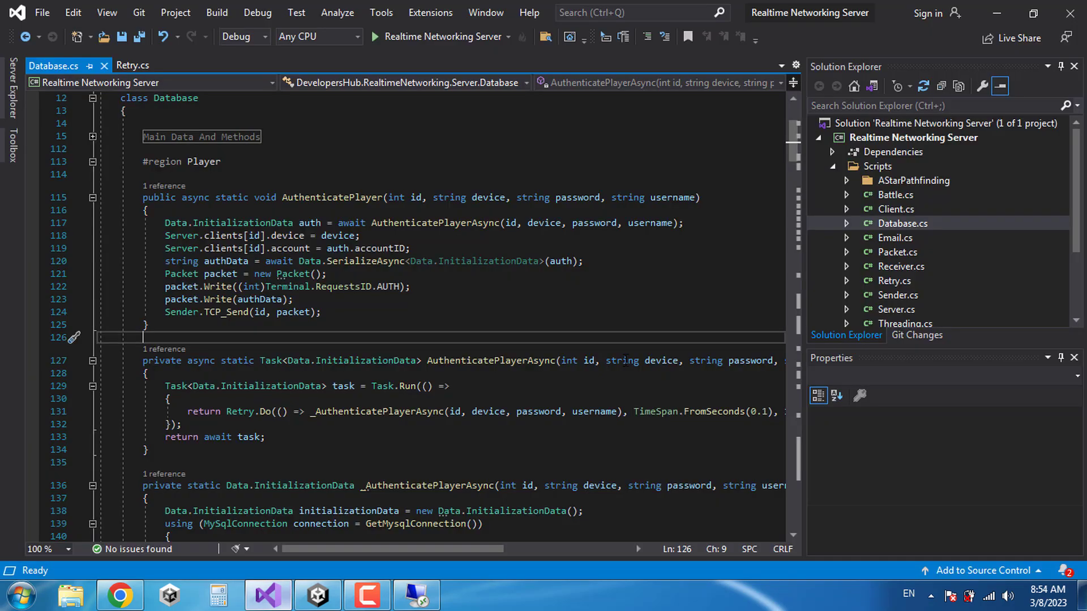
pyautogui.click(104, 65)
pyautogui.click(88, 67)
pyautogui.click(893, 167)
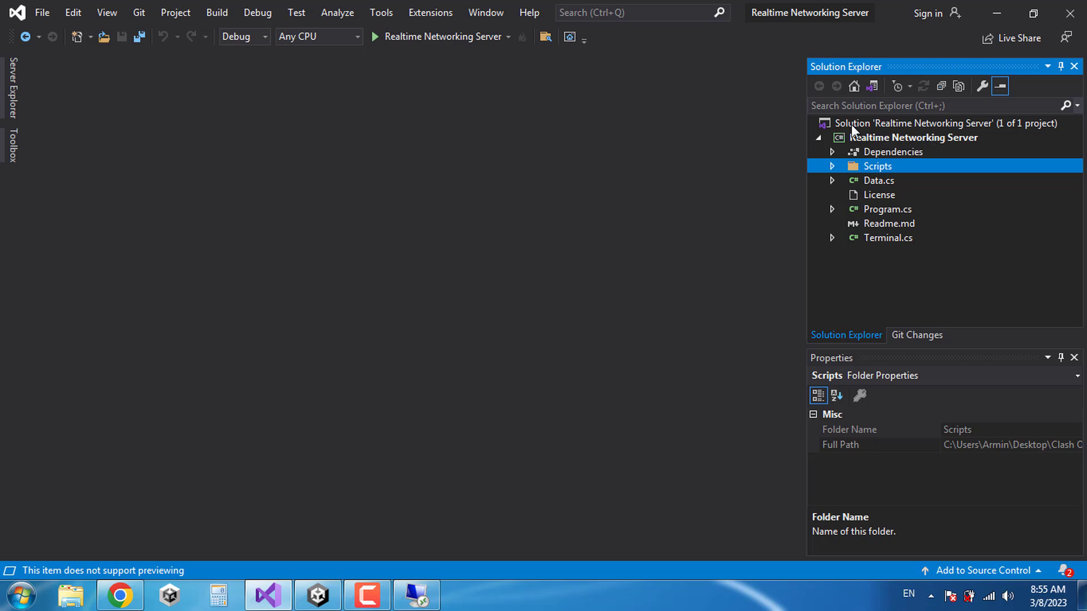
# - Open the Realtime Networking Server project's properties, examine the configuration choices in its build settings and close the properties
pyautogui.doubleClick(880, 137)
pyautogui.rightClick(880, 138)
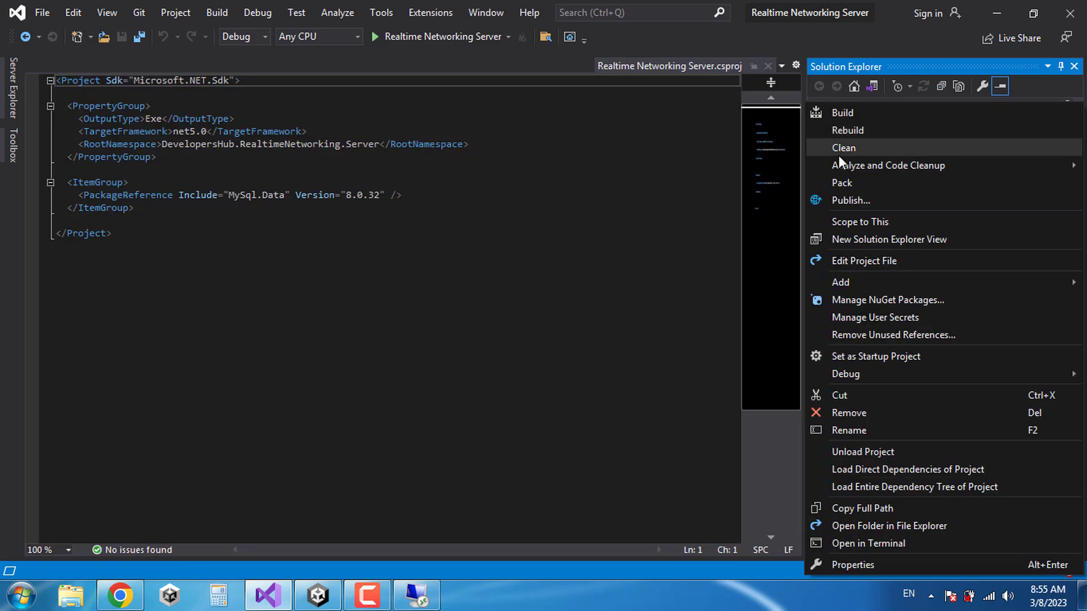
pyautogui.click(853, 566)
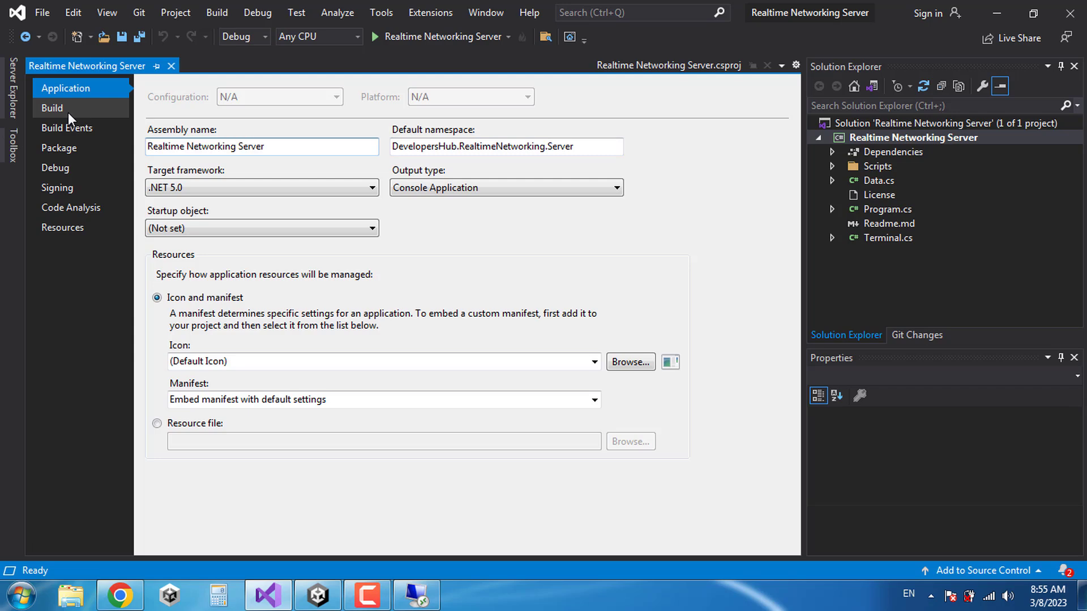
pyautogui.click(68, 111)
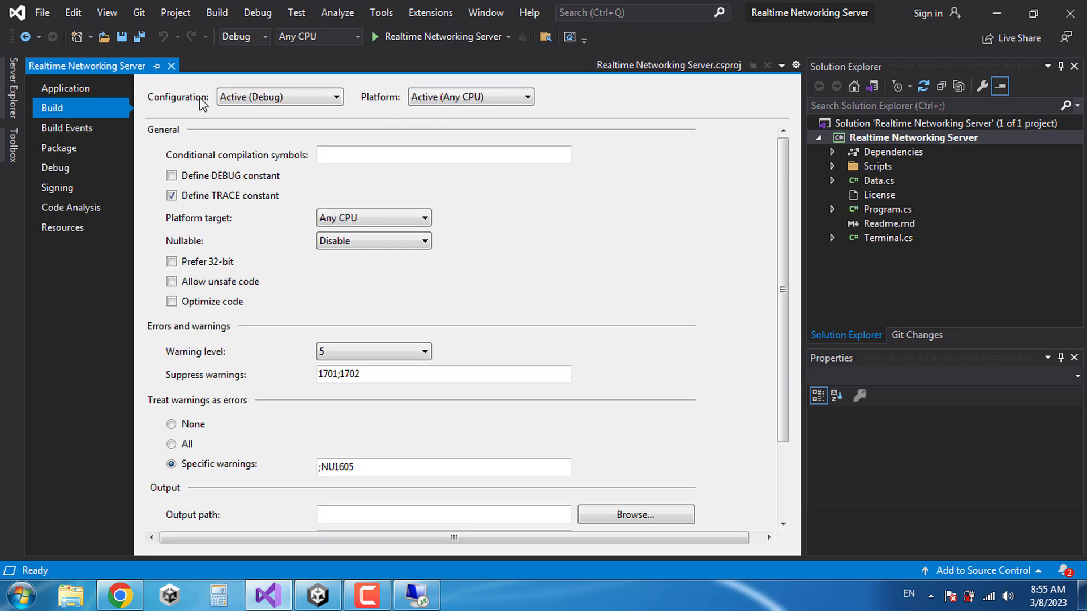
pyautogui.click(266, 98)
pyautogui.click(247, 137)
pyautogui.click(171, 66)
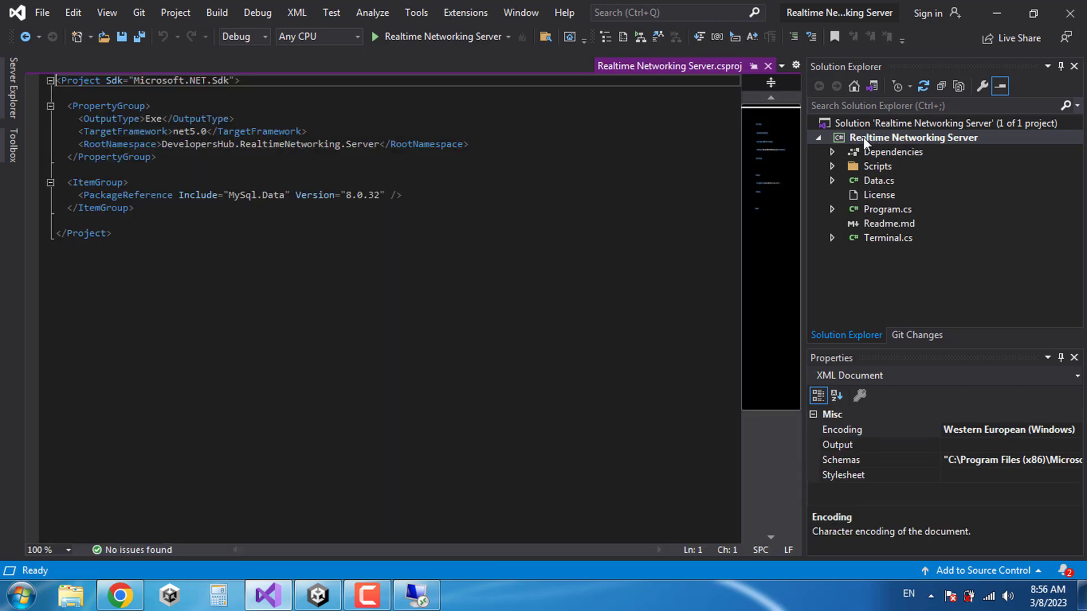
# - Start publishing the Realtime Networking Server project with Folder as both the target and the specific target
pyautogui.click(878, 136)
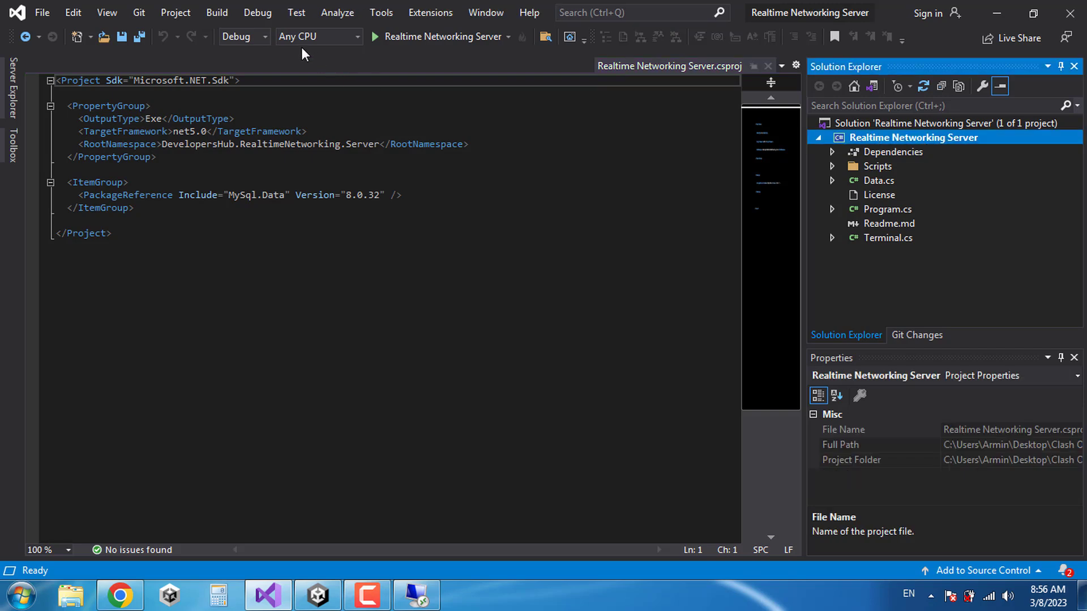
pyautogui.click(217, 13)
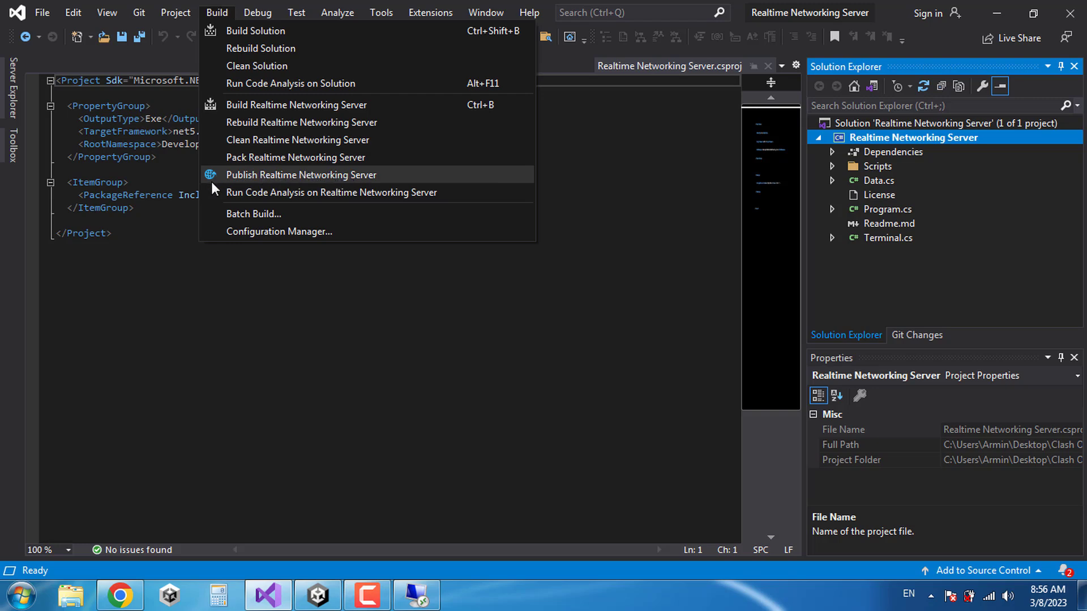
pyautogui.click(253, 175)
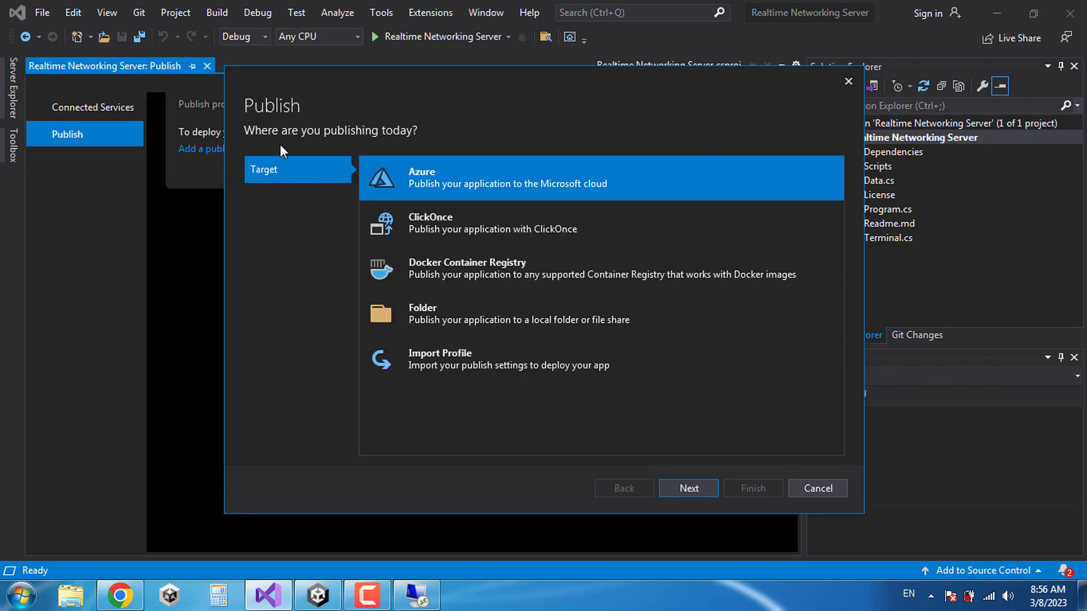
pyautogui.click(430, 320)
pyautogui.click(706, 489)
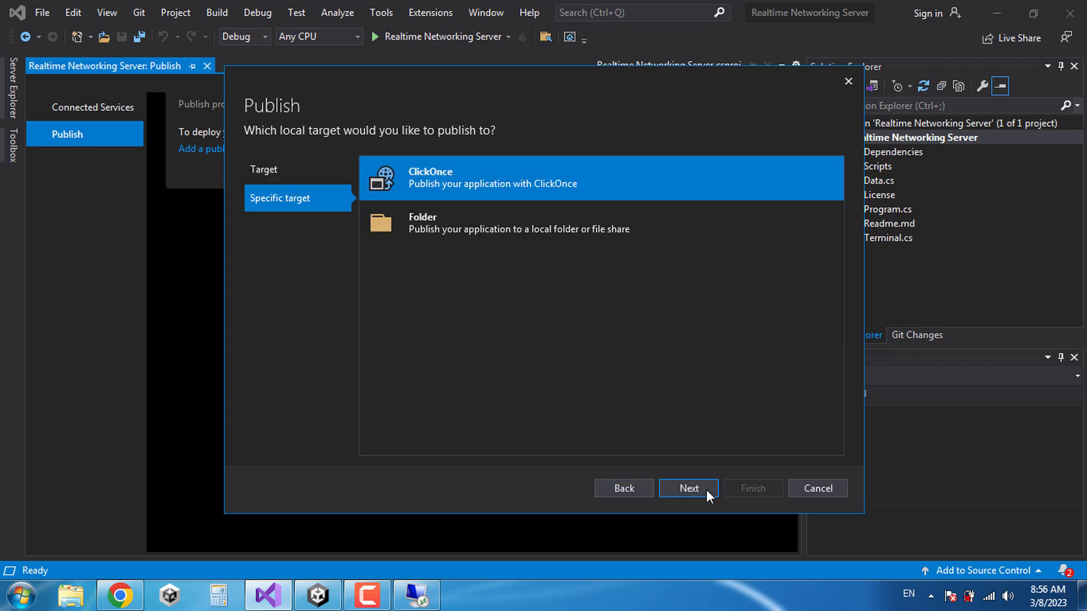
pyautogui.click(423, 232)
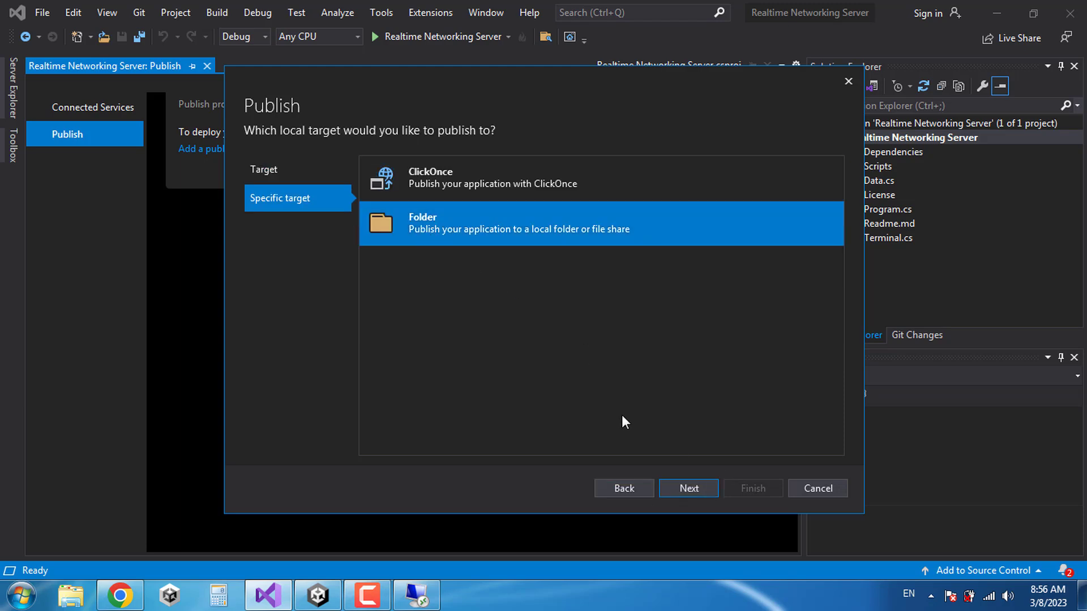
pyautogui.click(690, 489)
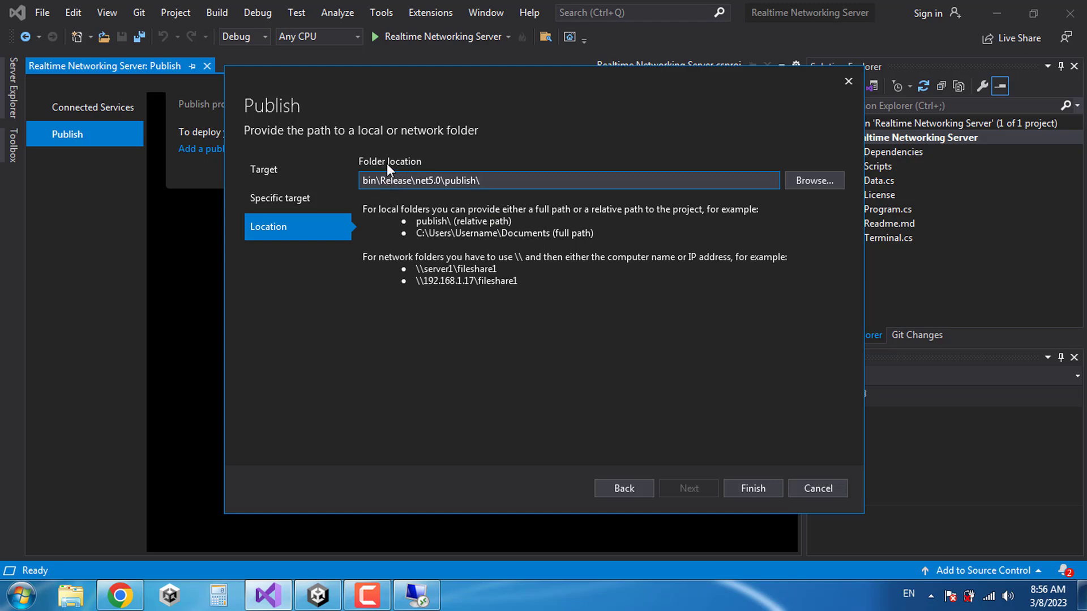
# - Create a new folder on the Desktop as the publish location and finish the publish profile
pyautogui.click(806, 182)
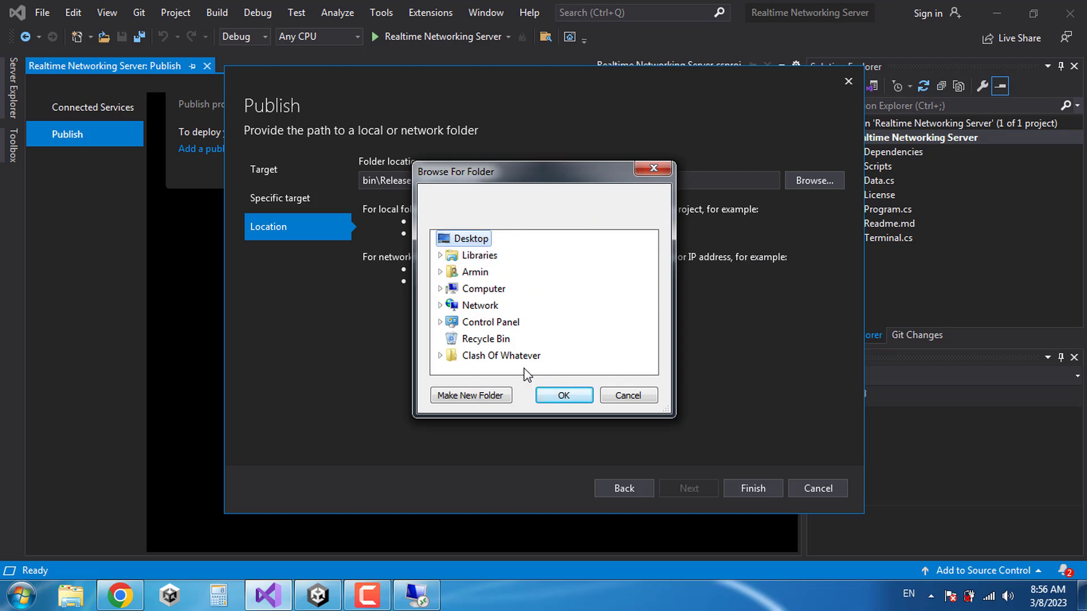
pyautogui.click(469, 396)
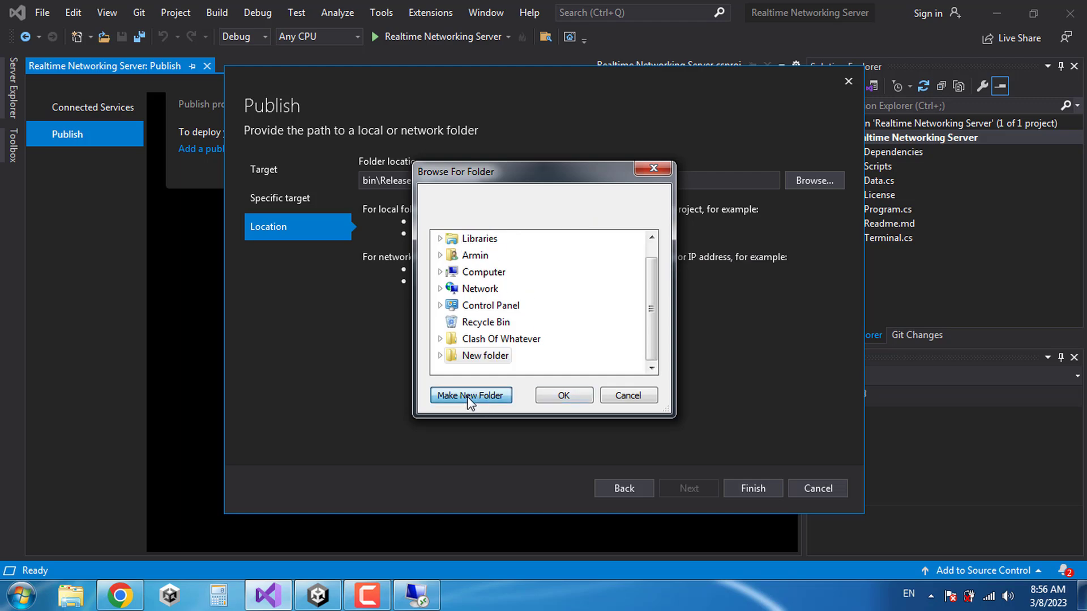
pyautogui.click(515, 352)
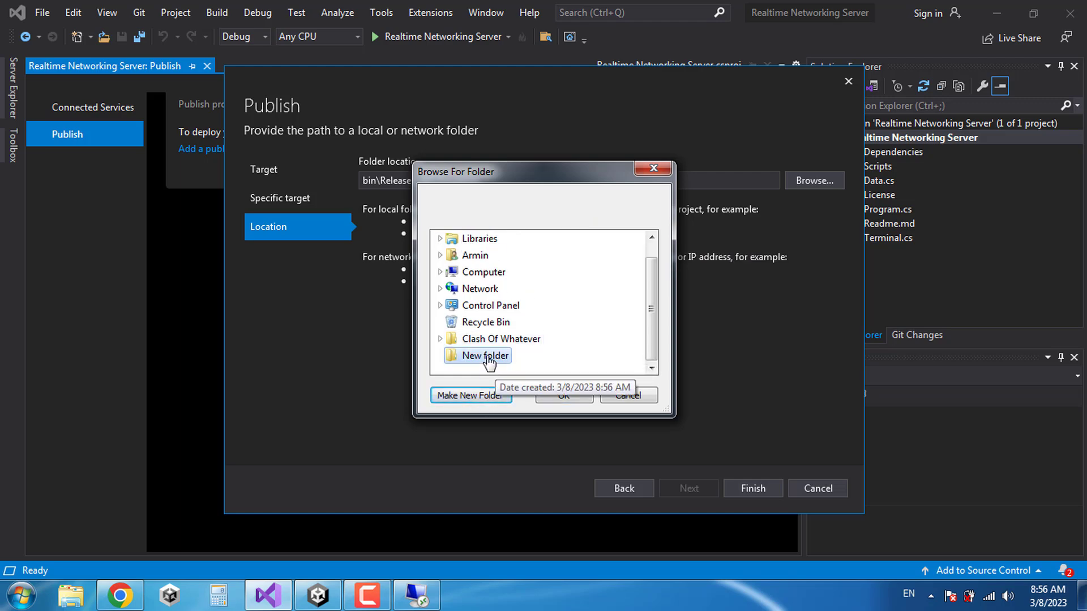
pyautogui.click(556, 400)
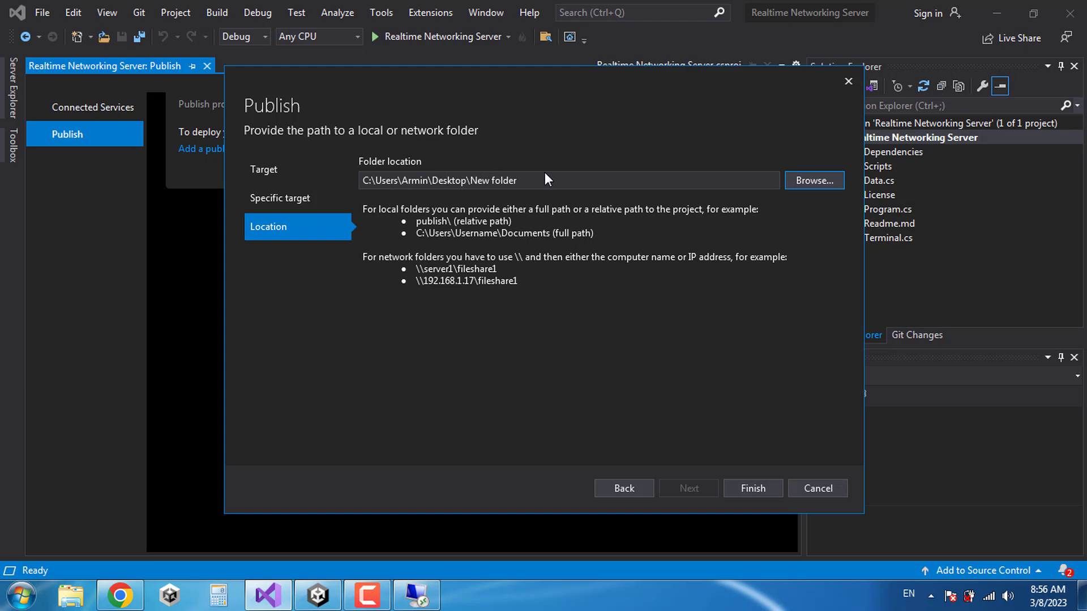
pyautogui.click(759, 490)
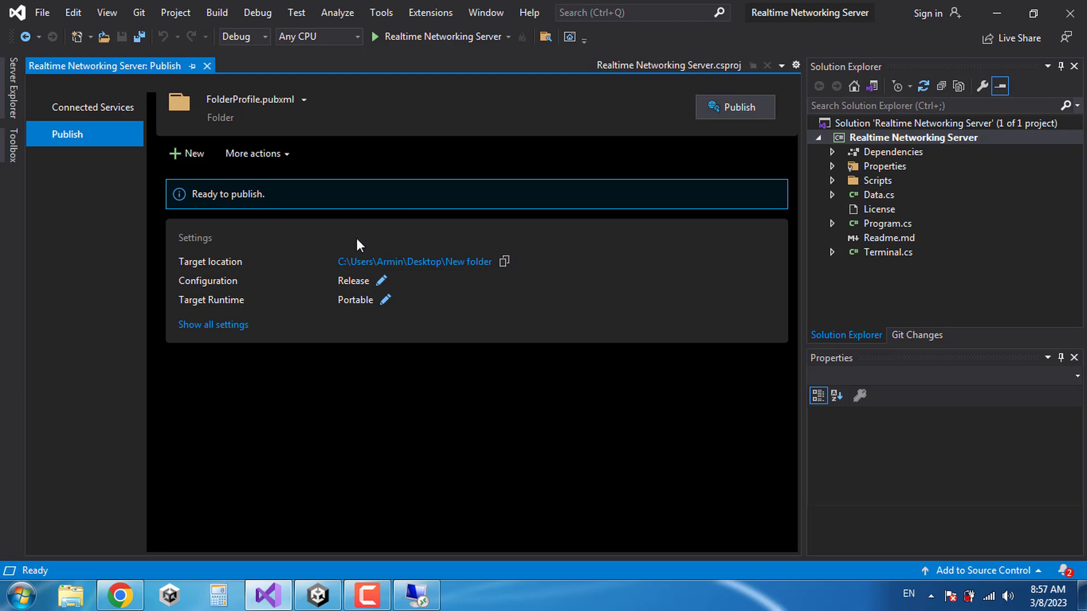
# - Show all settings of the publish profile and choose the Release | Any CPU configuration
pyautogui.click(215, 327)
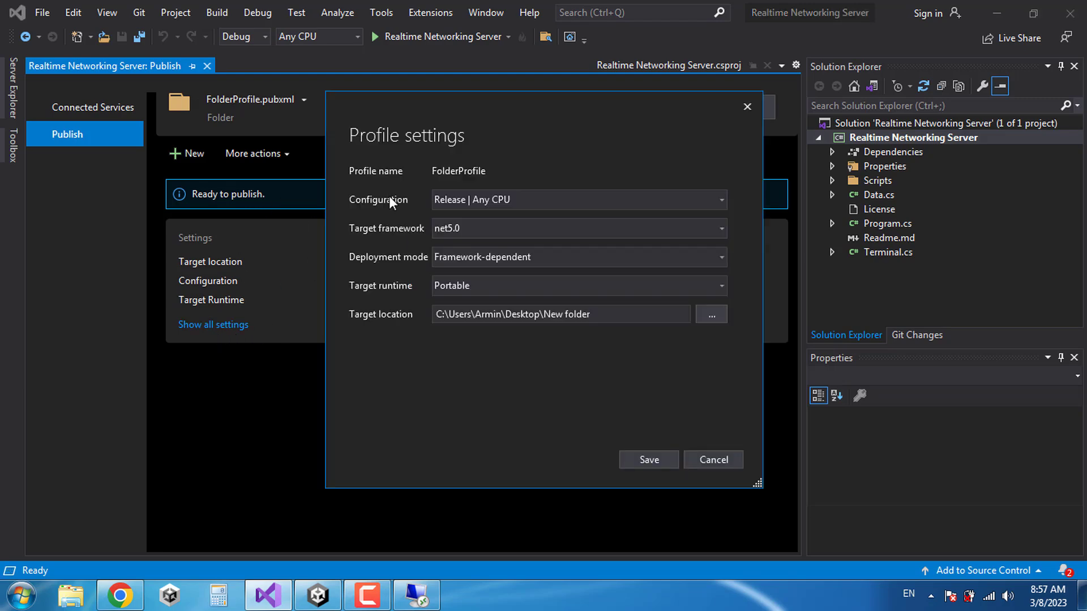
pyautogui.click(459, 201)
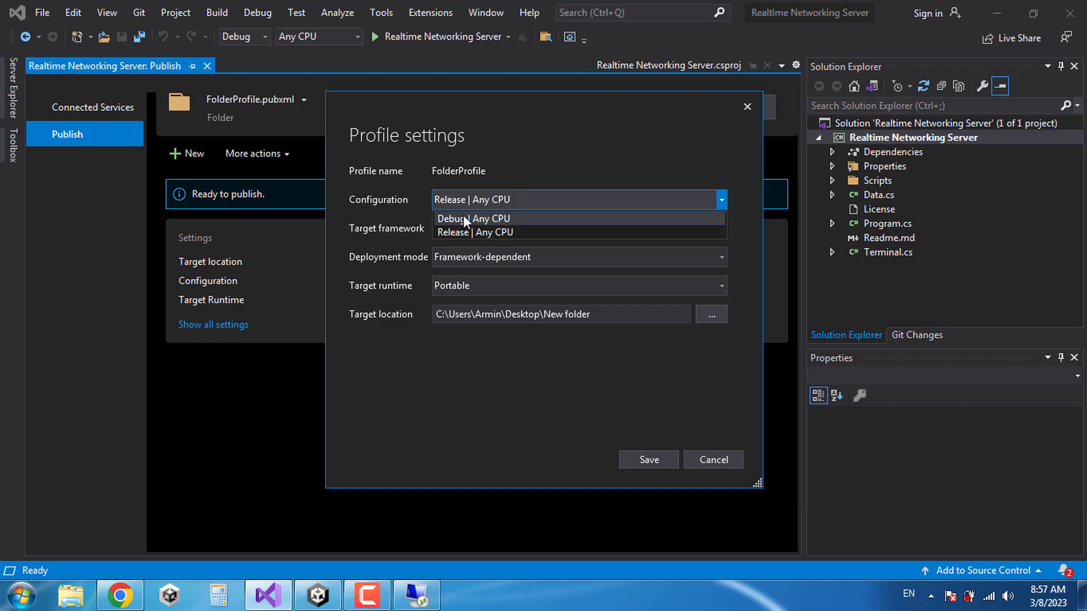
pyautogui.click(474, 229)
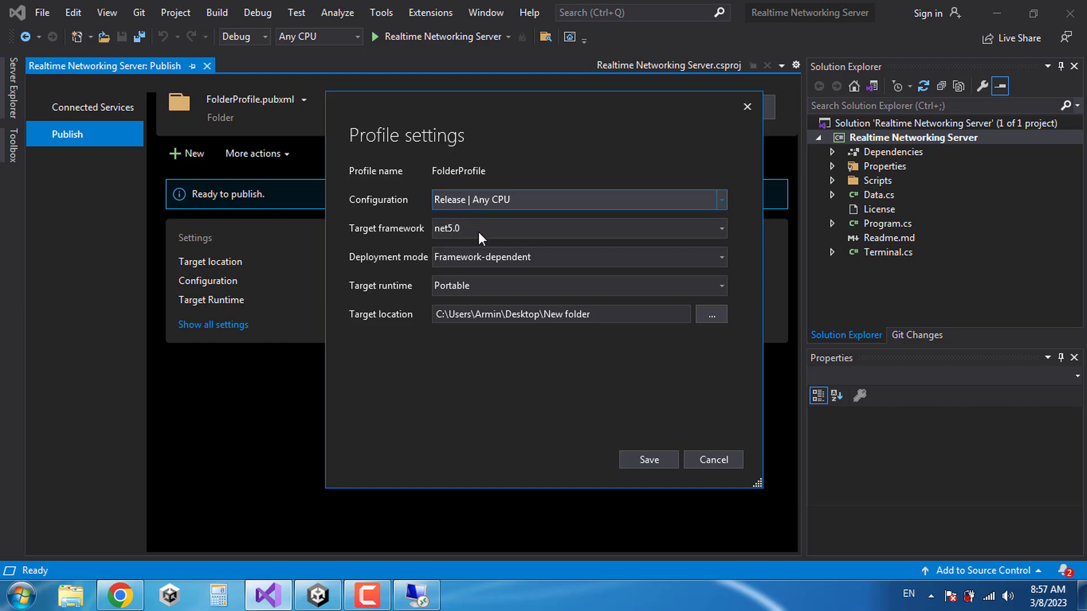
# - Switch the profile's deployment mode to Self-contained and then back to Framework-dependent
pyautogui.click(472, 256)
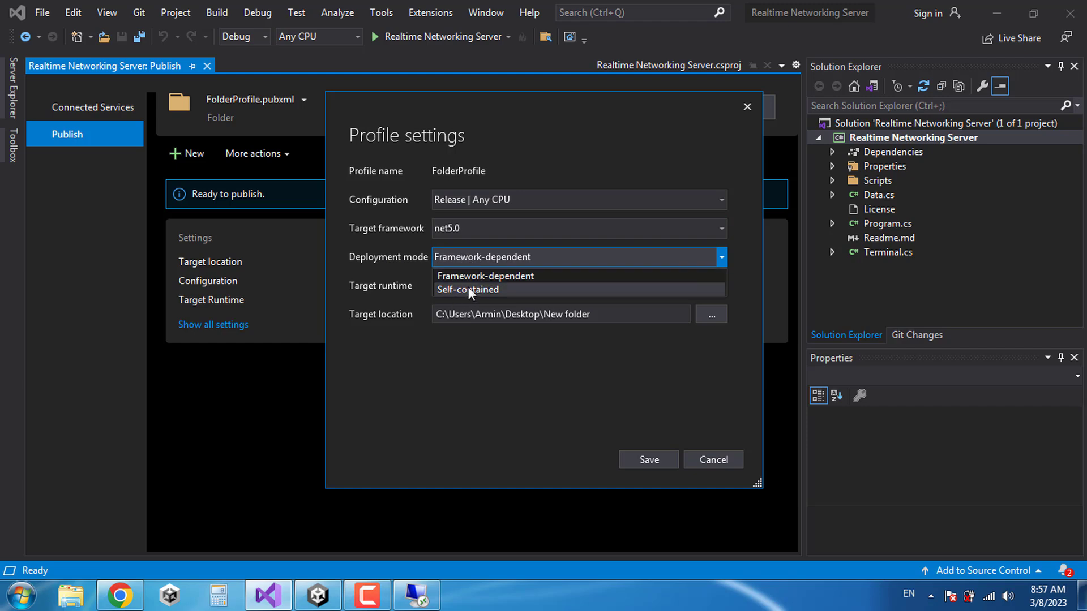
pyautogui.click(468, 288)
pyautogui.click(465, 258)
pyautogui.click(476, 275)
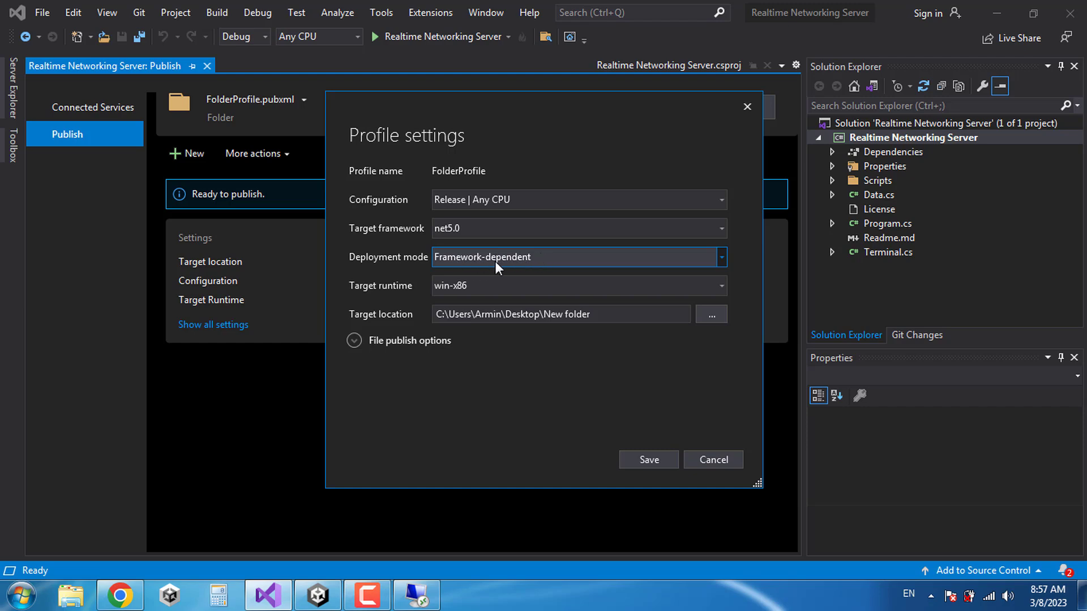
# - Set the publish profile's deployment mode to Self-contained, keep win-x86 as the target runtime, and save the profile settings
pyautogui.click(495, 259)
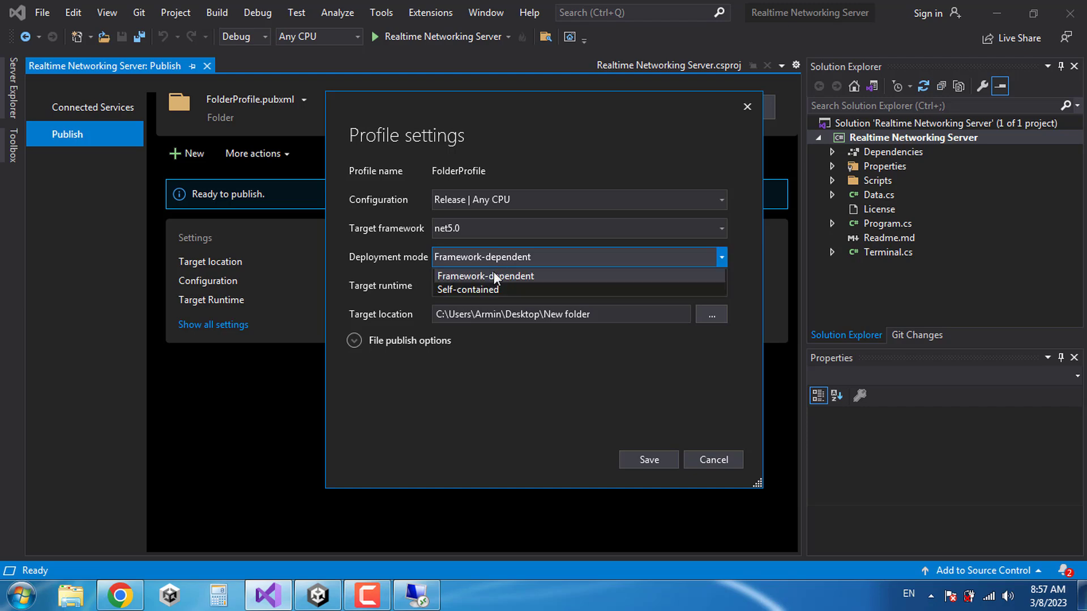
pyautogui.click(459, 290)
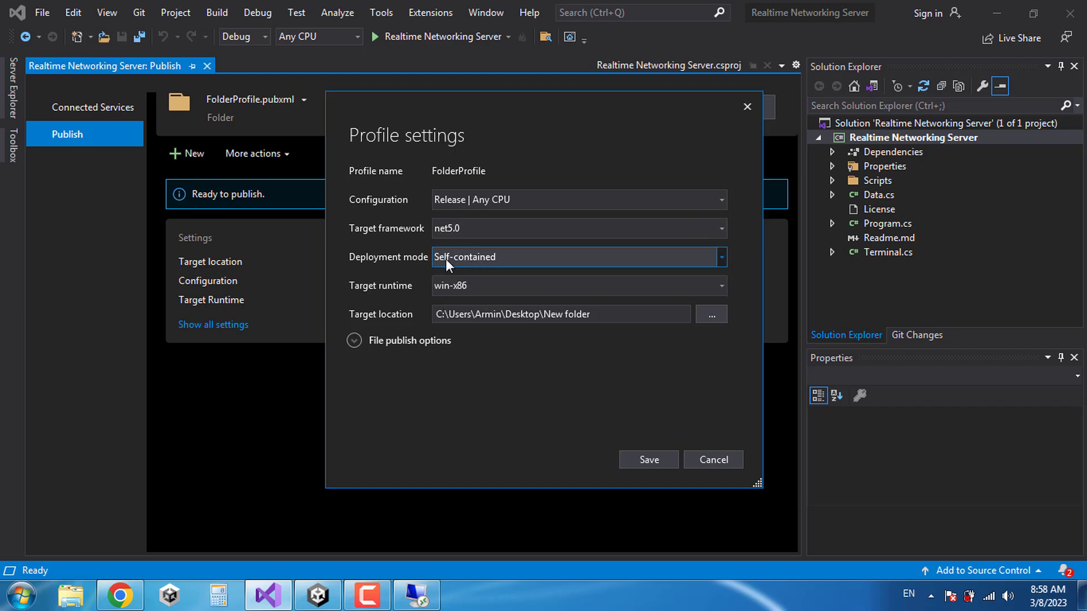
pyautogui.click(485, 261)
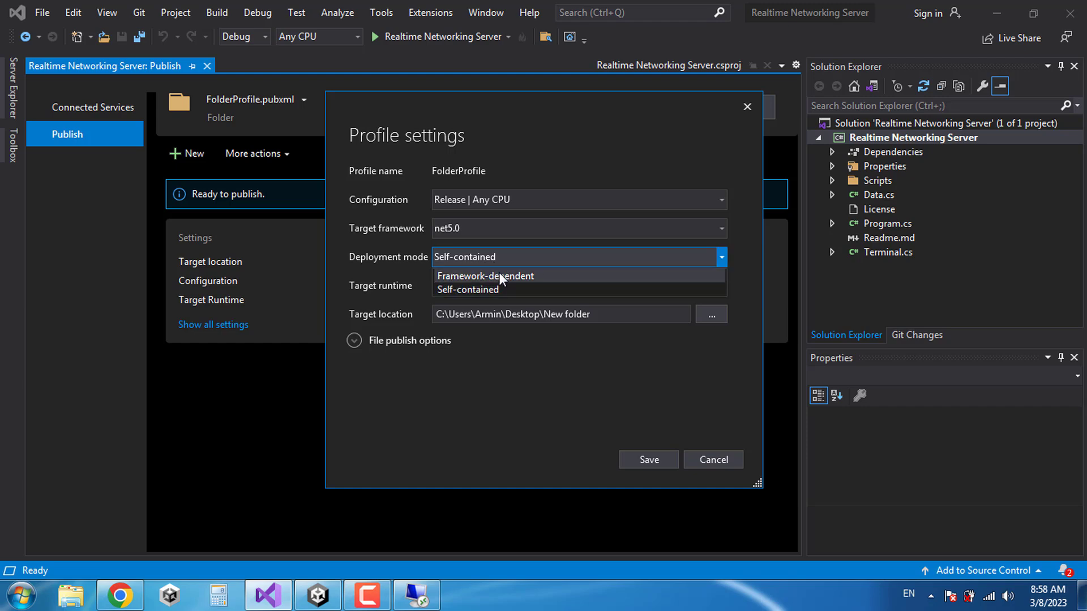
pyautogui.click(459, 260)
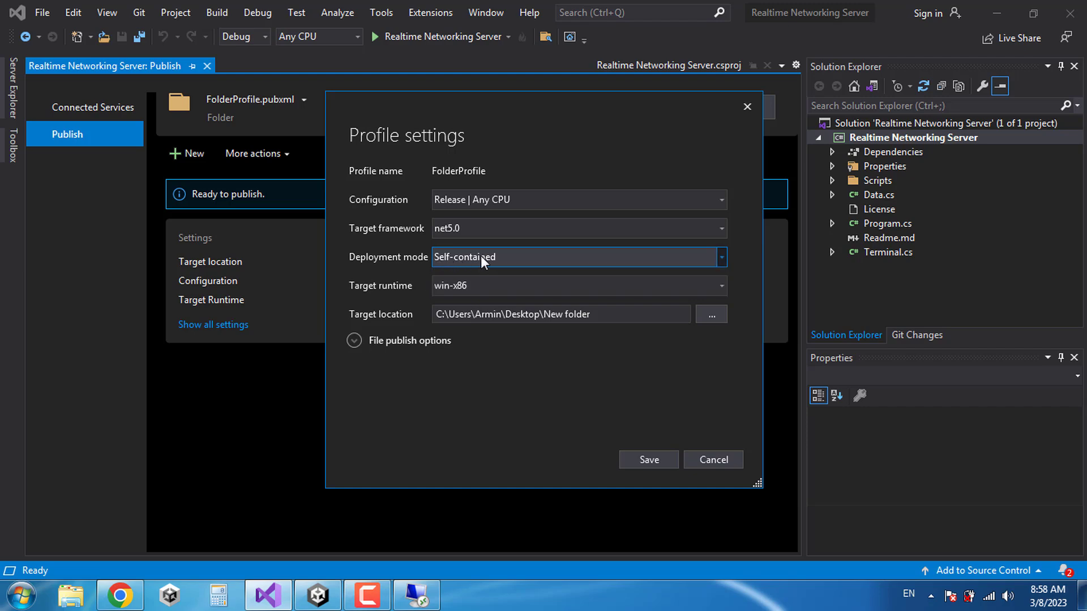
pyautogui.click(479, 286)
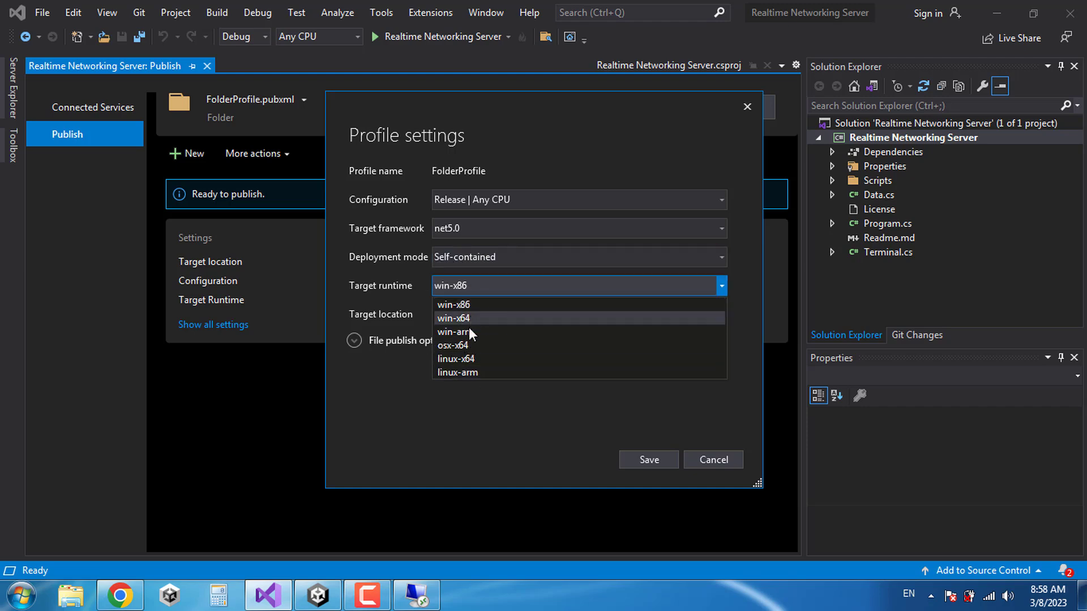
pyautogui.click(468, 291)
pyautogui.click(650, 460)
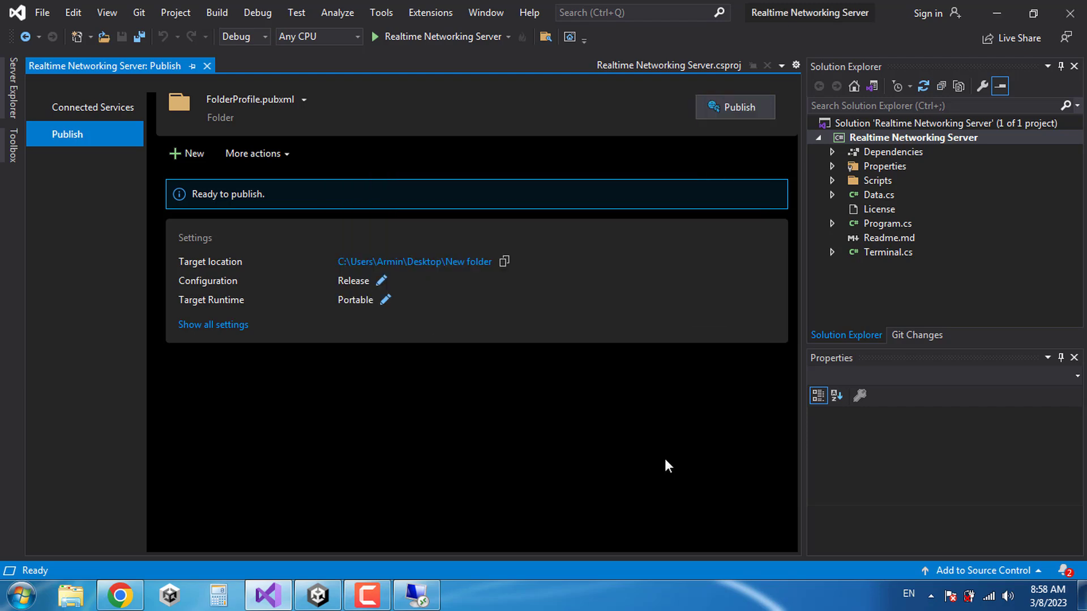
# - Publish the Realtime Networking Server project to the Desktop folder and minimize Visual Studio
pyautogui.click(718, 107)
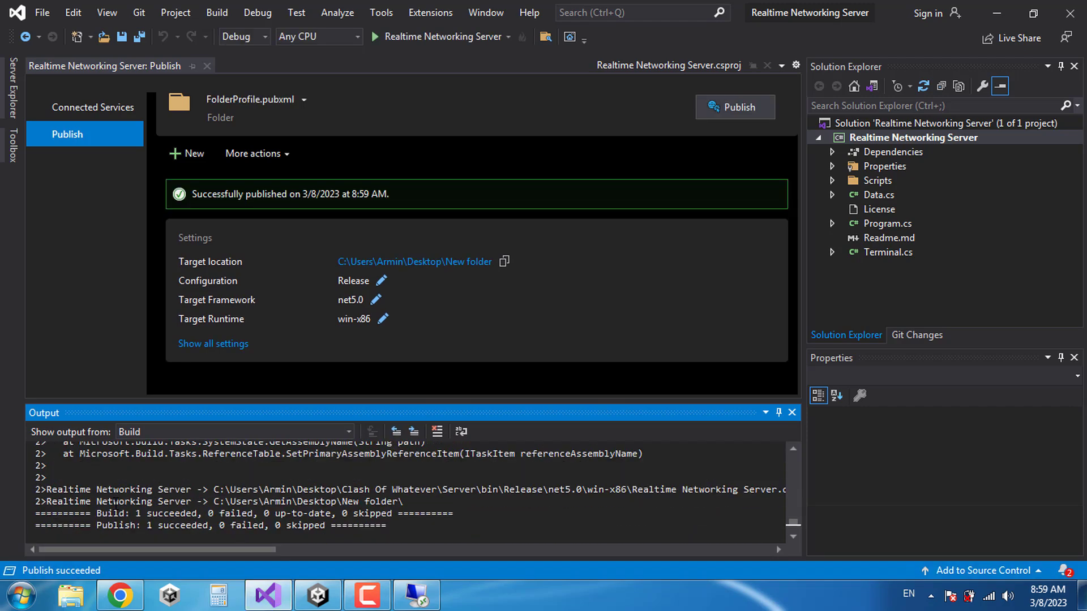
pyautogui.moveTo(100, 531); pyautogui.dragTo(314, 528)
pyautogui.click(997, 13)
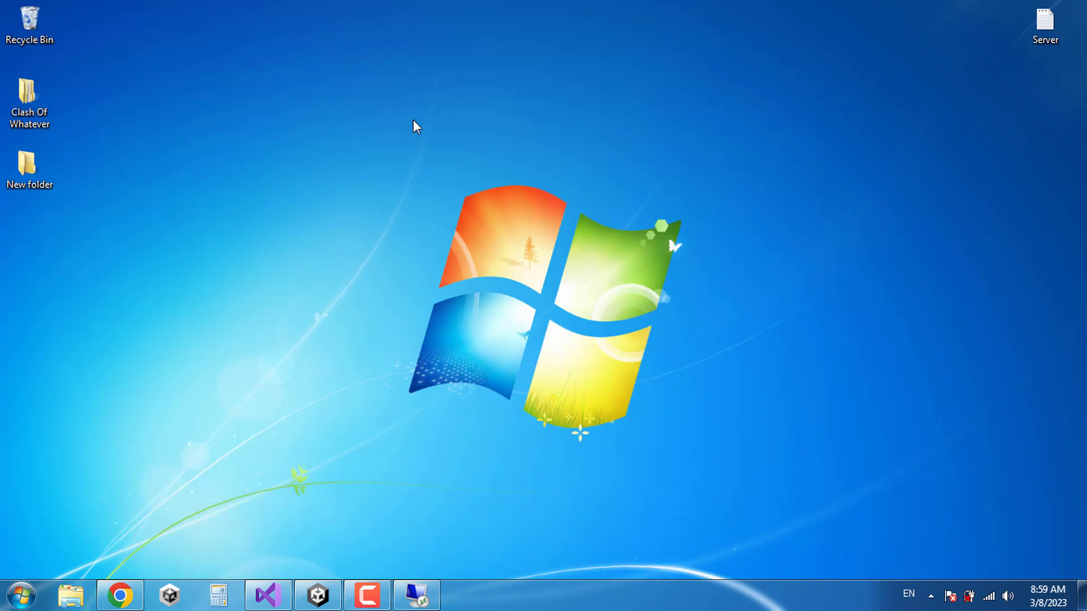
# - Test-run the published Realtime Networking Server application from New folder on the desktop, and close its console and the folder window
pyautogui.doubleClick(34, 179)
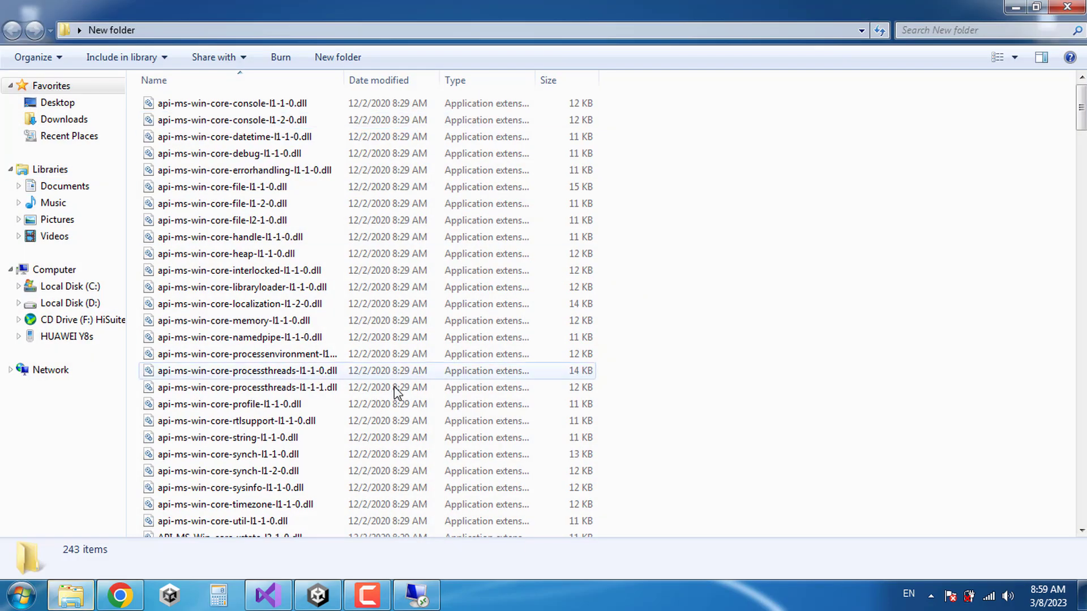
pyautogui.moveTo(1080, 106); pyautogui.dragTo(1081, 223)
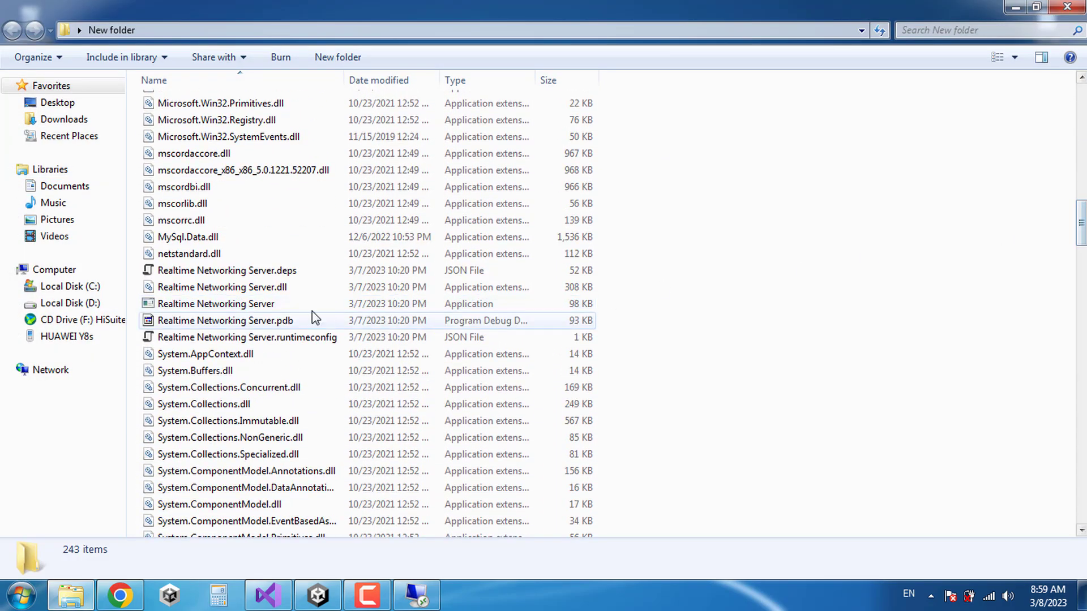
pyautogui.click(204, 304)
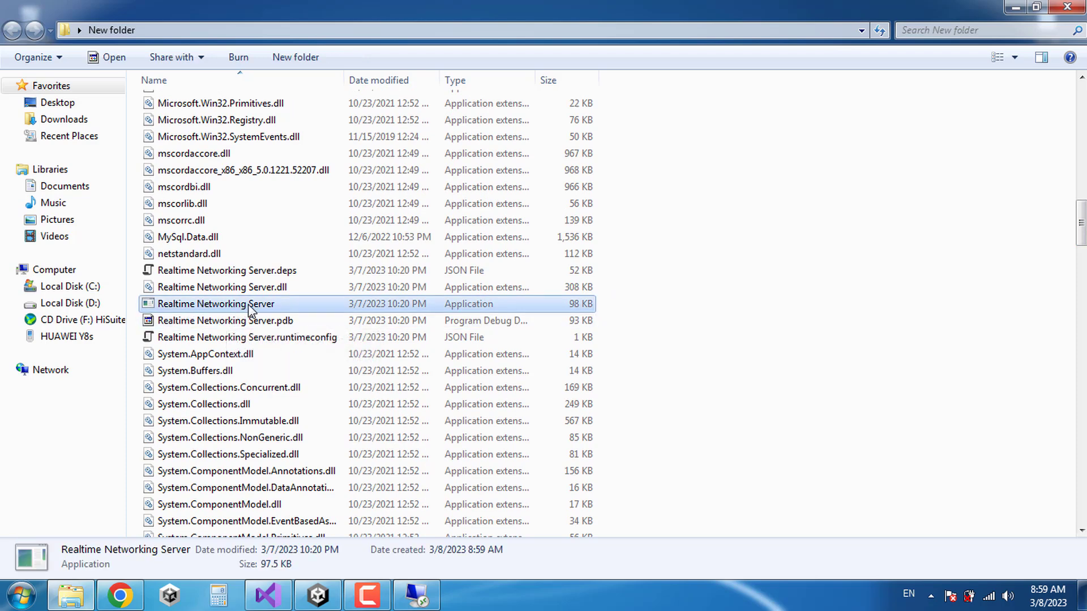
pyautogui.doubleClick(233, 306)
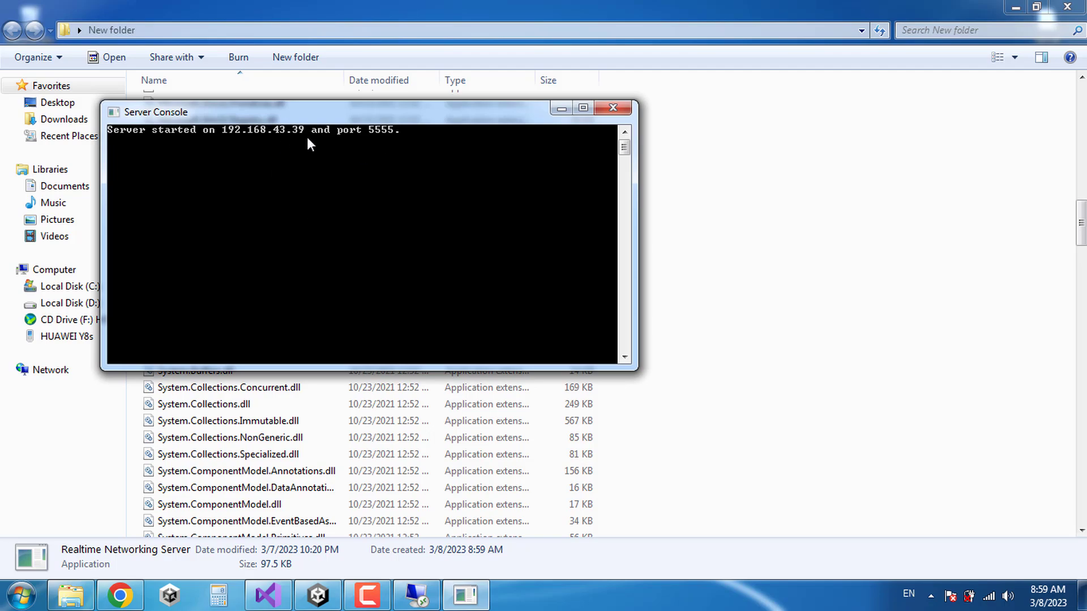
pyautogui.click(612, 108)
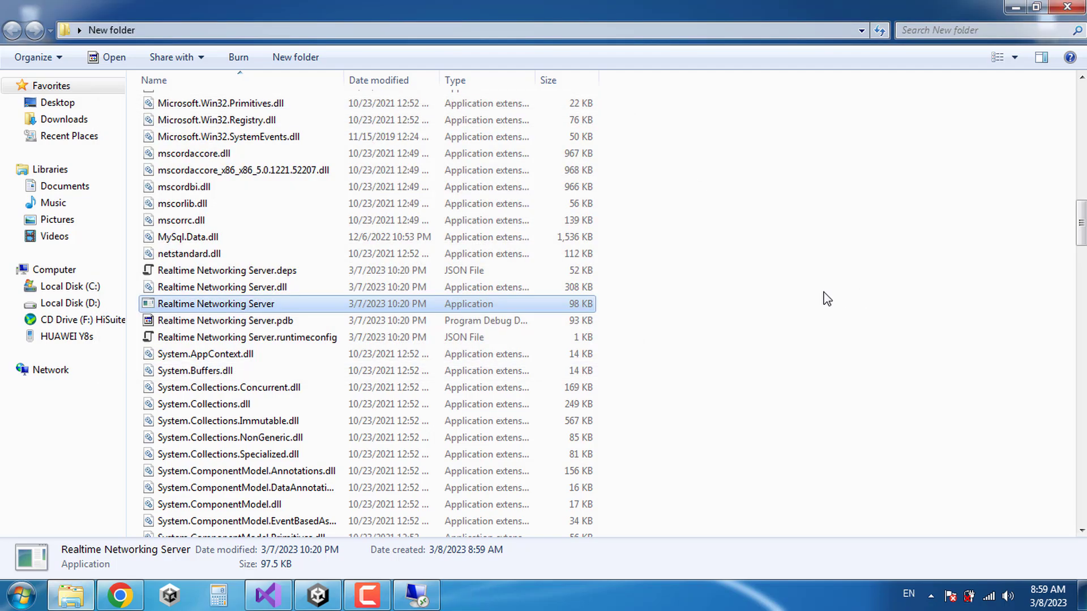
pyautogui.click(1017, 7)
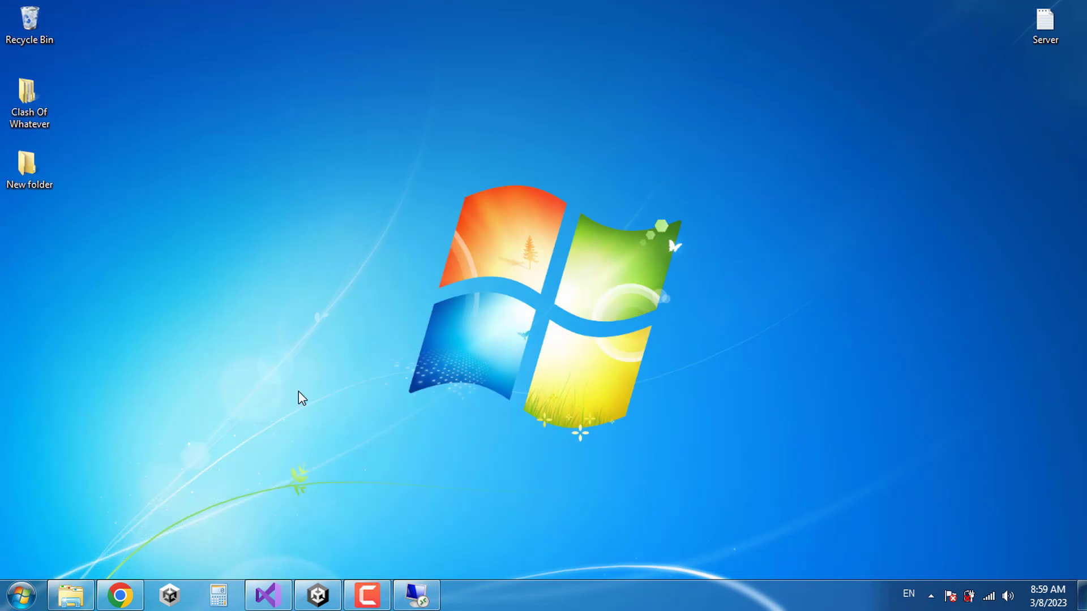
# - Examine the MySQL connection constants, especially the database name, in the Main Data And Methods region of Database.cs, and close Visual Studio
pyautogui.click(269, 595)
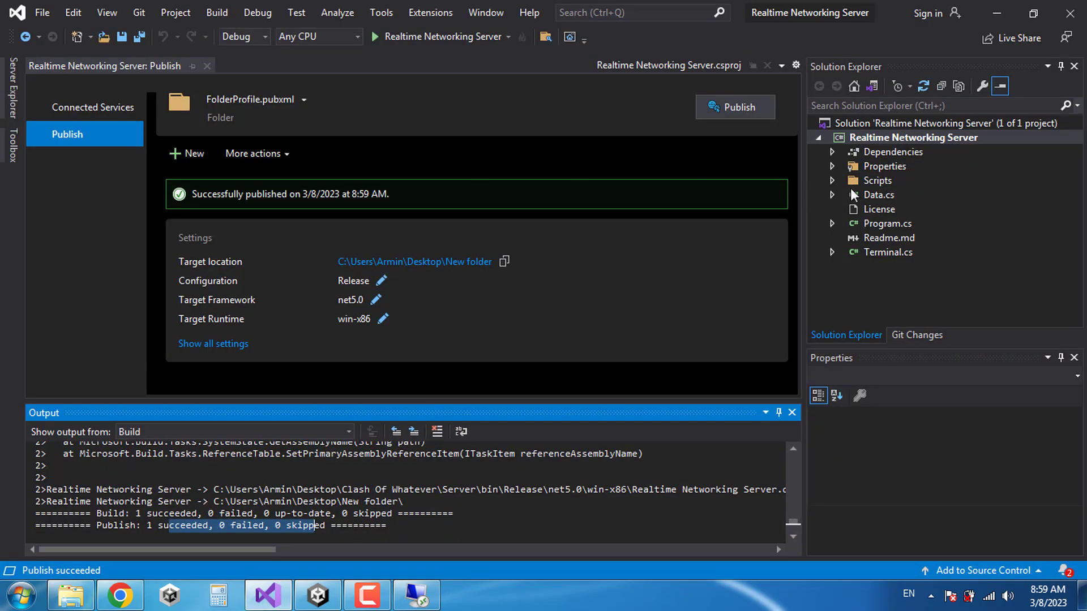
pyautogui.click(832, 180)
pyautogui.doubleClick(895, 182)
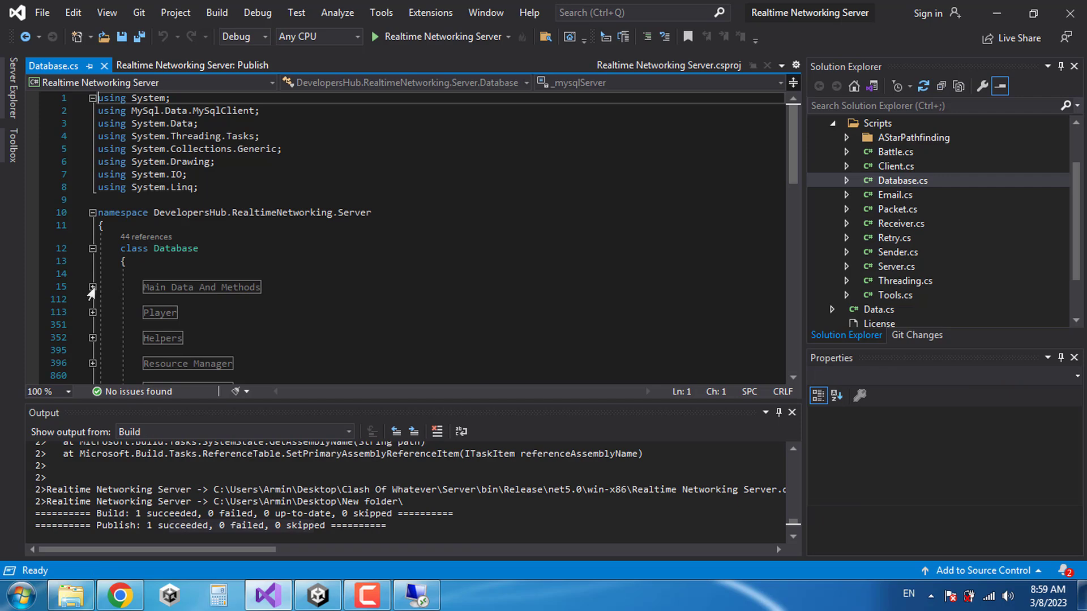
pyautogui.click(93, 287)
pyautogui.scroll(-1, 439, 260)
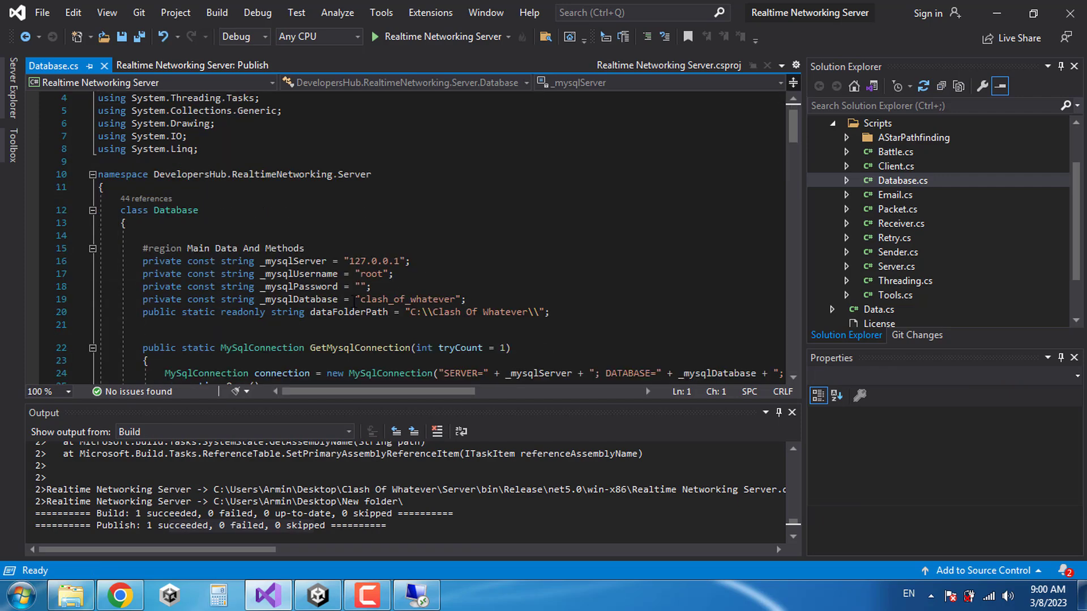
pyautogui.click(390, 300)
pyautogui.doubleClick(390, 300)
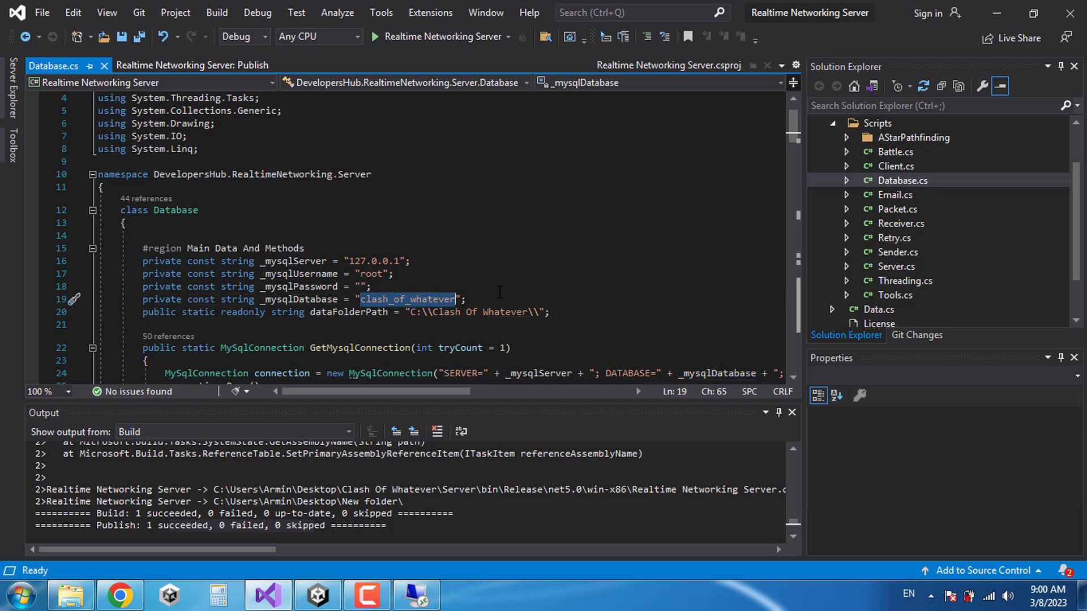
pyautogui.click(484, 299)
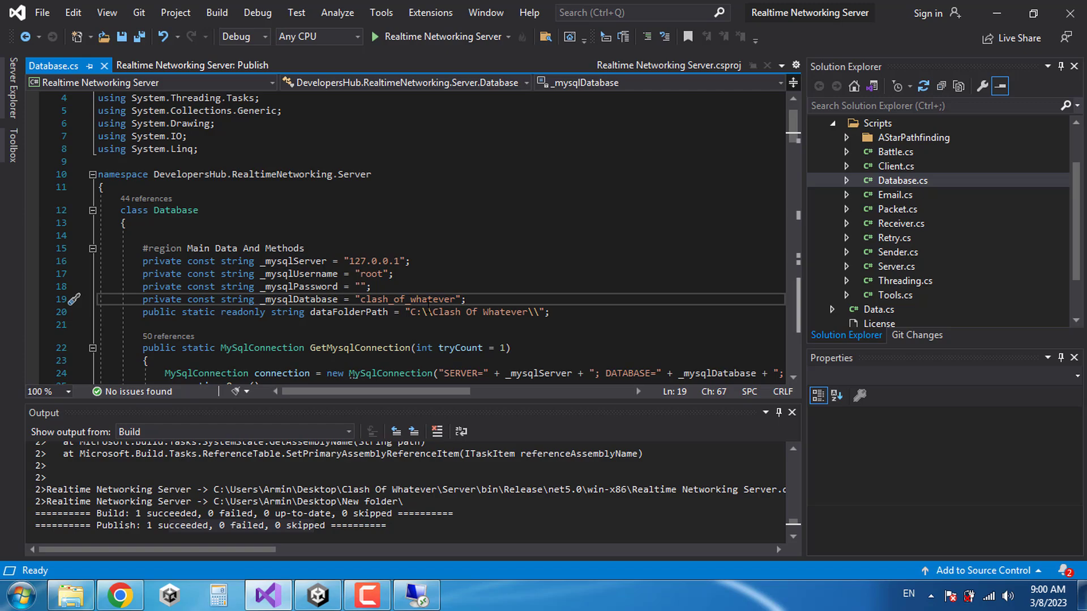
pyautogui.click(418, 597)
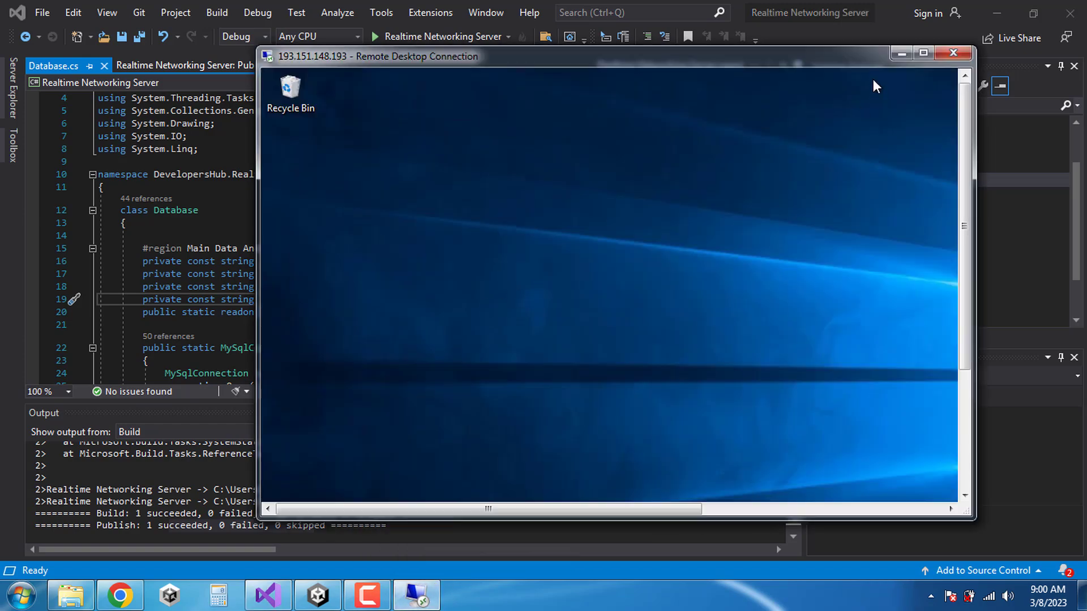
pyautogui.click(900, 55)
pyautogui.moveTo(361, 300); pyautogui.dragTo(457, 300)
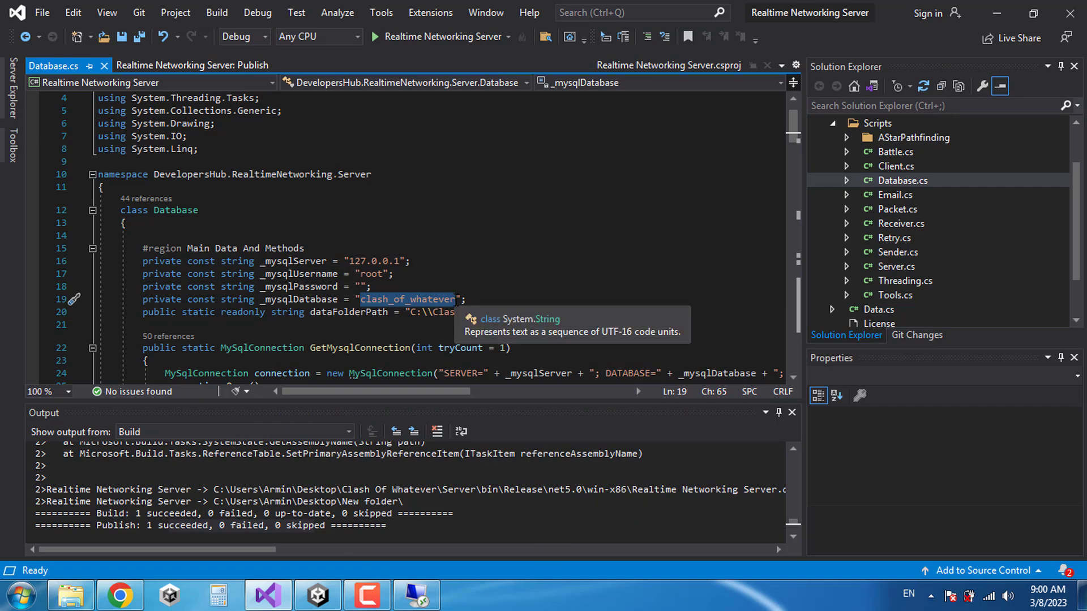
pyautogui.click(1068, 12)
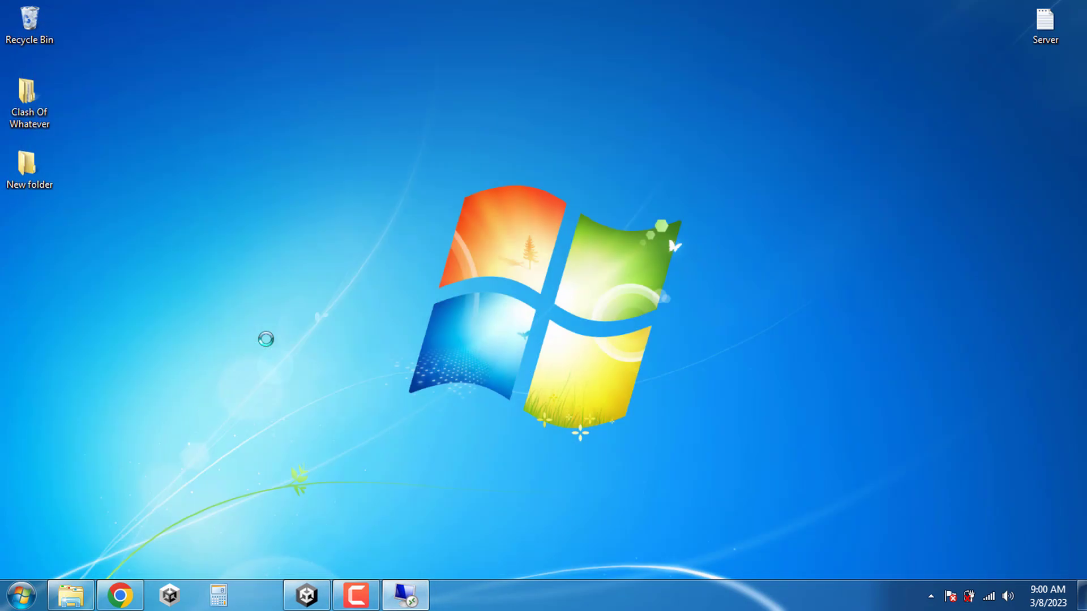
# - Copy the published New folder from the local desktop to the remote server's desktop
pyautogui.doubleClick(30, 180)
pyautogui.hotkey('alt', 'F4')
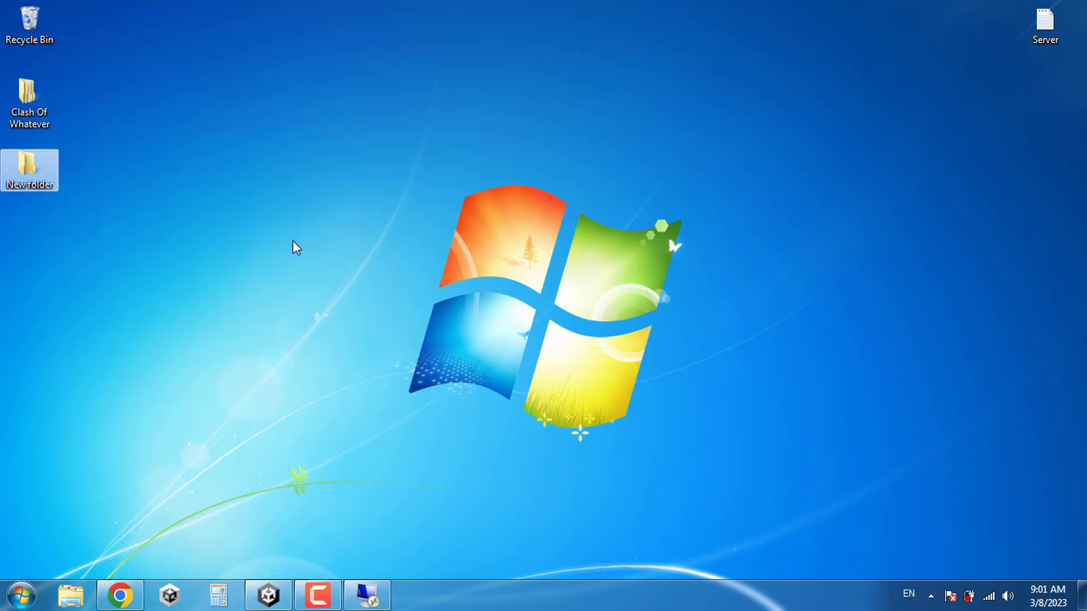
pyautogui.rightClick(38, 169)
pyautogui.click(80, 405)
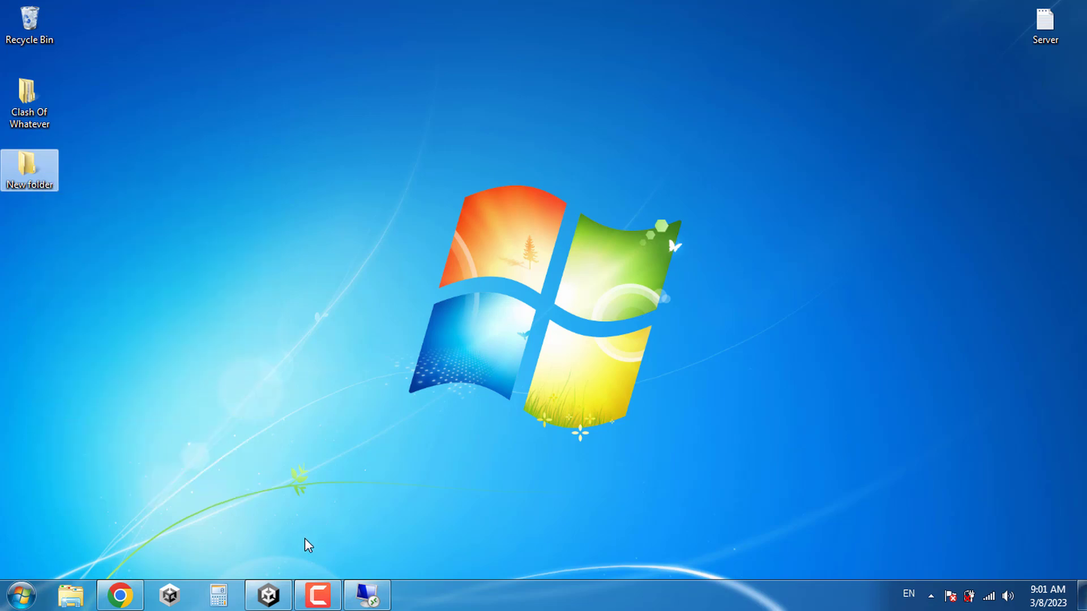
pyautogui.click(367, 595)
pyautogui.rightClick(566, 168)
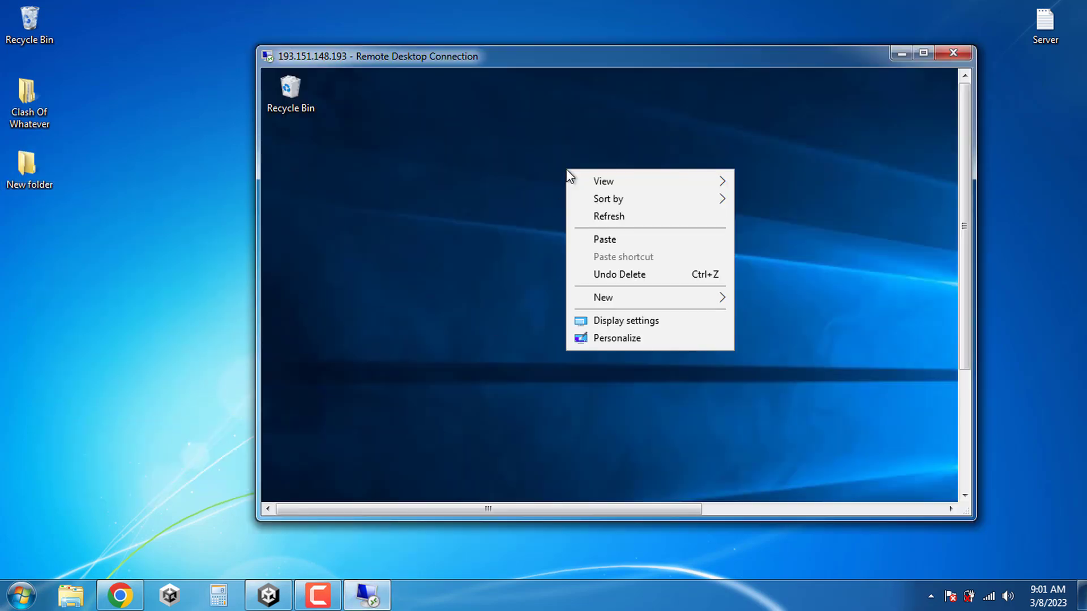
pyautogui.click(604, 239)
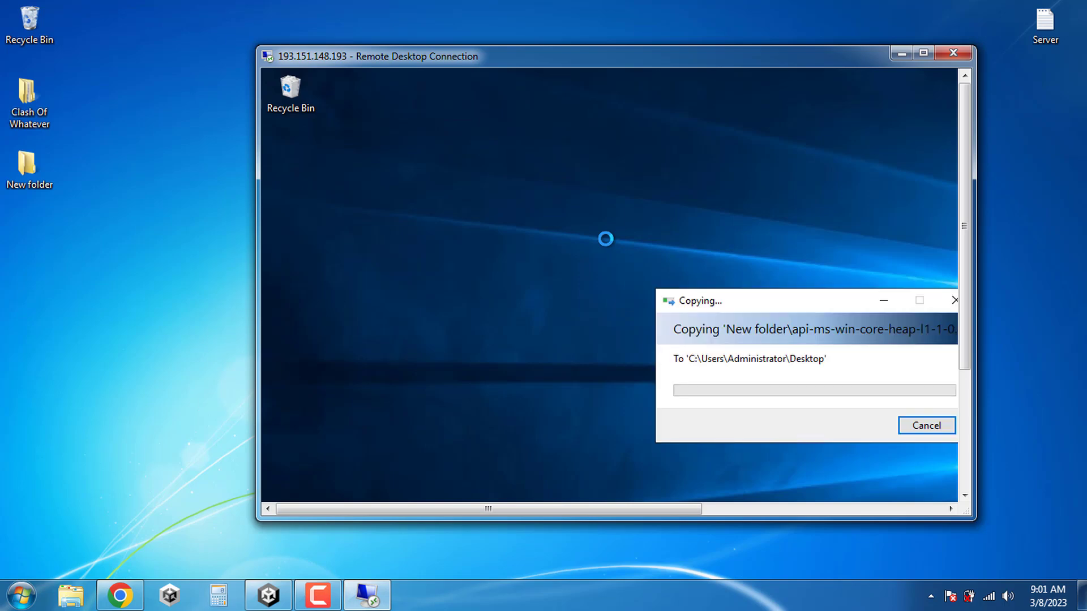
pyautogui.moveTo(837, 307); pyautogui.dragTo(625, 265)
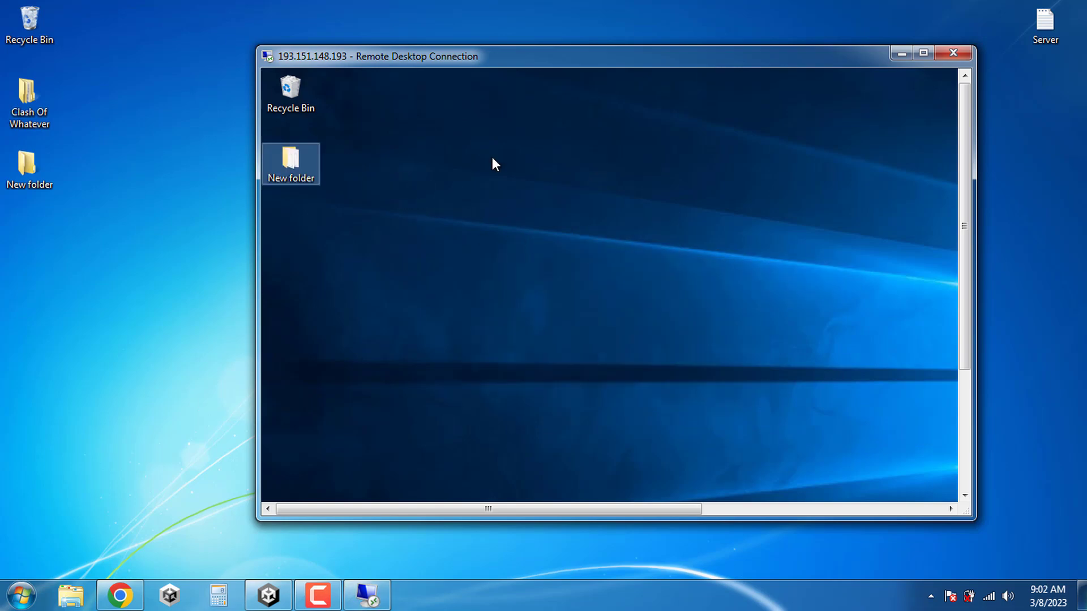
# - Show the remote session full screen and rename the copied folder on its desktop as Clash Server
pyautogui.click(925, 53)
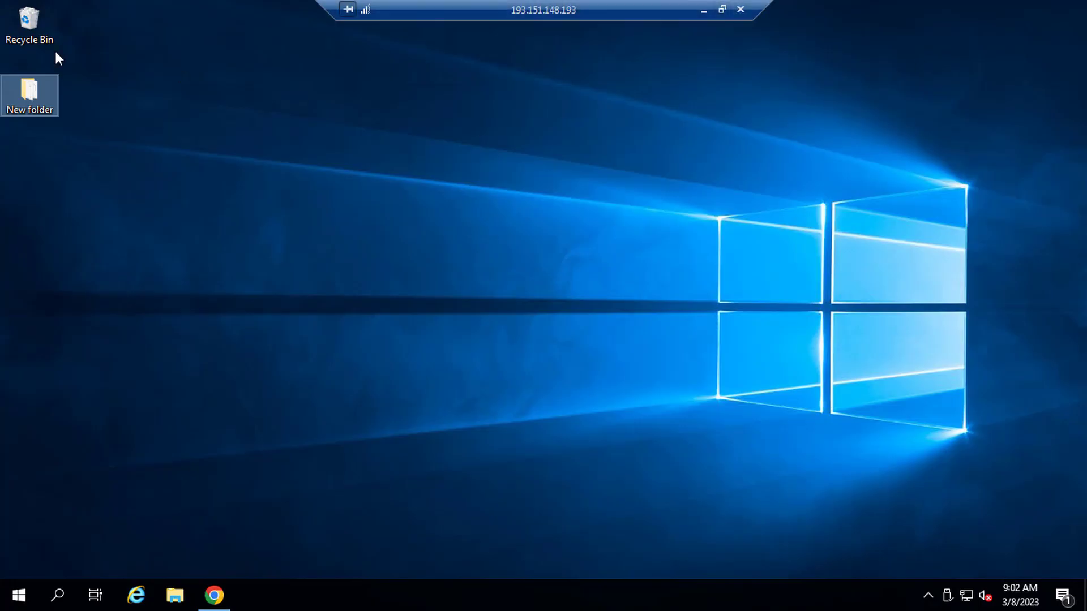
pyautogui.rightClick(42, 108)
pyautogui.click(113, 352)
pyautogui.write('Clash Ser')
pyautogui.write('ver')
pyautogui.press('Return')
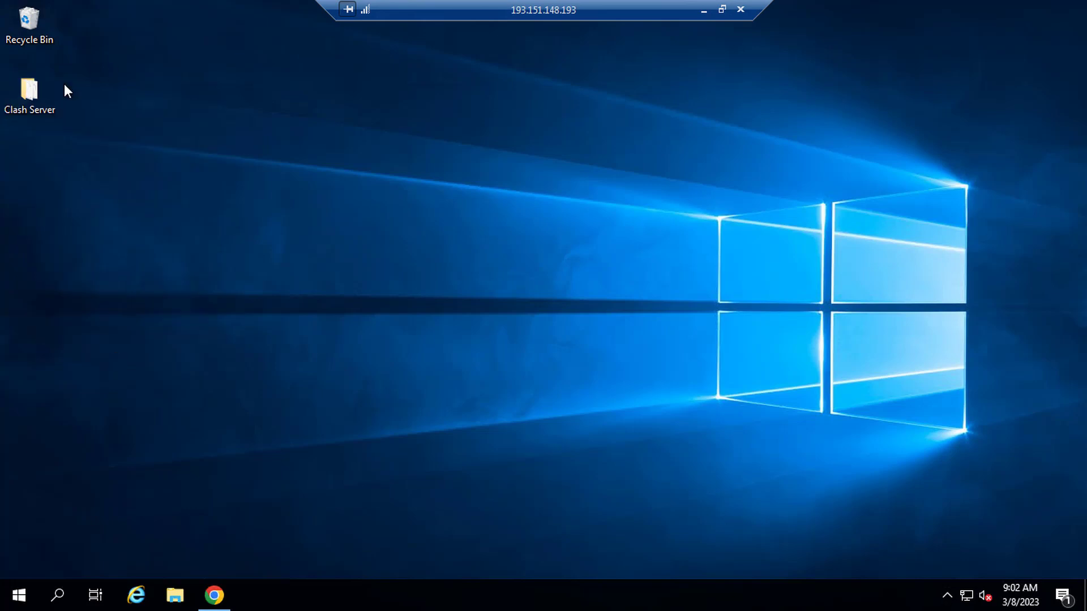
pyautogui.click(173, 151)
# - Check the database list in phpMyAdmin on the remote server, and minimize the remote session
pyautogui.click(215, 593)
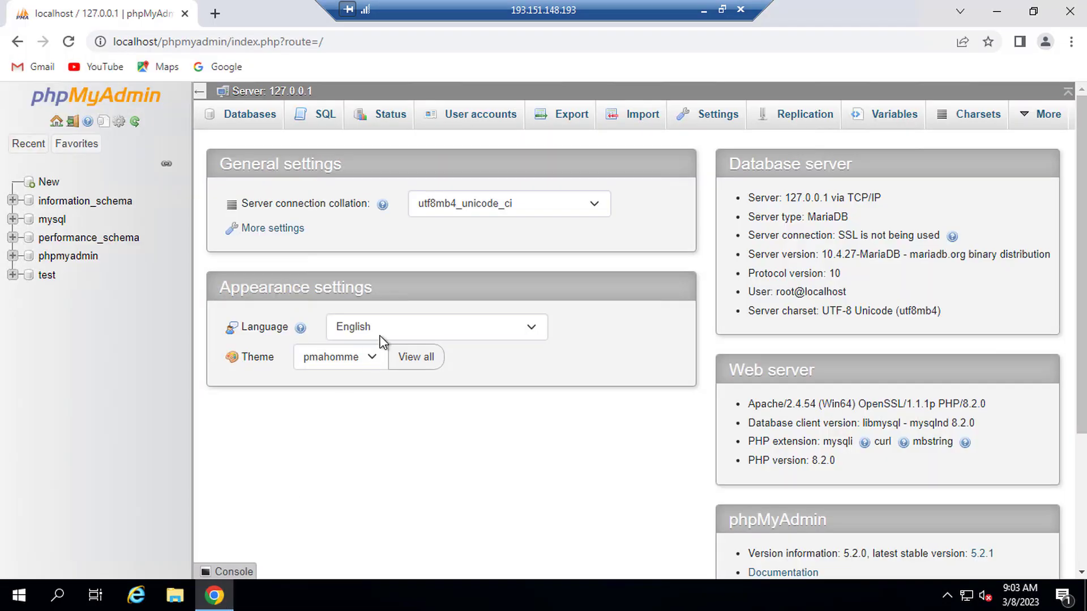
pyautogui.click(1034, 11)
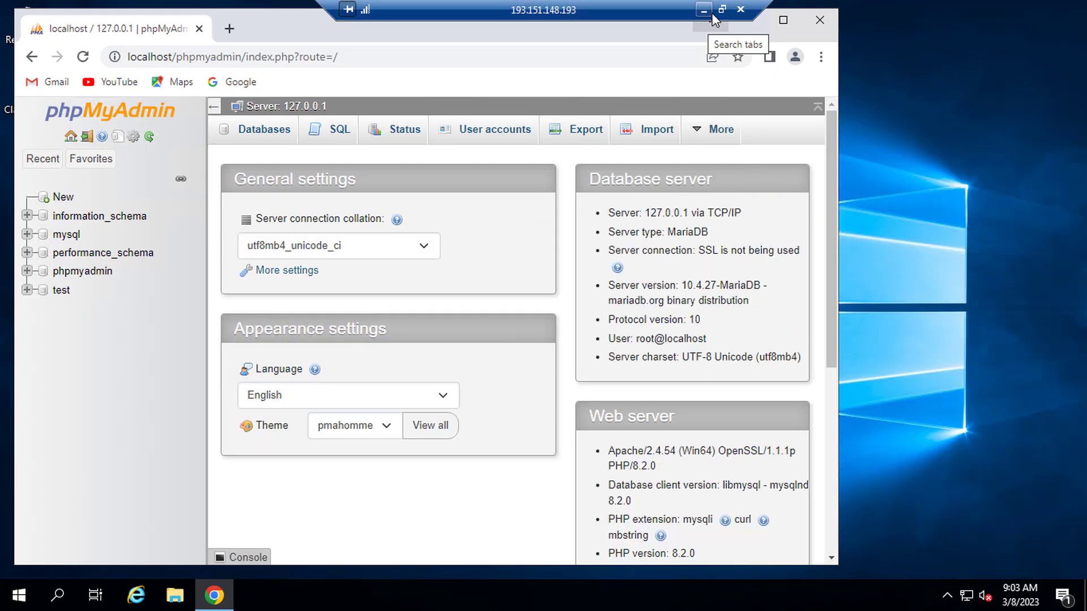
pyautogui.click(703, 11)
pyautogui.moveTo(202, 221); pyautogui.dragTo(275, 419)
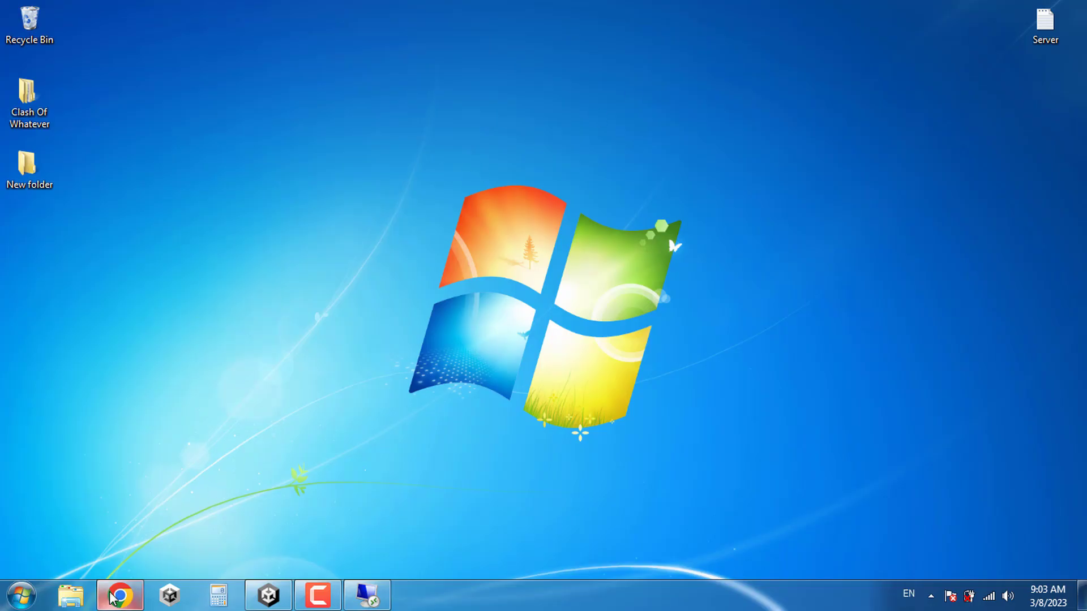
# - Open the clash_of_whatever database in the local computer's phpMyAdmin and look through its tables
pyautogui.click(120, 595)
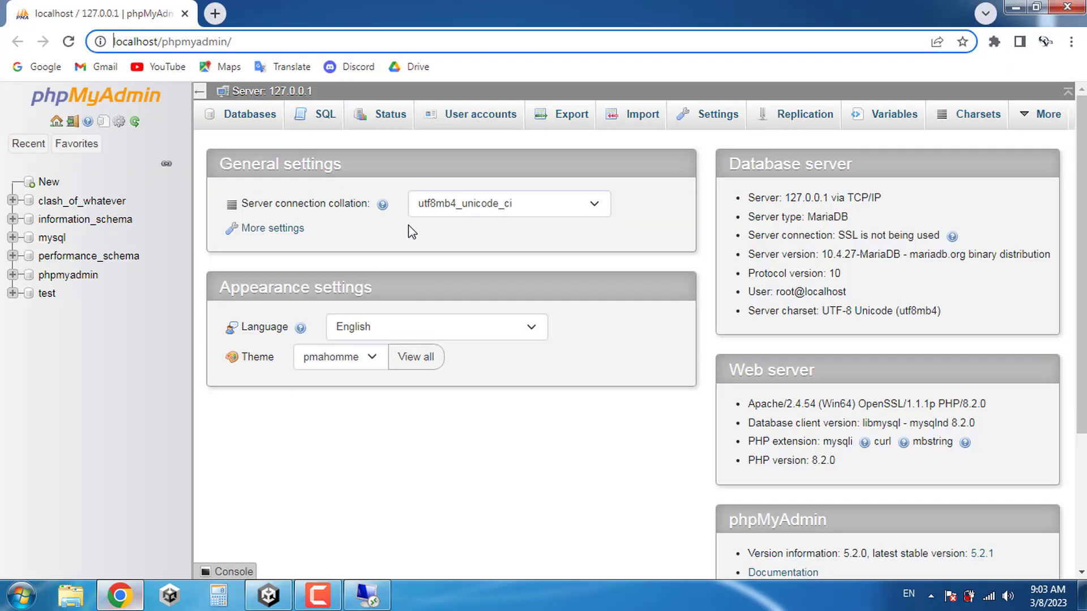
pyautogui.click(86, 206)
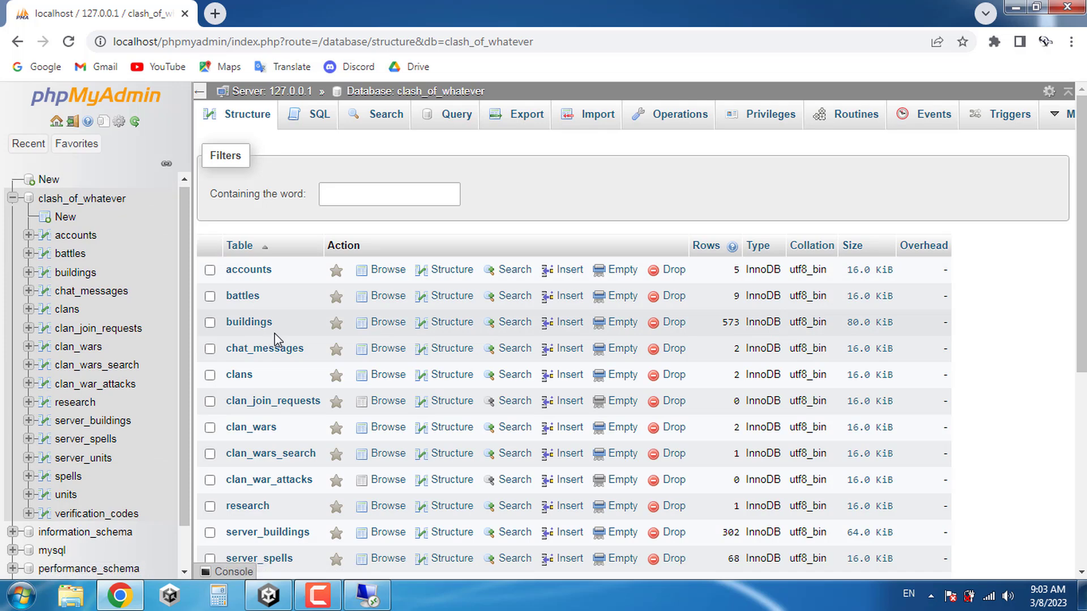
pyautogui.scroll(-1, 277, 333)
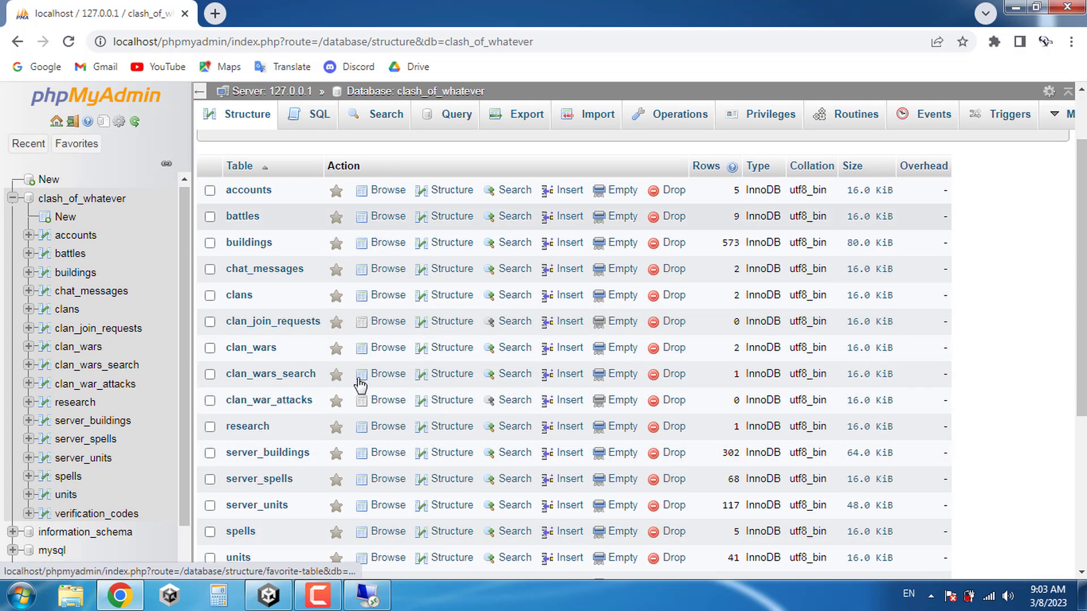
# - Export the local clash_of_whatever database using the Quick method in SQL format
pyautogui.scroll(1, 317, 296)
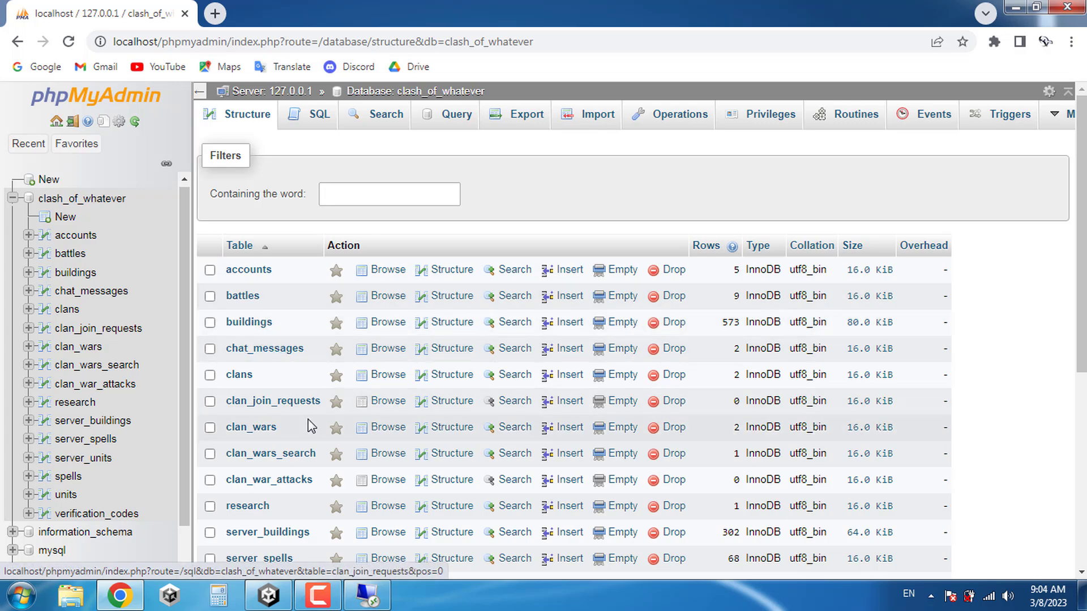
pyautogui.scroll(-3, 309, 243)
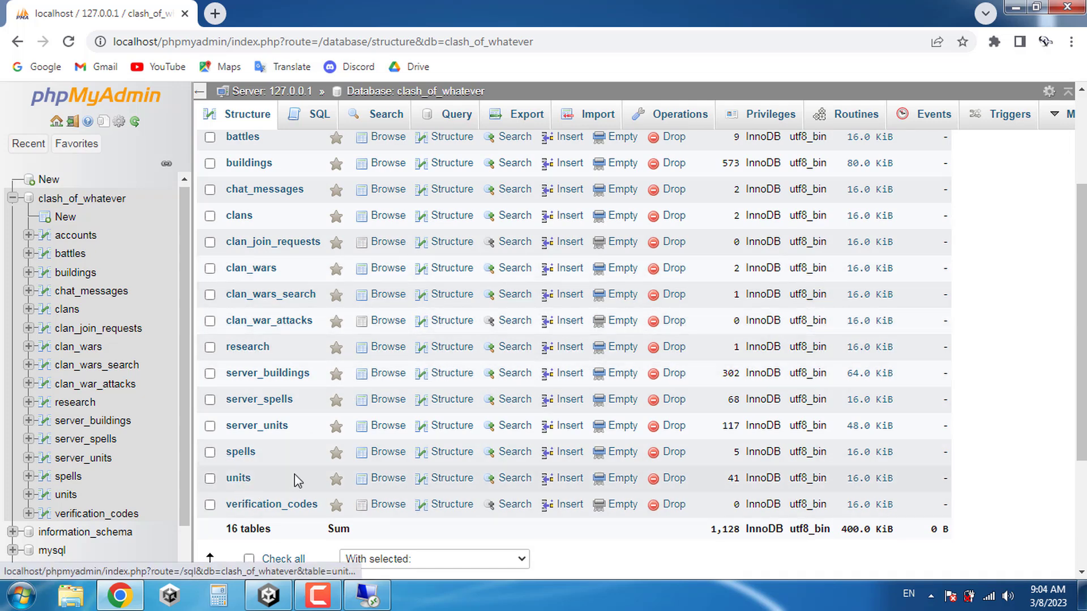
pyautogui.scroll(1, 369, 368)
pyautogui.scroll(-3, 283, 507)
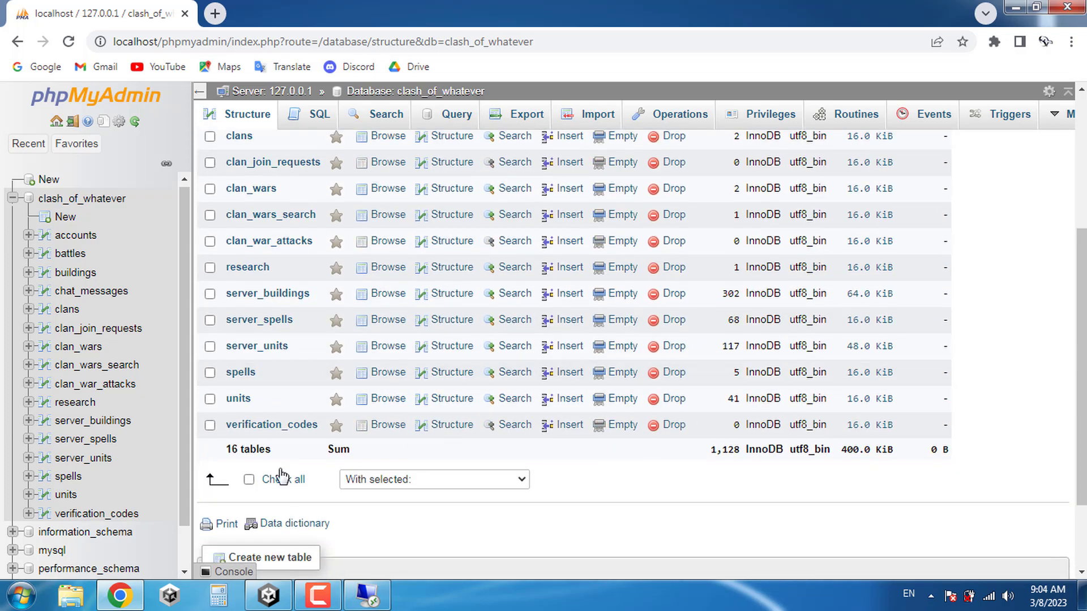
pyautogui.scroll(5, 340, 464)
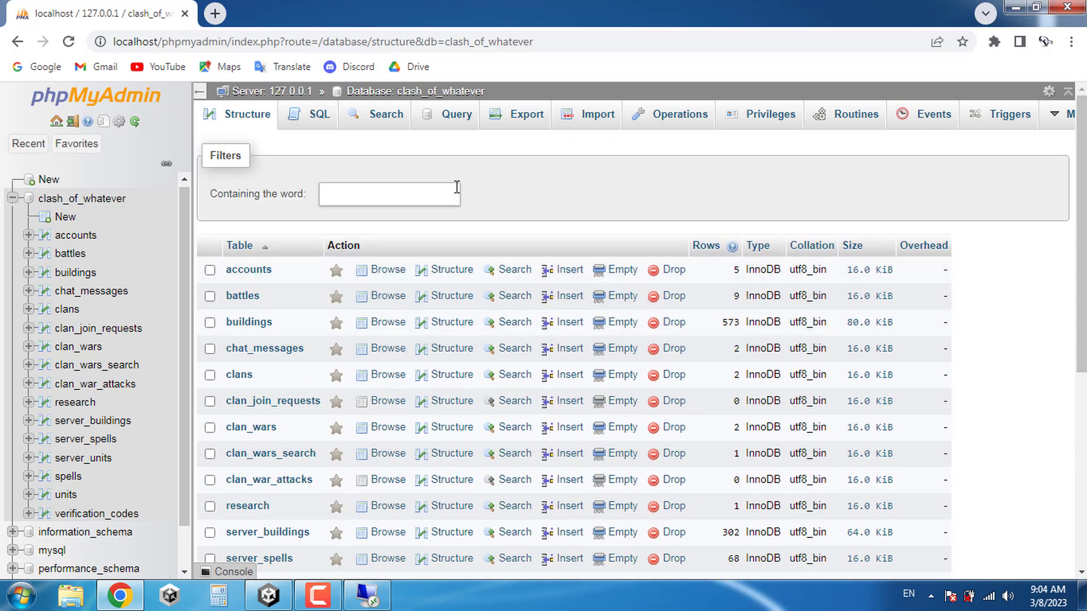
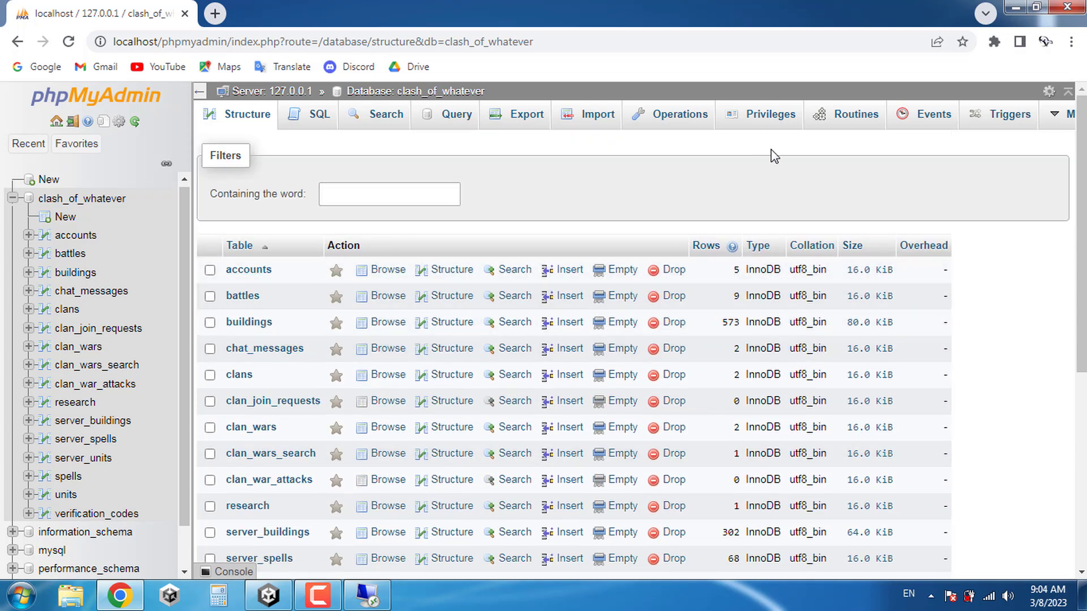
pyautogui.click(526, 122)
pyautogui.click(225, 545)
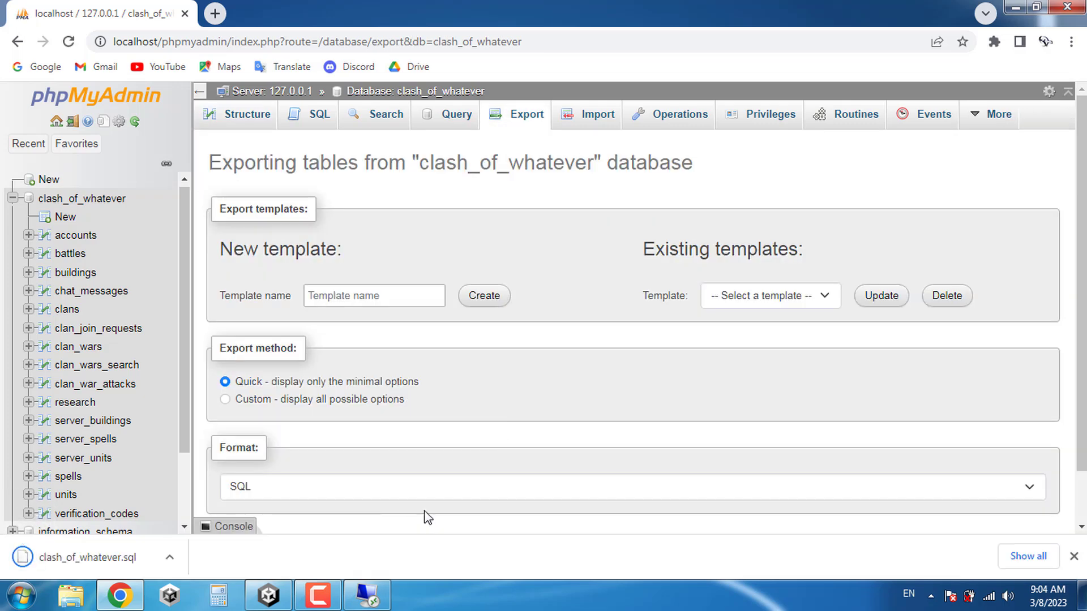
# - Show the downloaded clash_of_whatever.sql file in its folder and copy it
pyautogui.click(1028, 556)
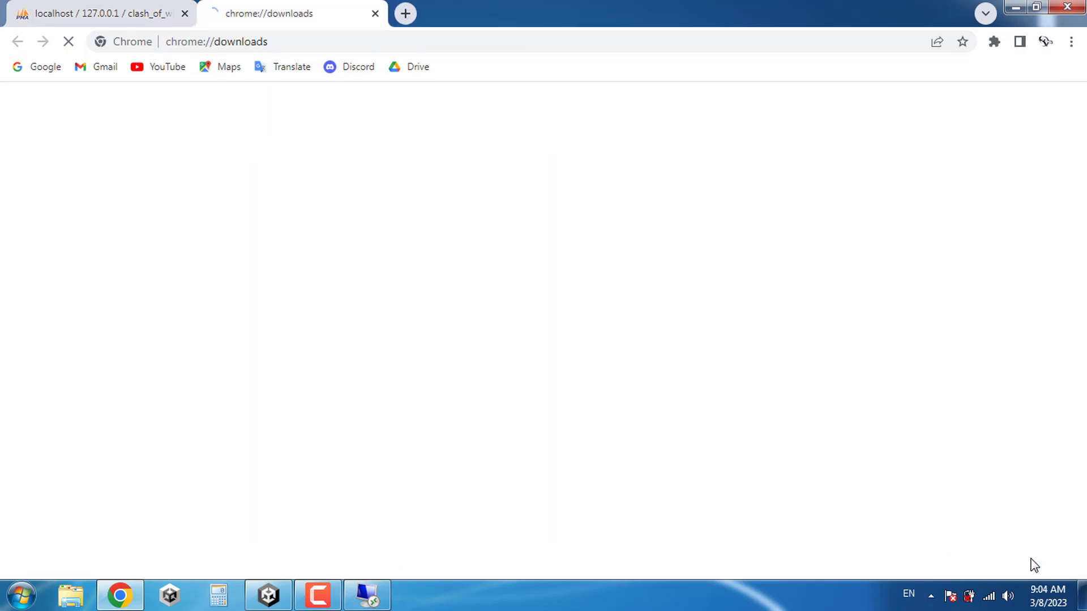
pyautogui.click(389, 259)
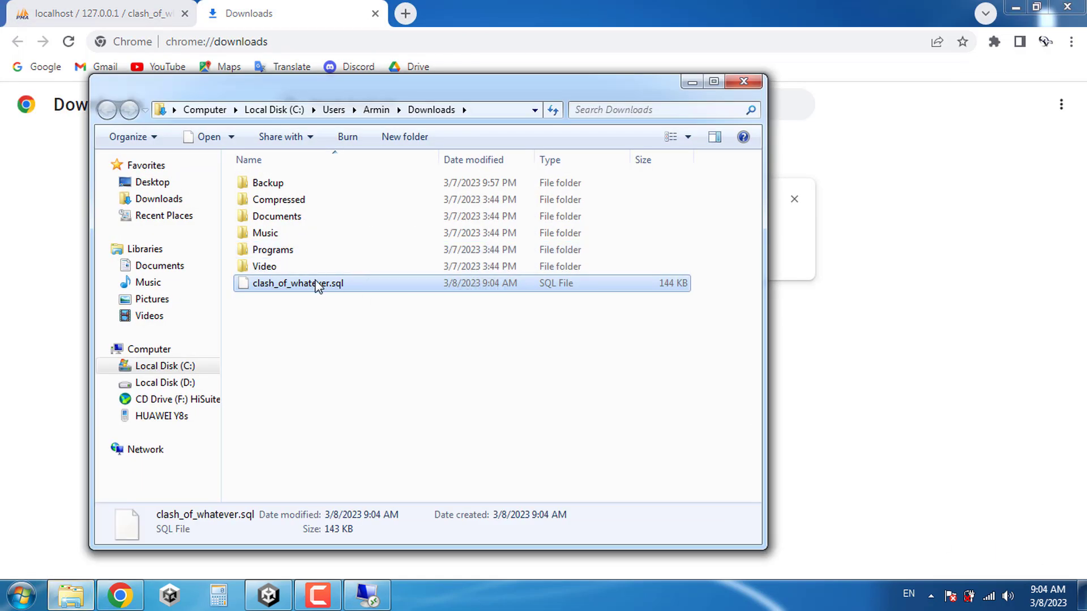
pyautogui.rightClick(303, 289)
pyautogui.click(369, 487)
# - Switch to the remote session and paste the copied SQL file onto its desktop, placing it below the Clash Server folder
pyautogui.click(373, 593)
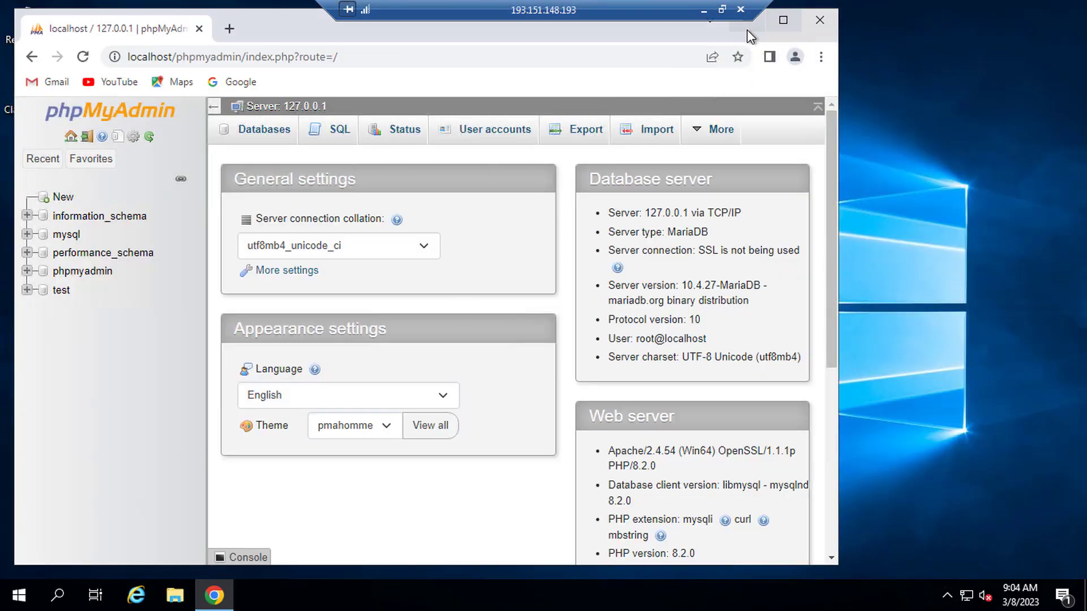
pyautogui.click(783, 20)
pyautogui.click(983, 9)
pyautogui.rightClick(302, 222)
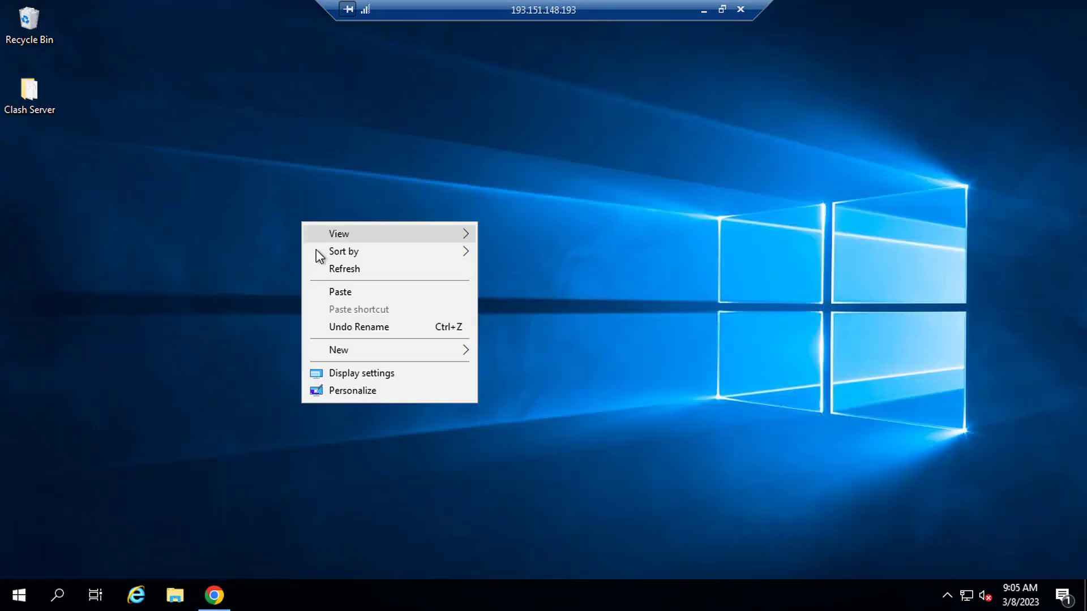
pyautogui.click(339, 293)
pyautogui.moveTo(314, 238); pyautogui.dragTo(34, 164)
# - Create a database named clash_of_whatever with the utf8_bin collation in the remote server's phpMyAdmin
pyautogui.click(214, 595)
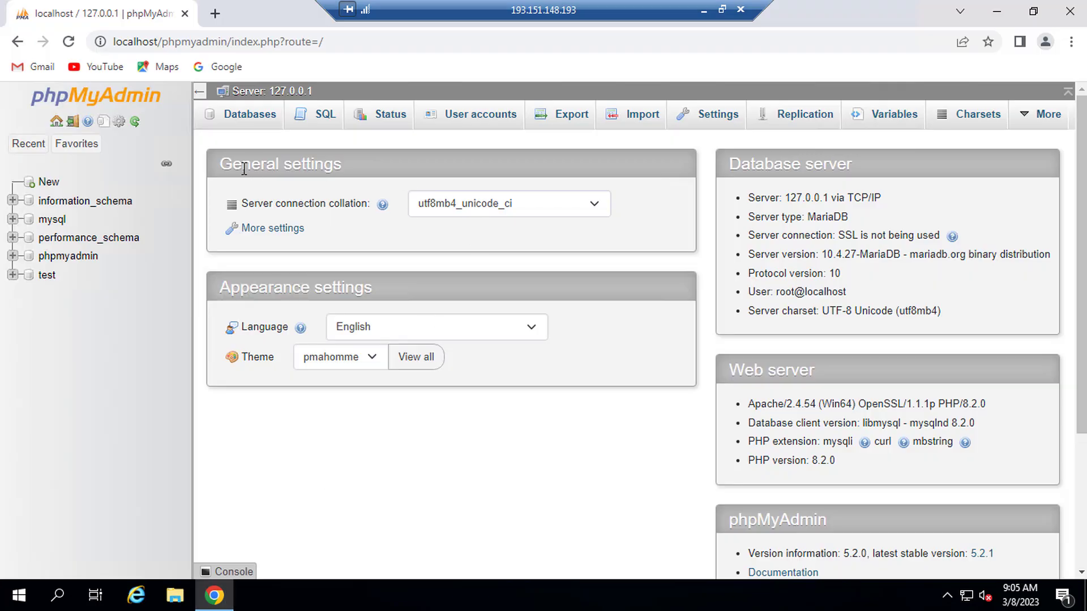
pyautogui.click(251, 116)
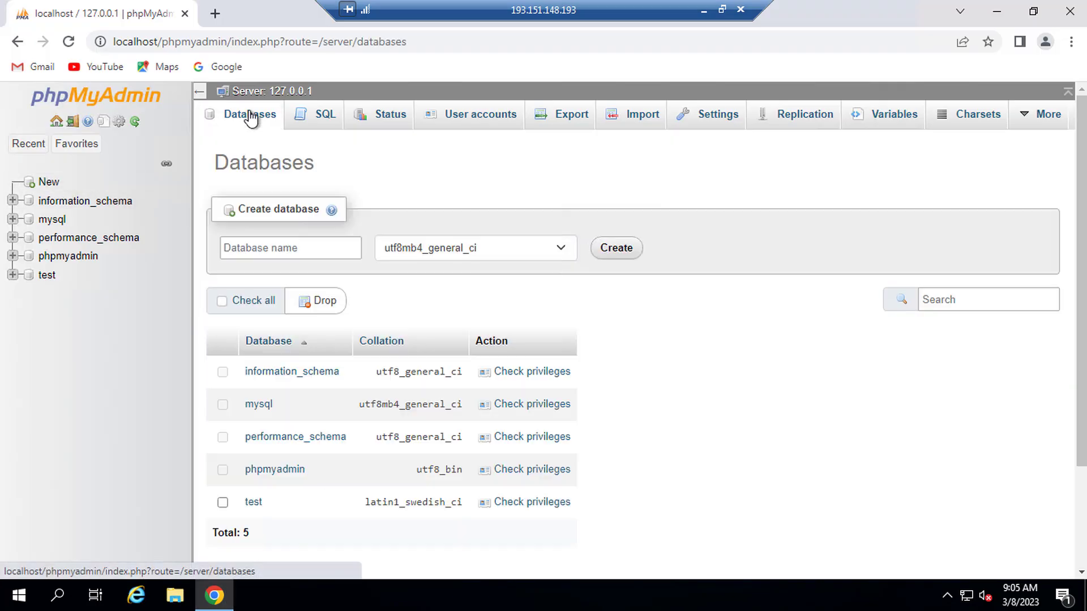
pyautogui.click(287, 249)
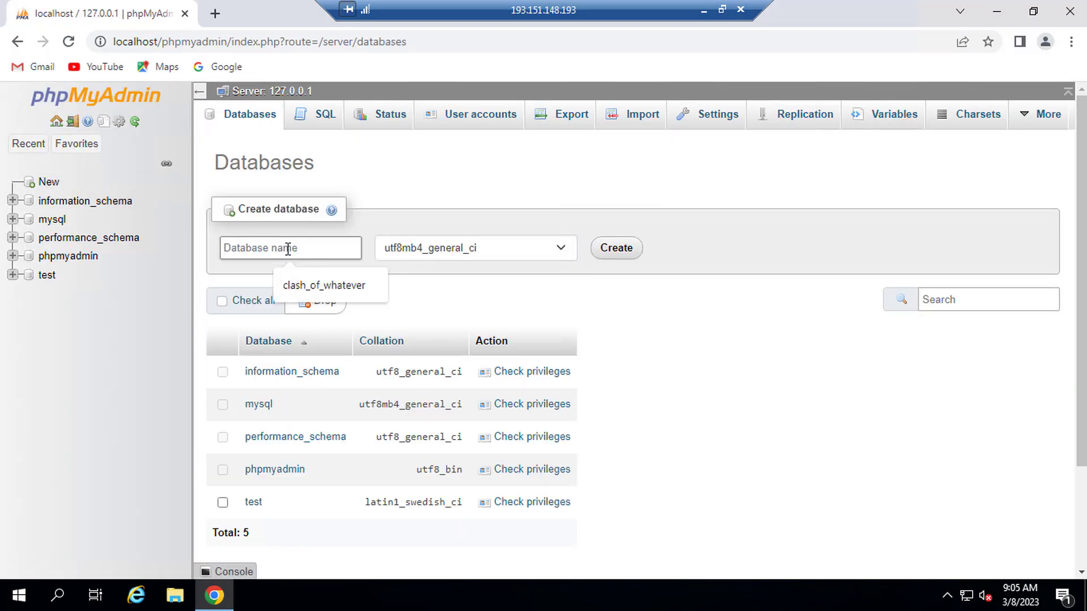
pyautogui.click(317, 284)
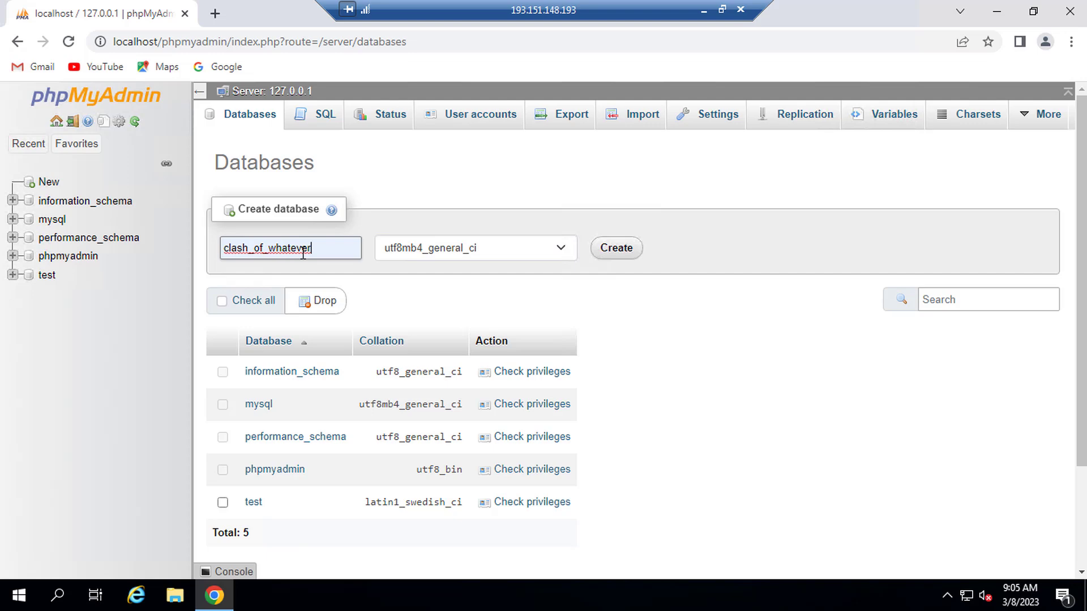
pyautogui.click(534, 252)
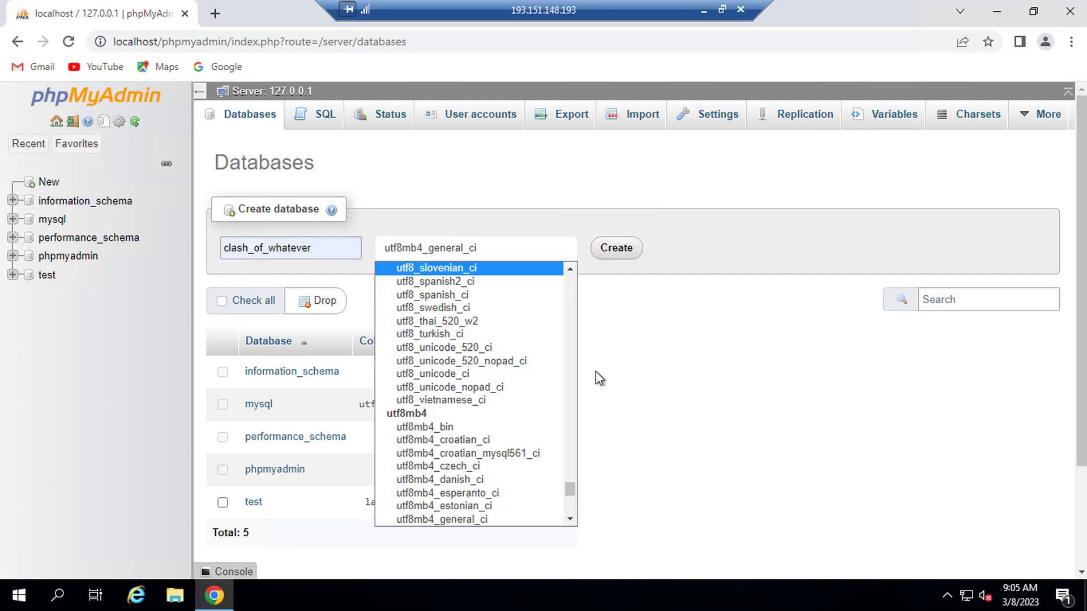
pyautogui.moveTo(574, 488); pyautogui.dragTo(573, 469)
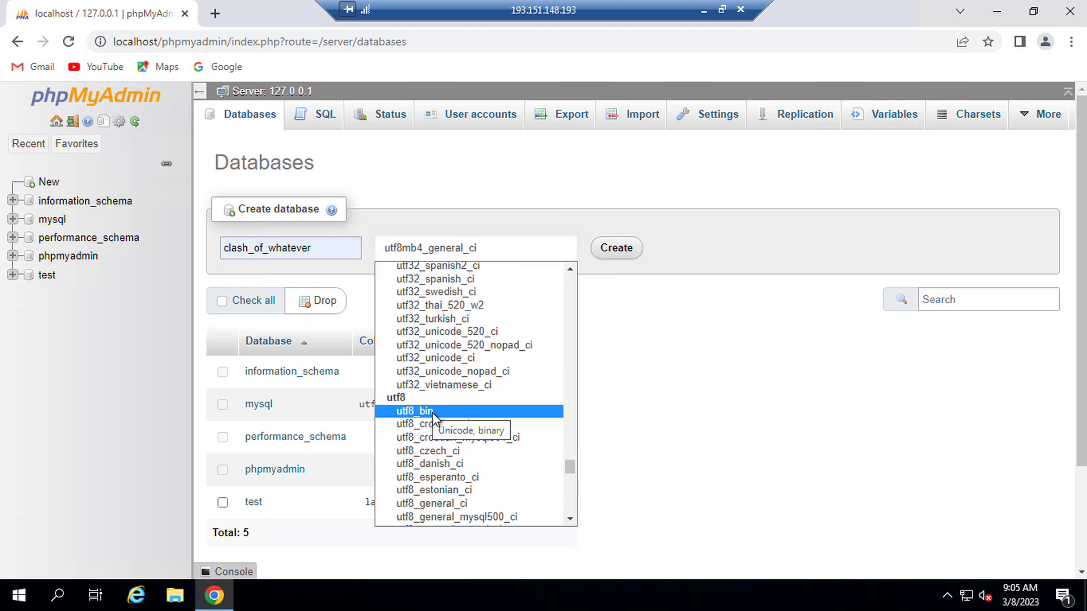
pyautogui.click(433, 412)
pyautogui.click(618, 252)
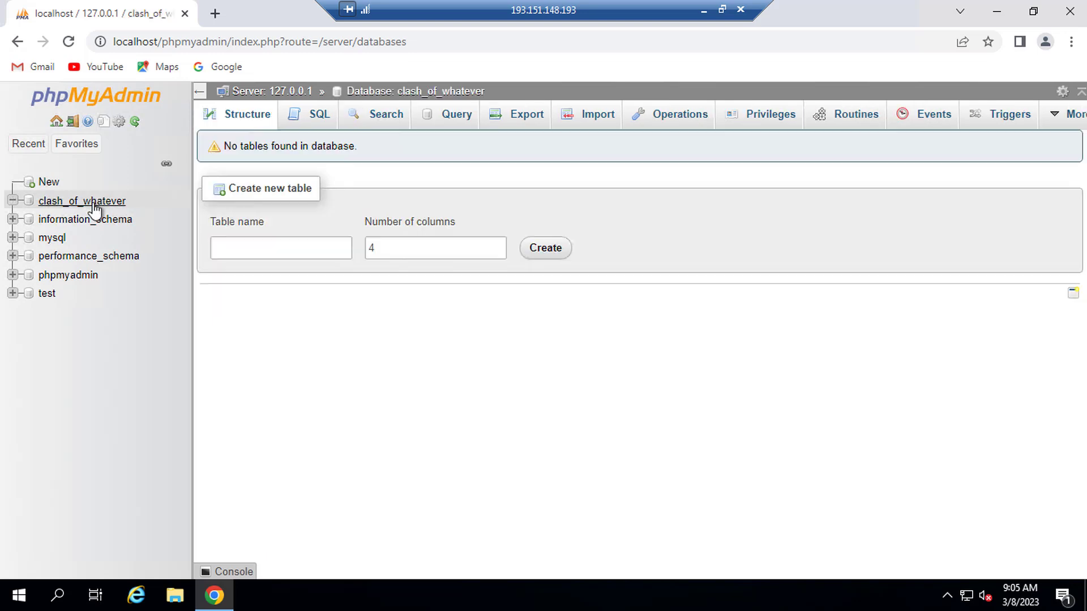
# - Import clash_of_whatever.sql from the desktop into the new clash_of_whatever database and open its table list
pyautogui.click(91, 205)
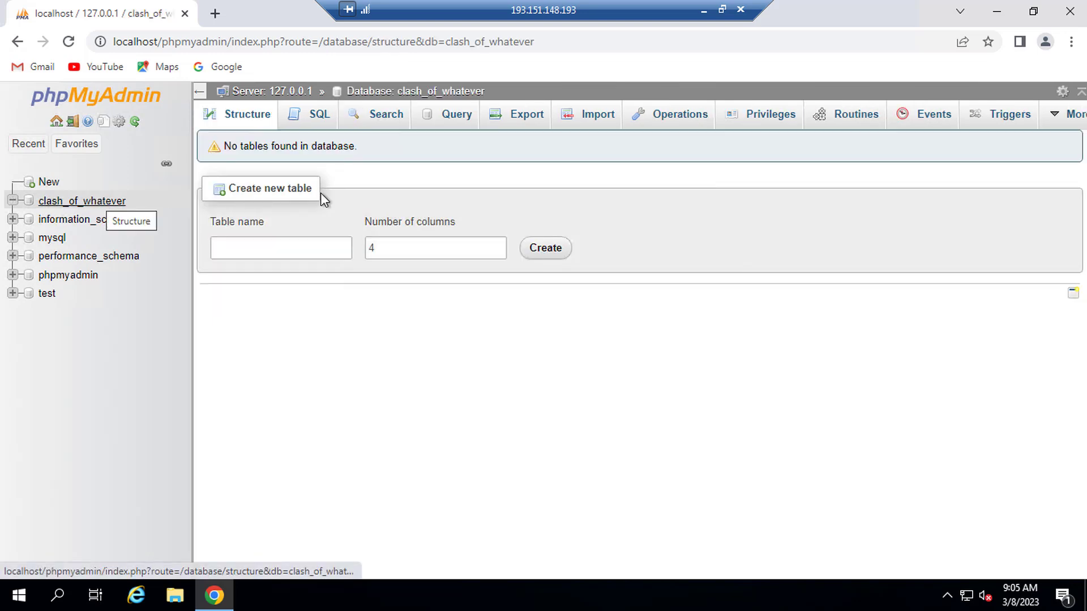
pyautogui.click(587, 120)
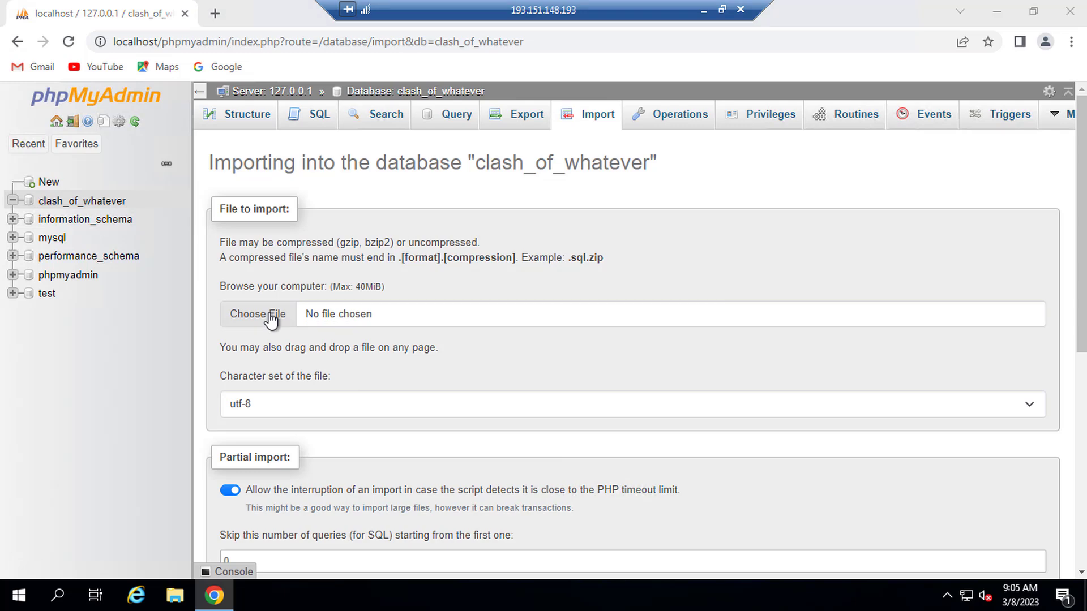
pyautogui.click(242, 315)
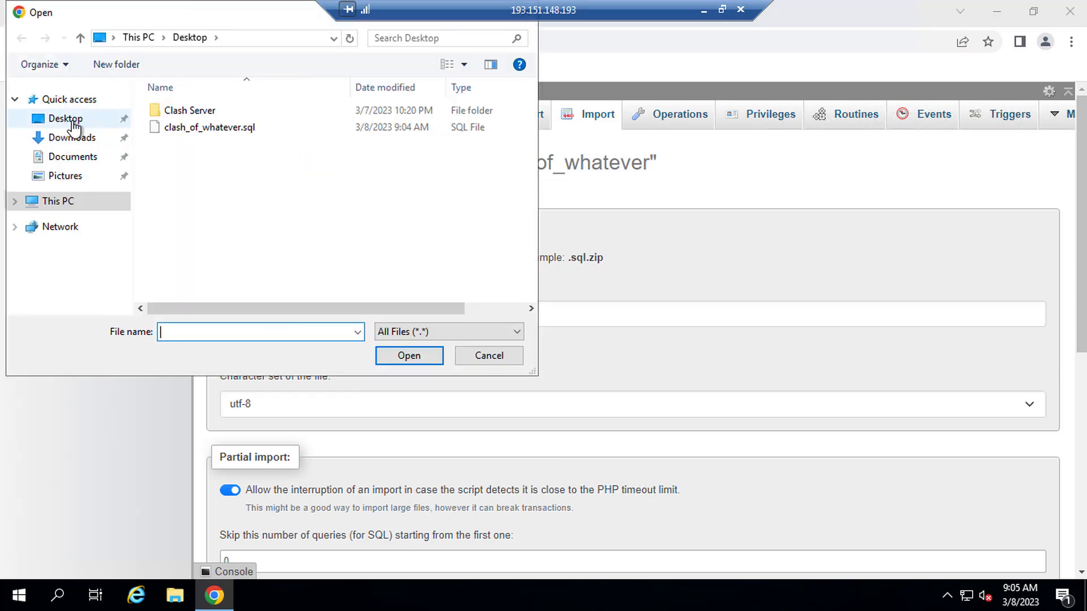
pyautogui.doubleClick(204, 127)
pyautogui.scroll(-7, 658, 293)
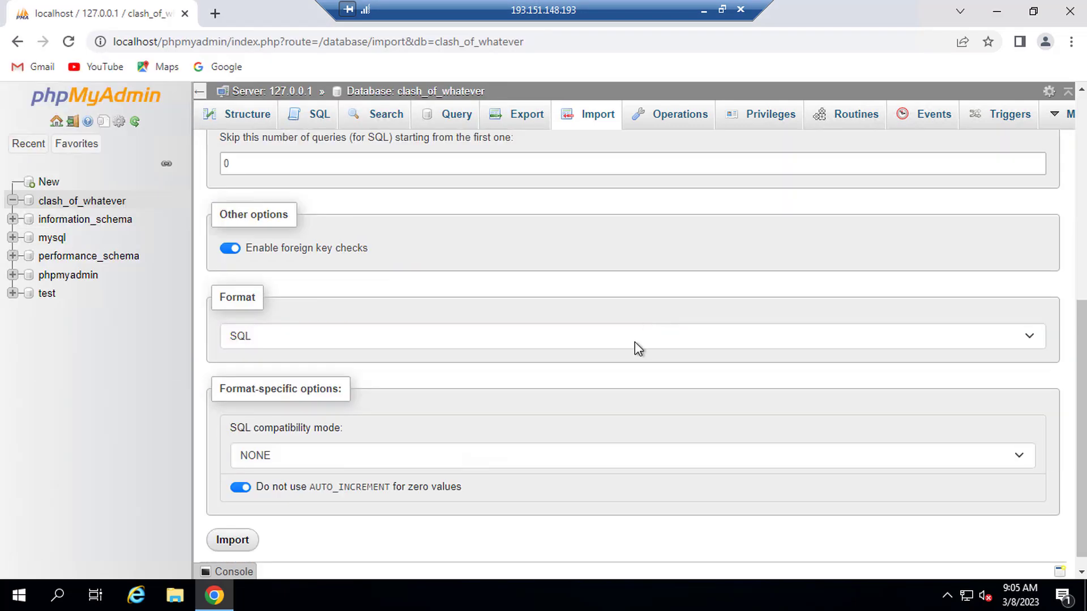
pyautogui.click(236, 537)
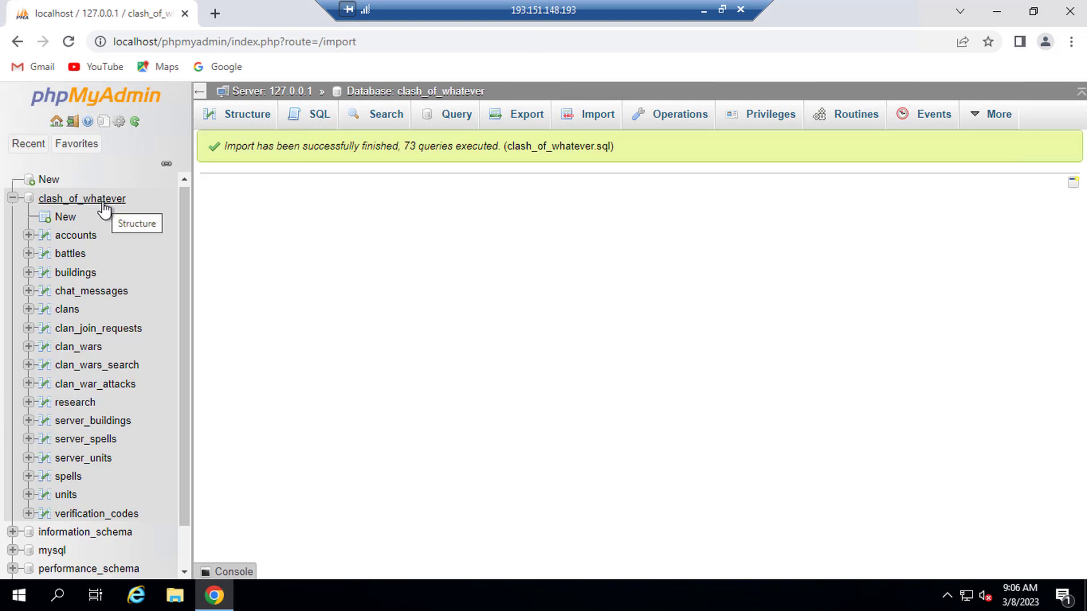
pyautogui.click(103, 204)
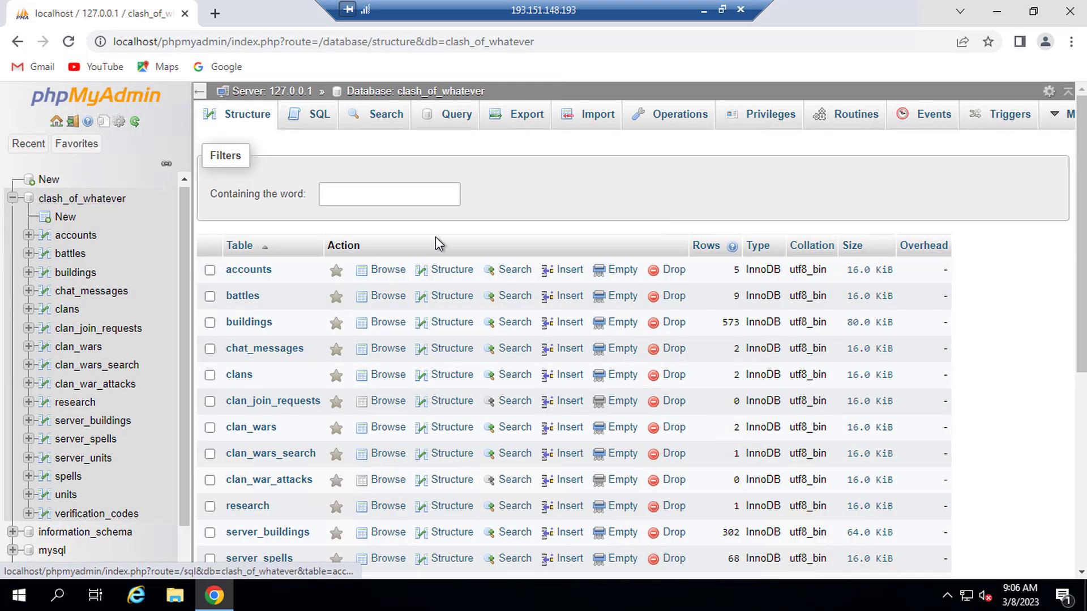
# - Close the browser and move the clash_of_whatever.sql file from the remote desktop to the Recycle Bin
pyautogui.click(1069, 11)
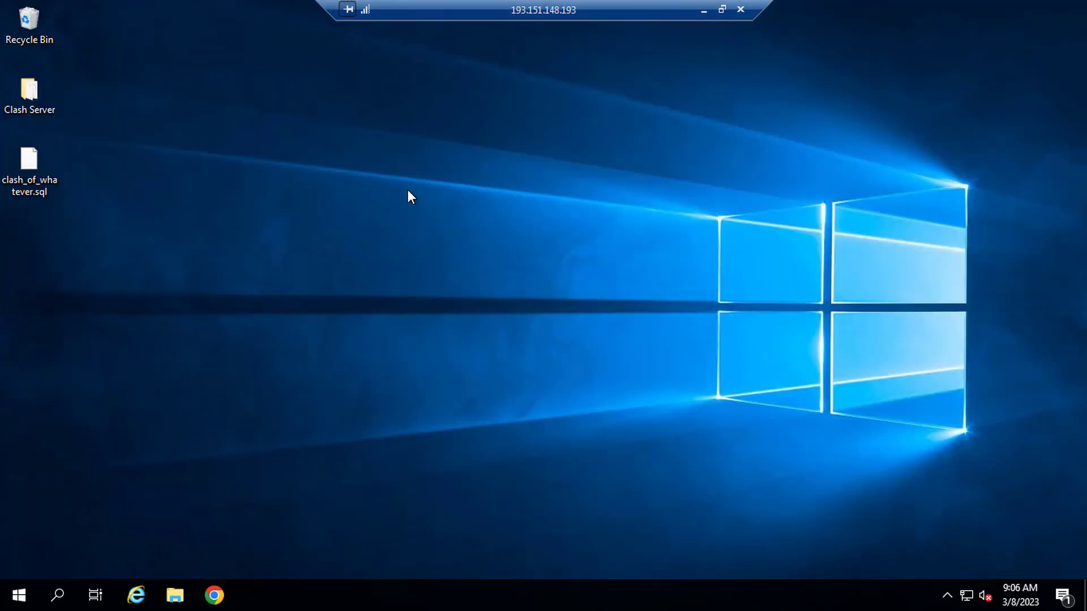
pyautogui.moveTo(54, 179); pyautogui.dragTo(44, 18)
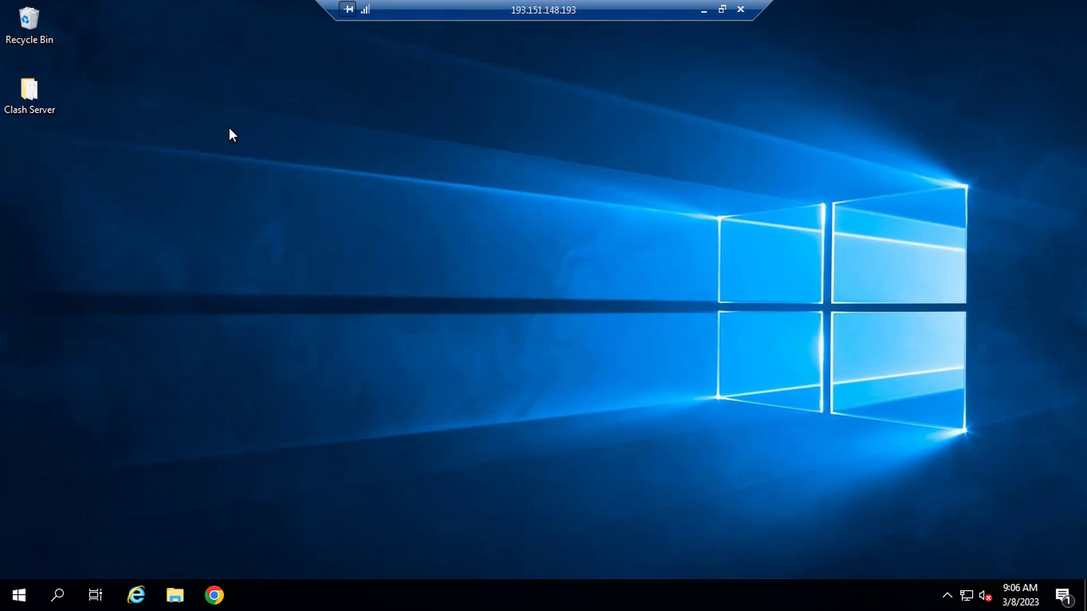
# - Look into the Clash Server folder on the remote desktop, close it, and refresh the desktop
pyautogui.doubleClick(26, 111)
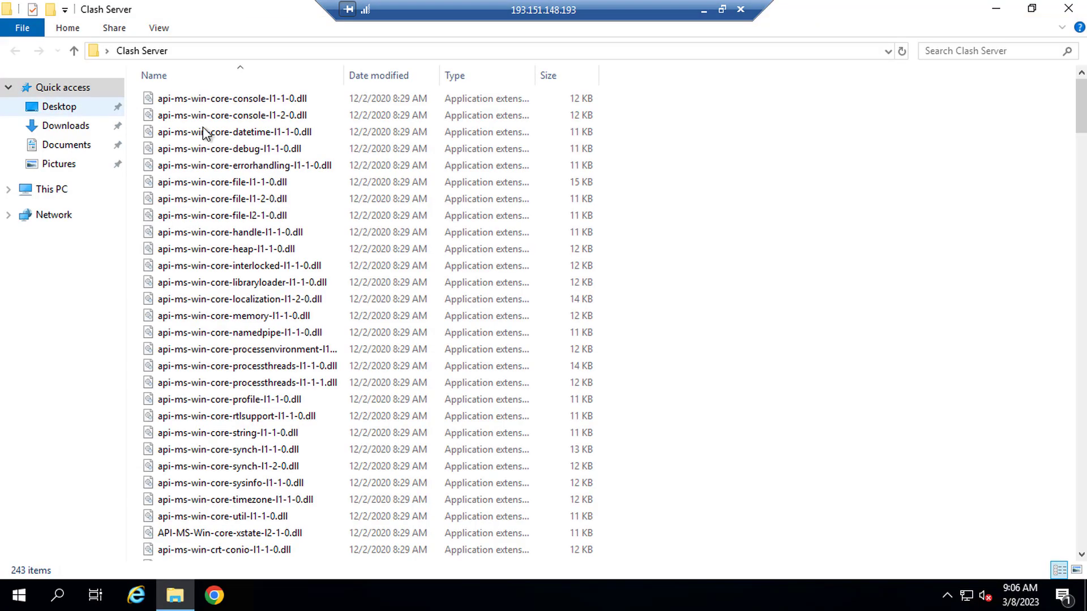
pyautogui.click(1069, 8)
pyautogui.rightClick(254, 171)
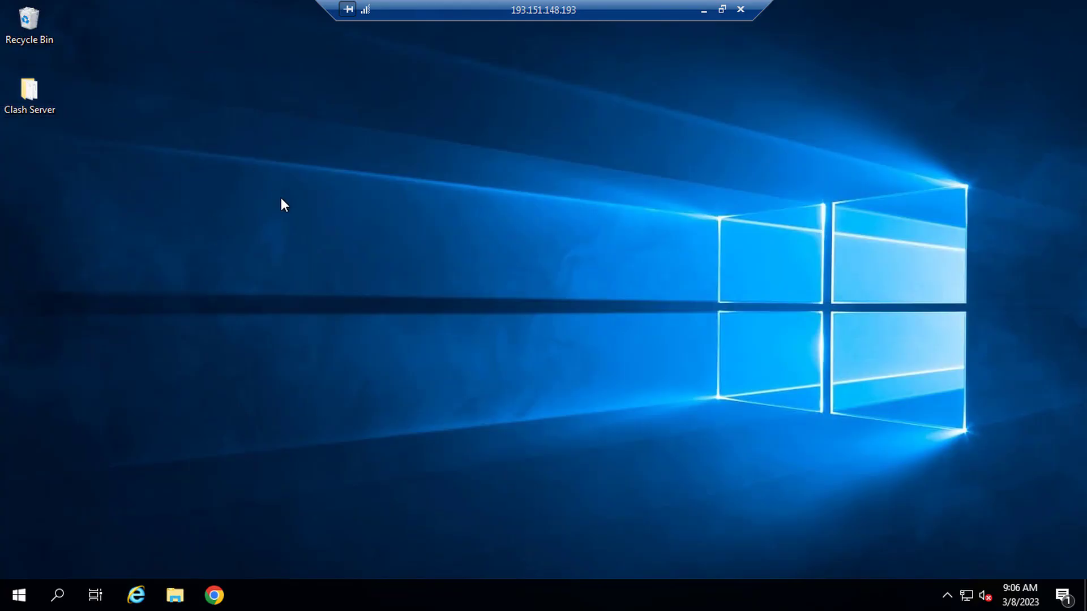
pyautogui.click(320, 218)
# - Search the remote server for "allow app" and open the Windows Firewall settings for allowed apps
pyautogui.click(57, 595)
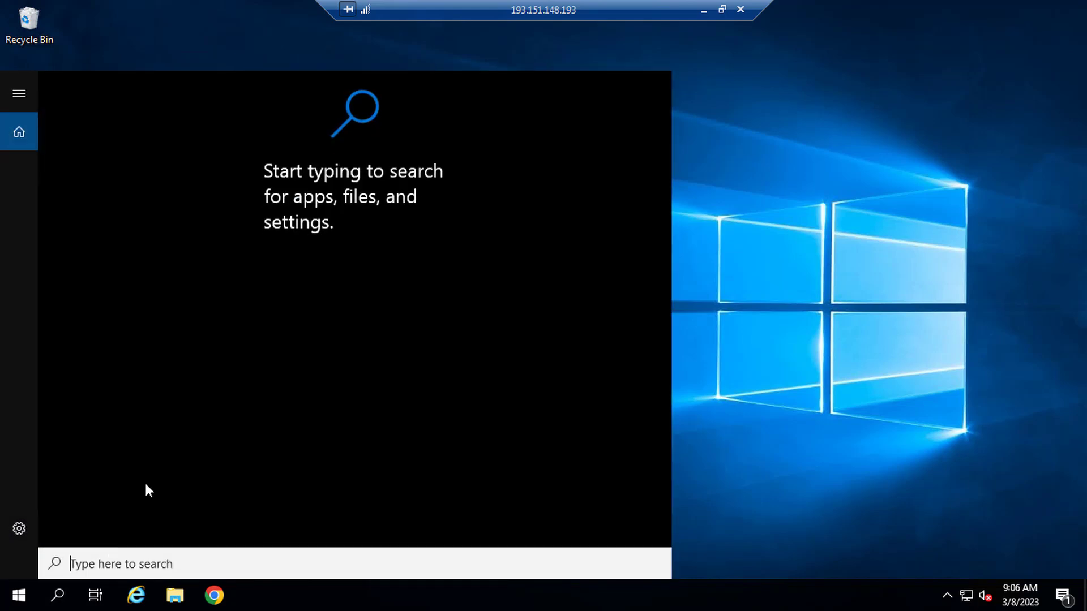
pyautogui.write('allow app')
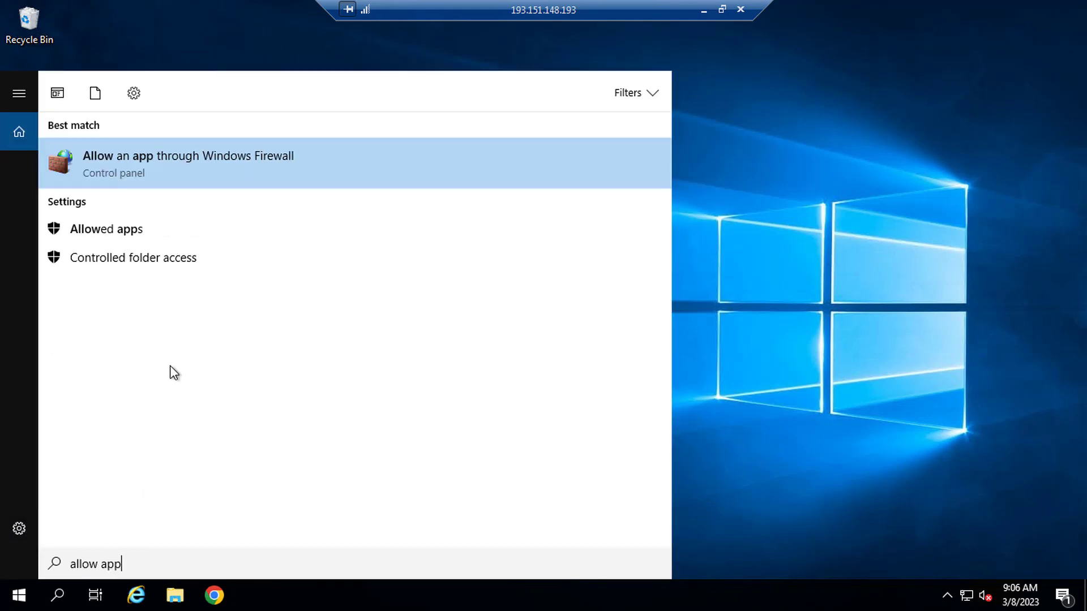
pyautogui.click(140, 164)
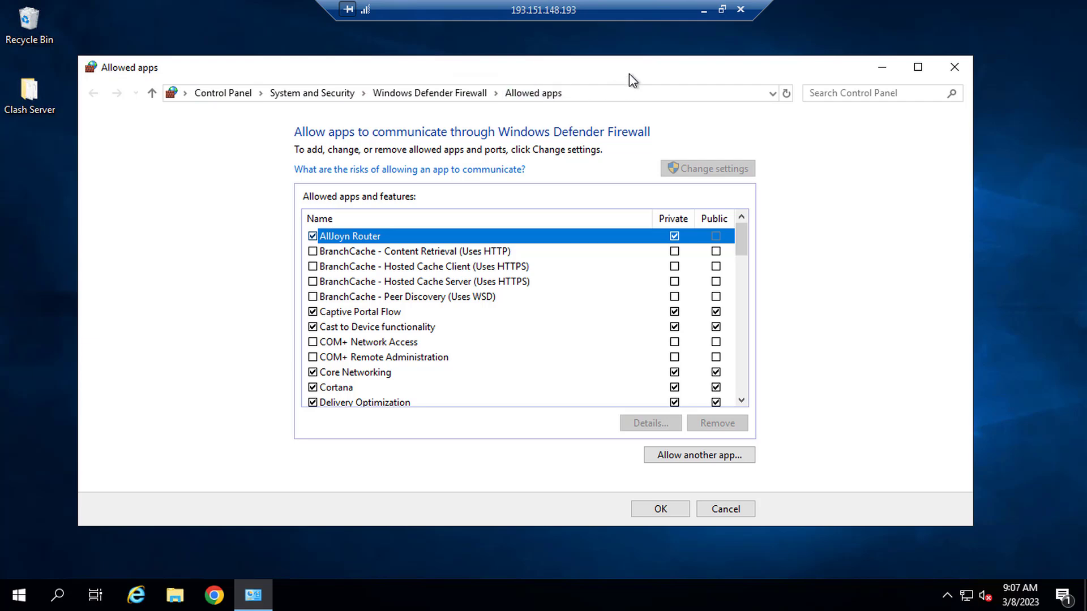
pyautogui.moveTo(630, 67); pyautogui.dragTo(657, 51)
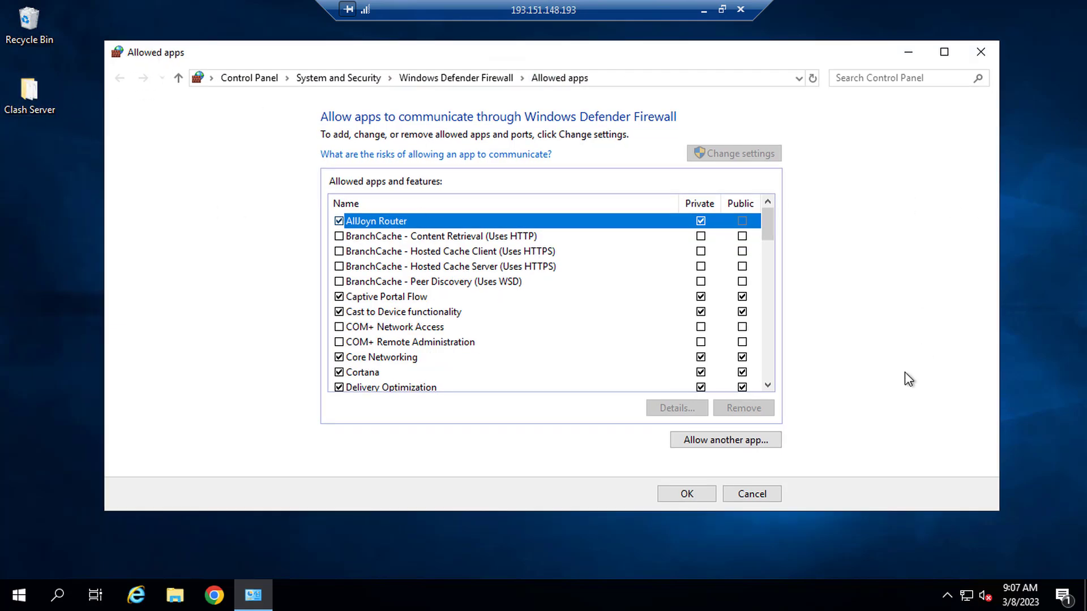
# - Add Realtime Networking Server.exe from the desktop's Clash Server folder to the apps allowed through the firewall
pyautogui.click(736, 442)
pyautogui.click(662, 364)
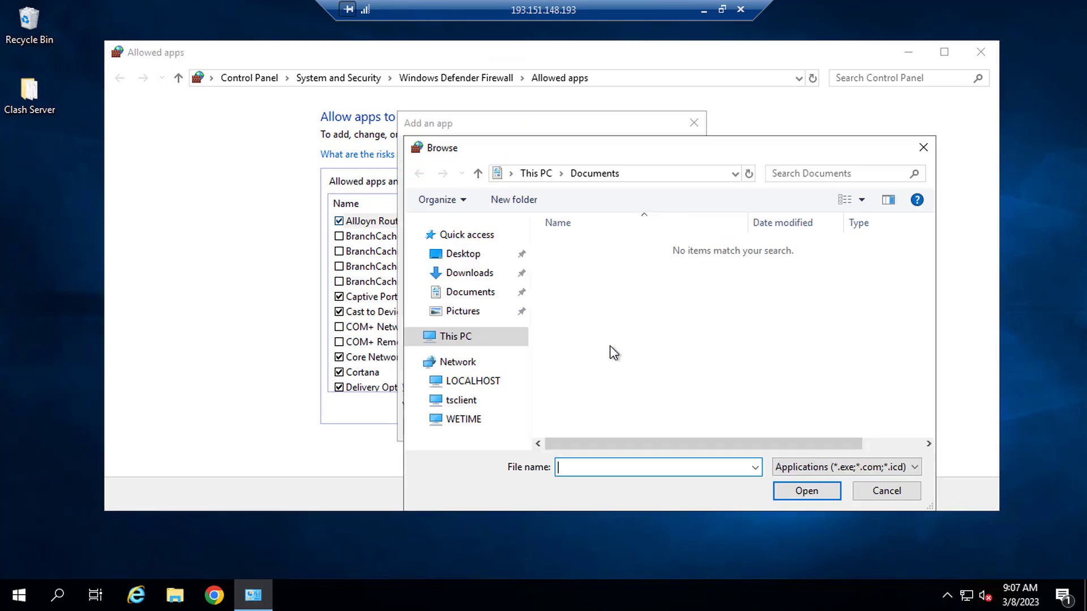
pyautogui.click(464, 256)
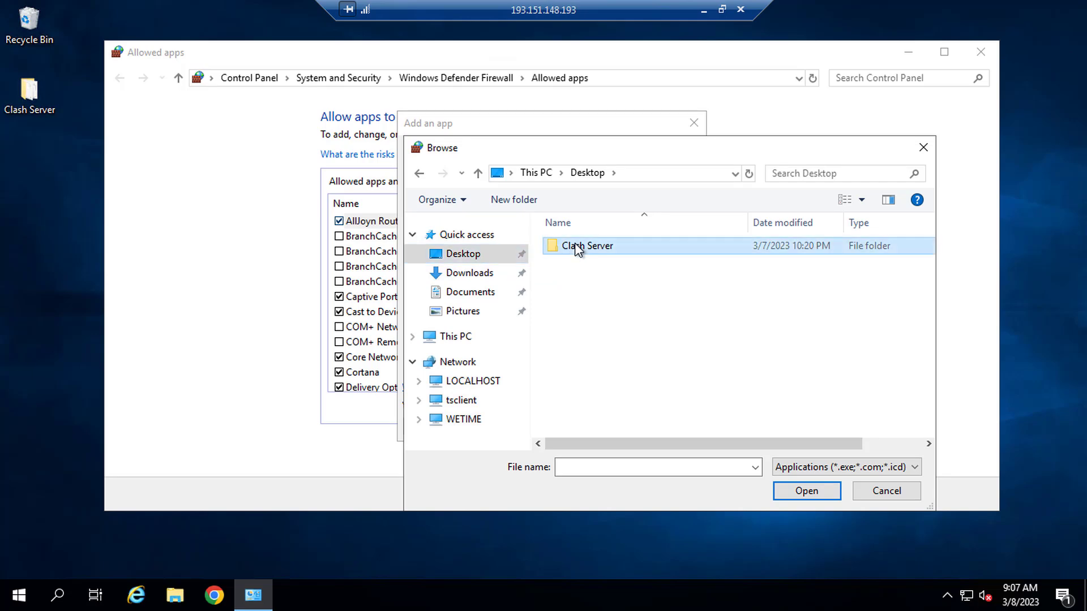
pyautogui.doubleClick(577, 248)
pyautogui.click(588, 265)
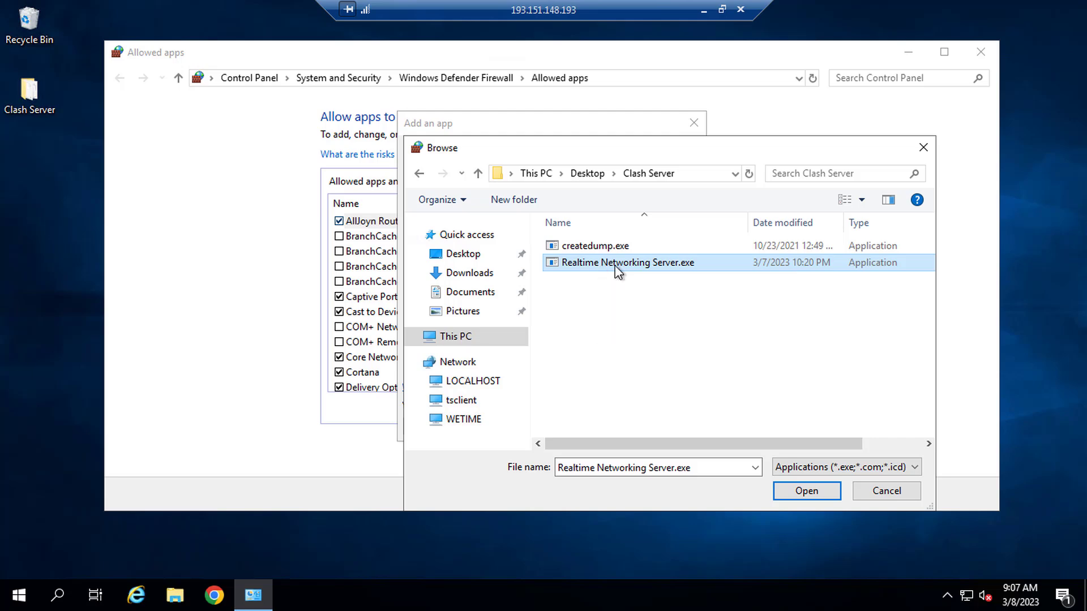
pyautogui.doubleClick(614, 267)
pyautogui.click(610, 426)
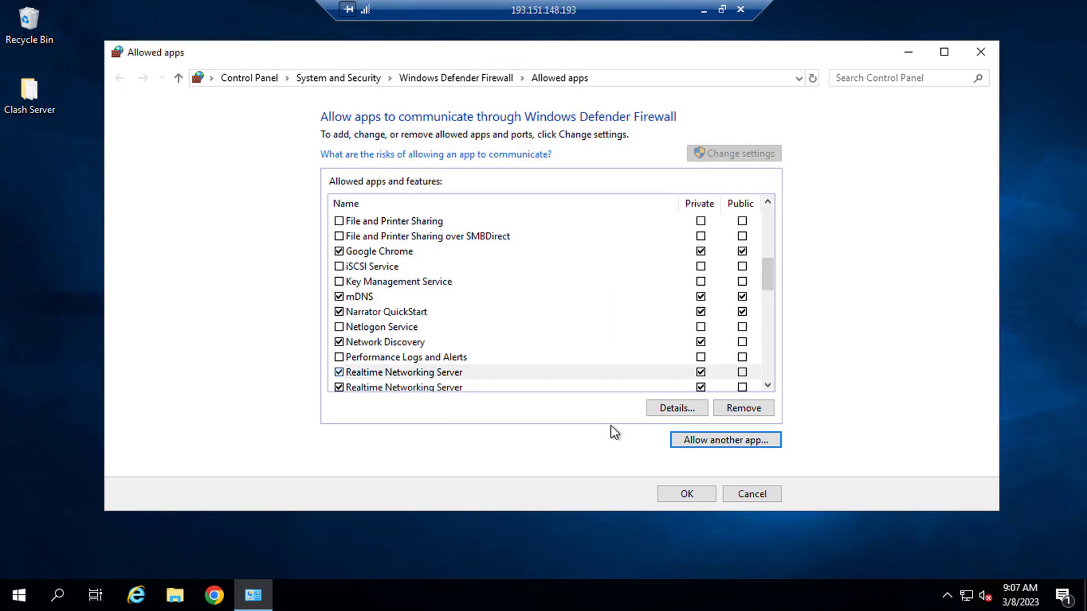
# - Confirm the allowed-apps change and run Realtime Networking Server.exe from the desktop's Clash Server folder, closing the folder once the server is started
pyautogui.click(686, 494)
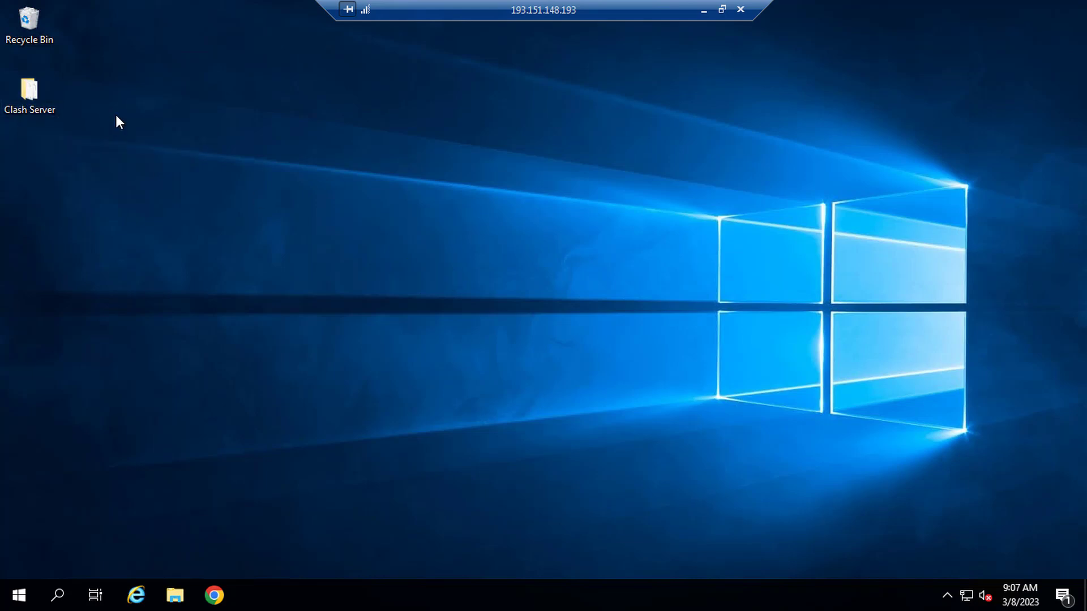
pyautogui.doubleClick(25, 107)
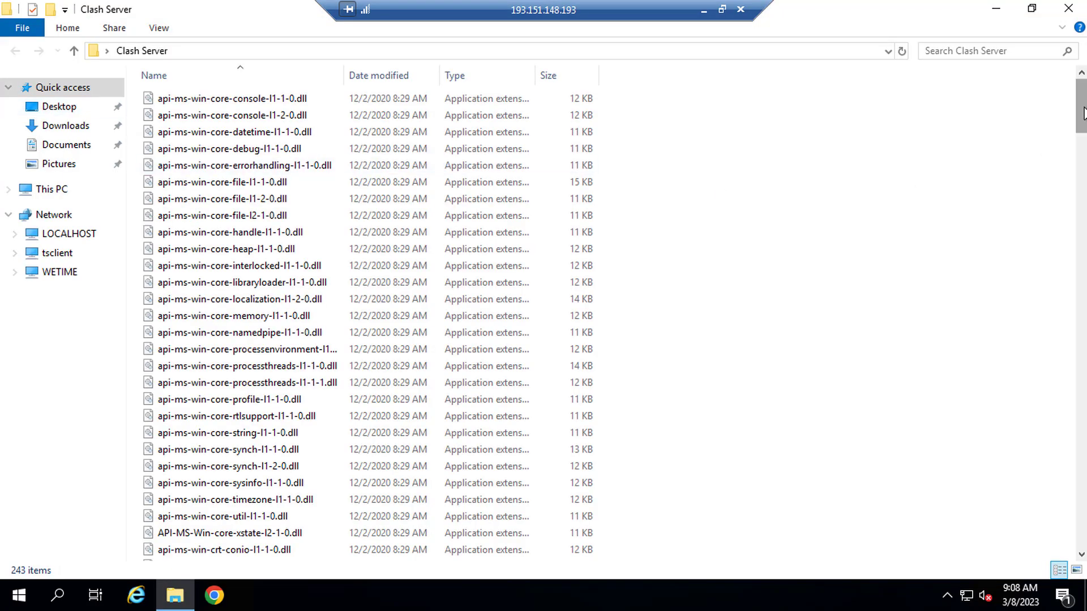
pyautogui.scroll(-20, 1082, 113)
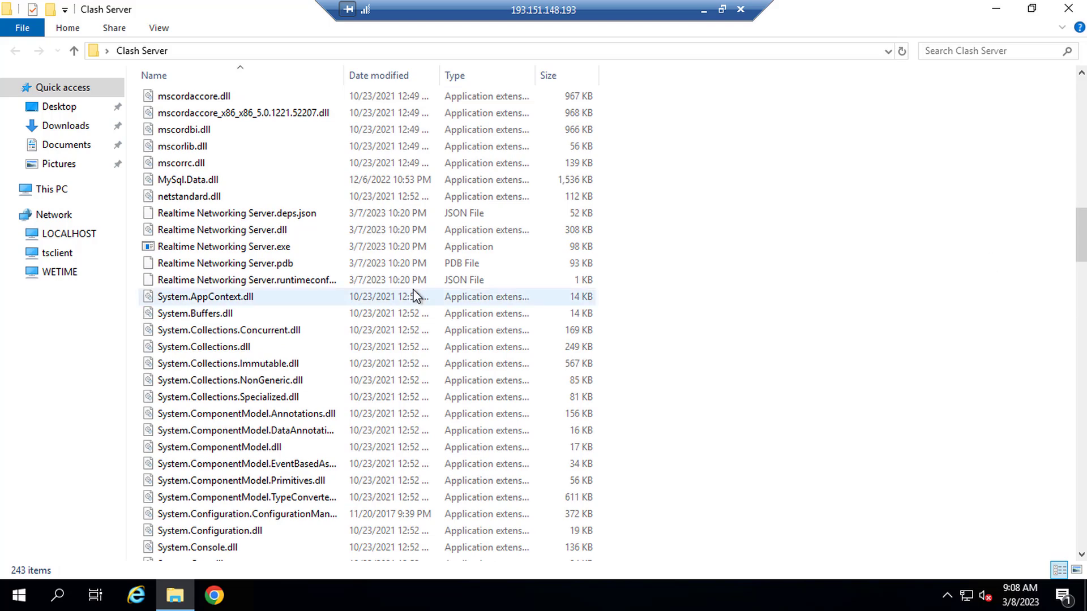
pyautogui.doubleClick(252, 247)
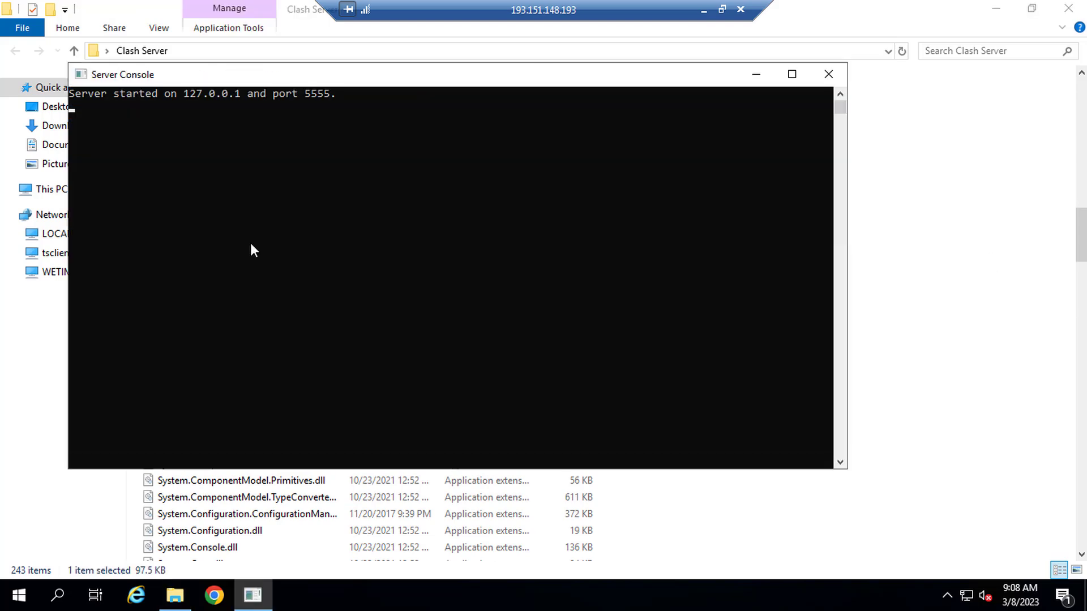
pyautogui.click(1070, 8)
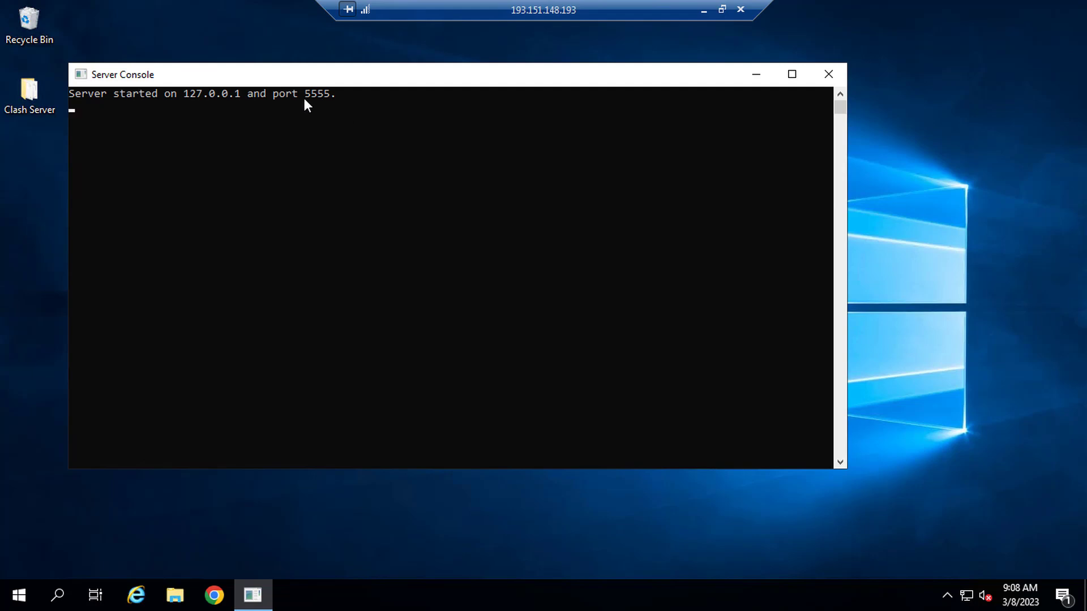
pyautogui.moveTo(402, 80); pyautogui.dragTo(459, 106)
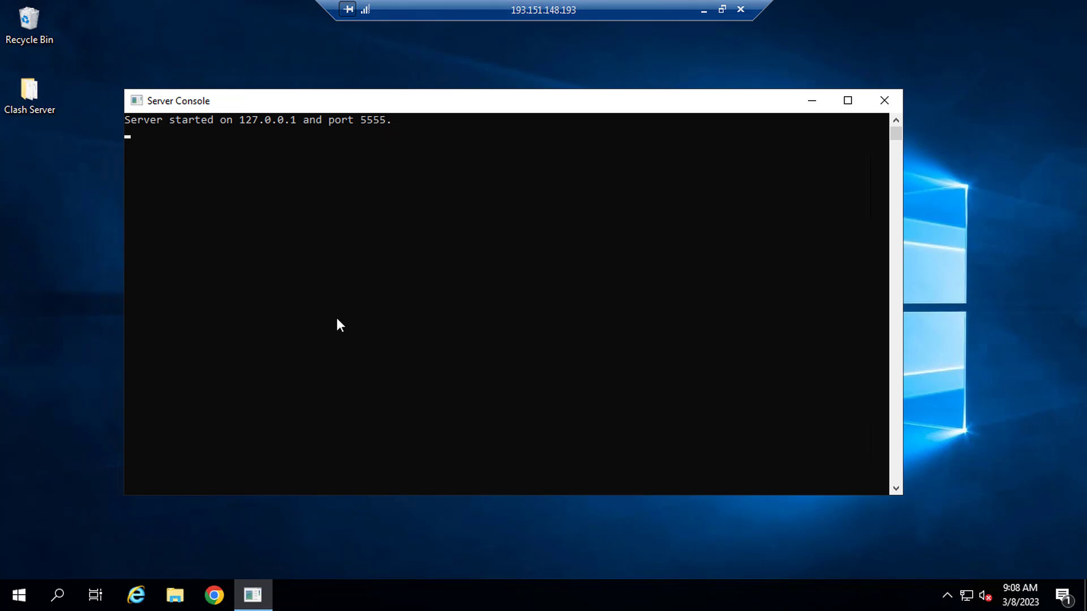
pyautogui.moveTo(373, 106); pyautogui.dragTo(396, 113)
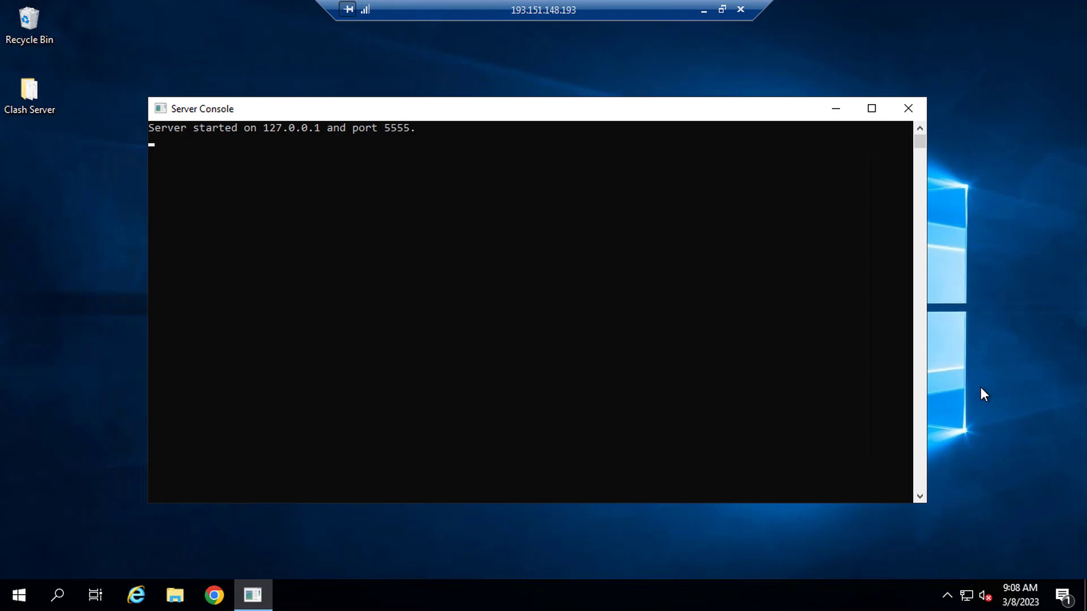
# - Disconnect from the remote server and clear the local desktop: close the Downloads folder and browser, and move the leftover item to the Recycle Bin
pyautogui.click(740, 9)
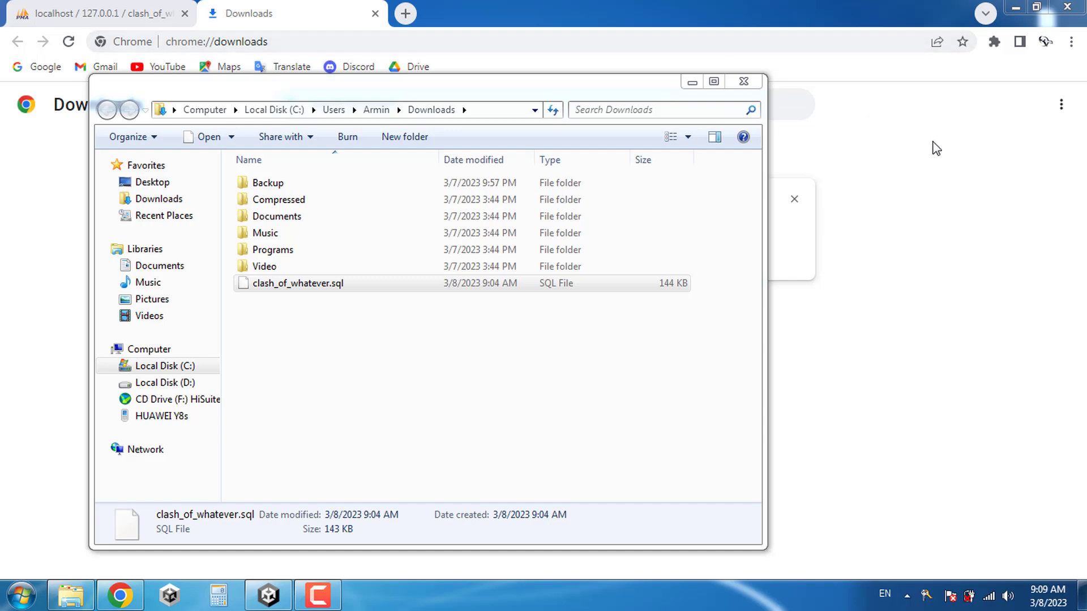
pyautogui.click(744, 81)
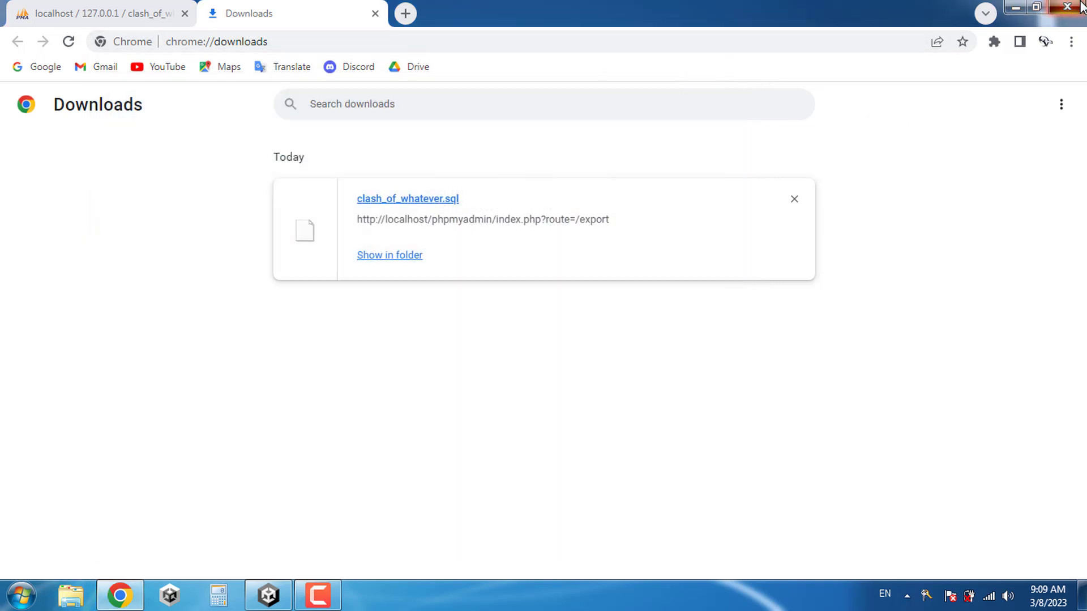
pyautogui.click(1062, 6)
pyautogui.moveTo(26, 165); pyautogui.dragTo(32, 34)
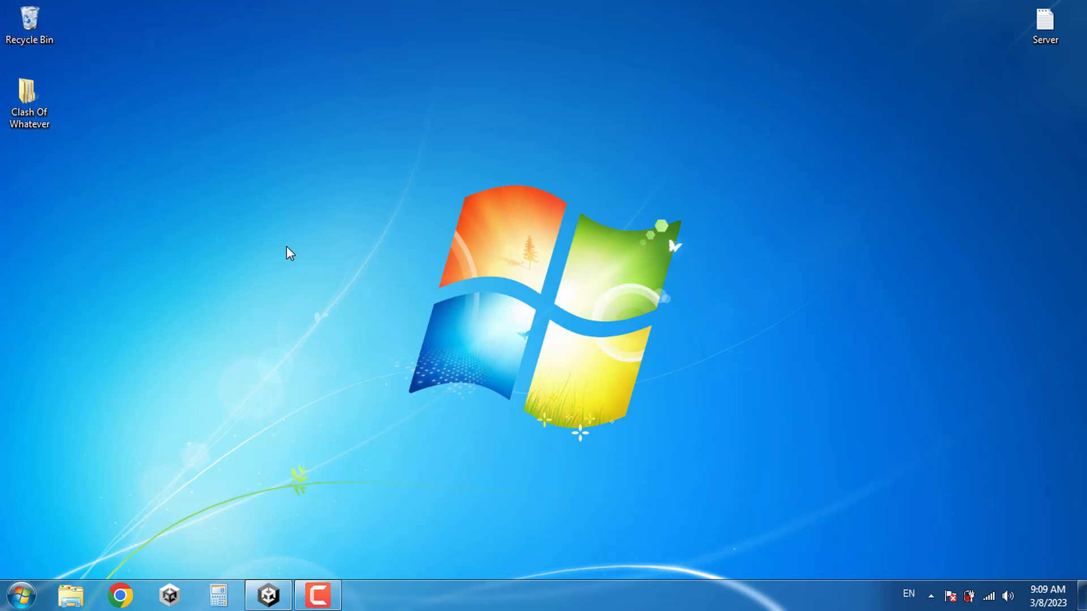
pyautogui.click(270, 601)
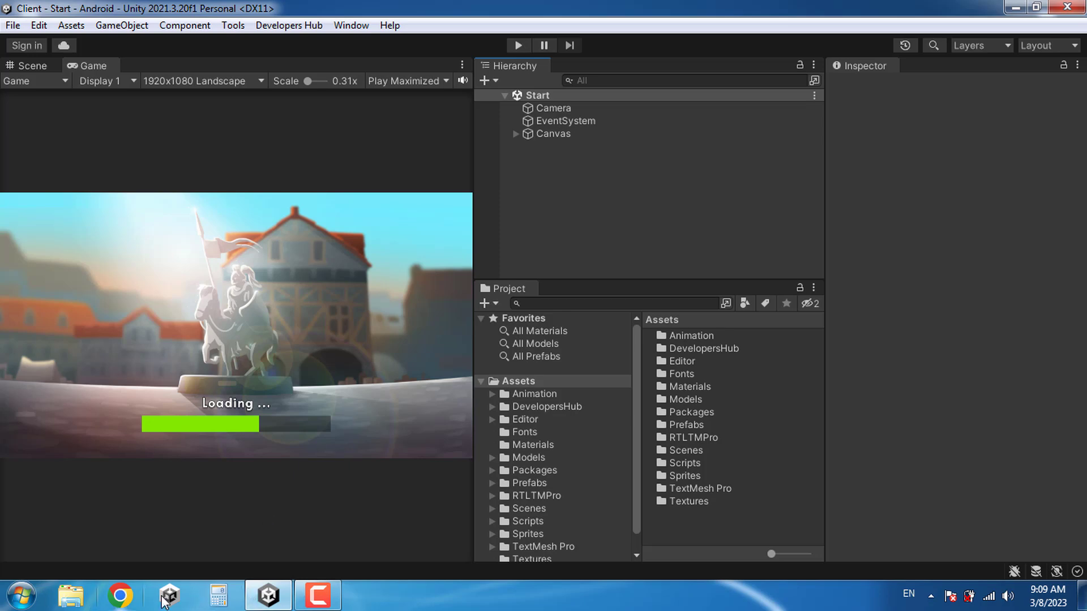
pyautogui.click(268, 595)
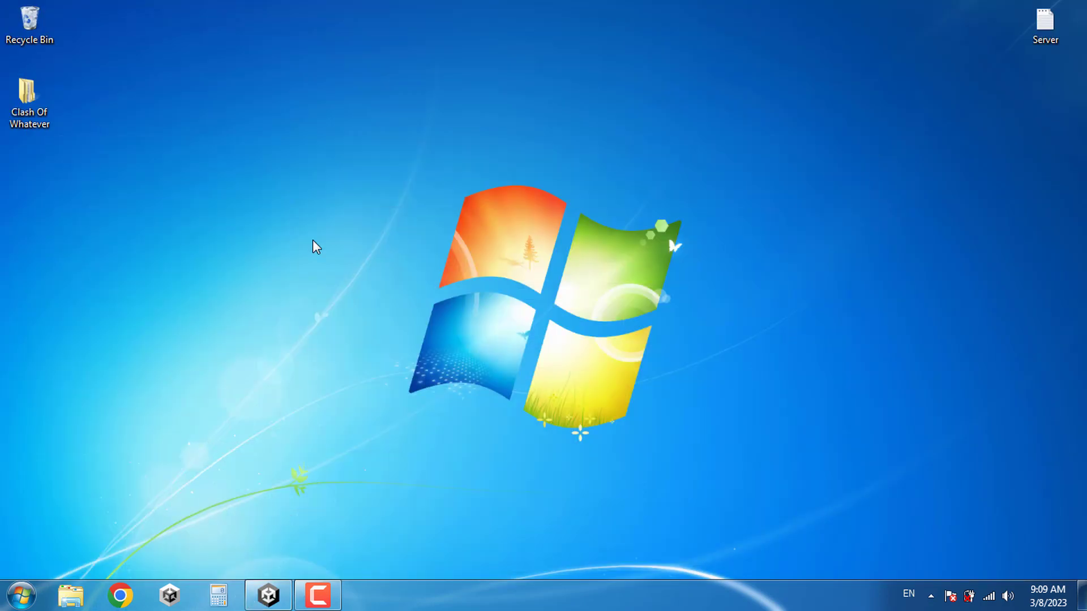
pyautogui.click(262, 605)
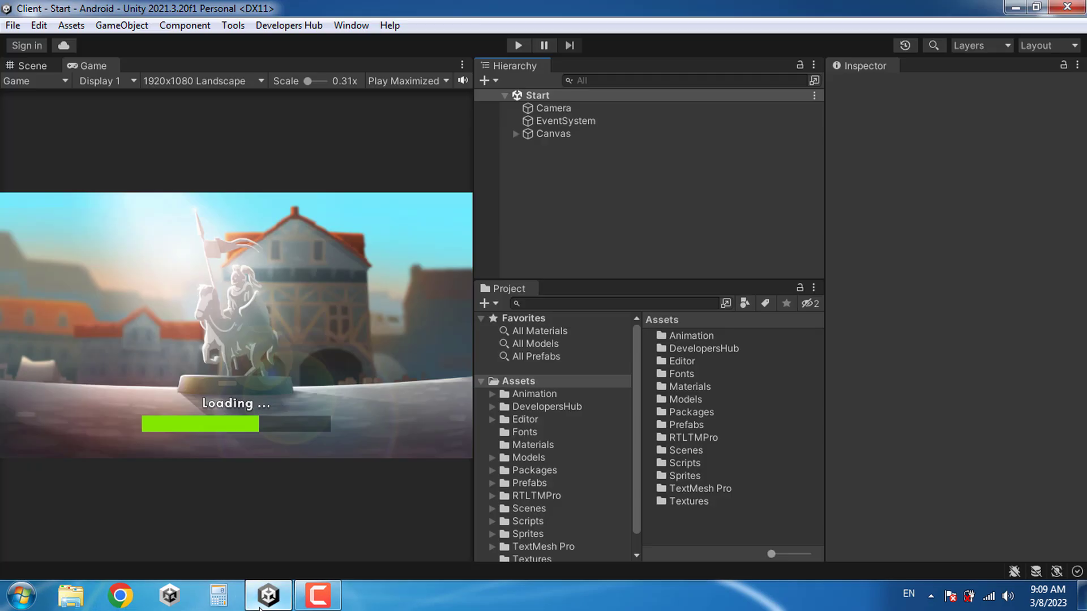
pyautogui.click(260, 605)
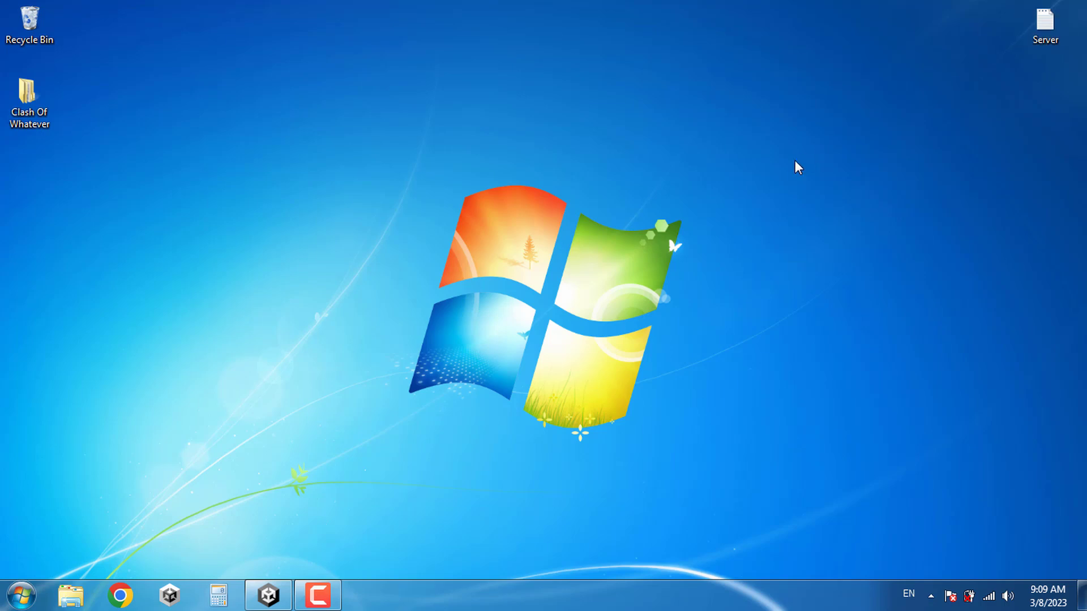
# - Open the Server note on the local desktop and copy the server's IP address from it
pyautogui.doubleClick(1035, 42)
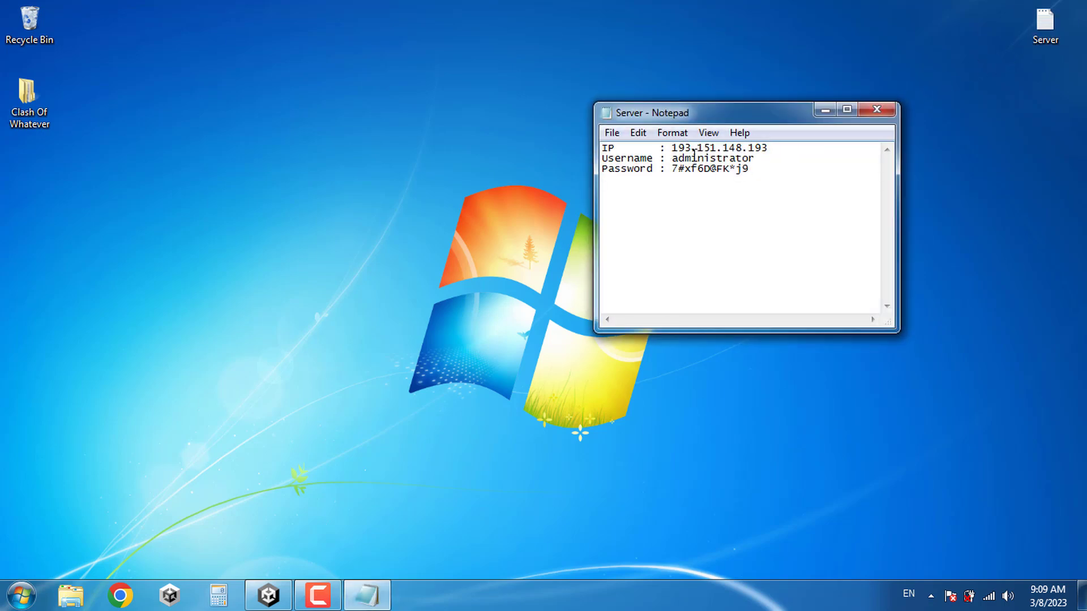
pyautogui.moveTo(769, 149); pyautogui.dragTo(672, 150)
pyautogui.rightClick(683, 148)
pyautogui.click(726, 201)
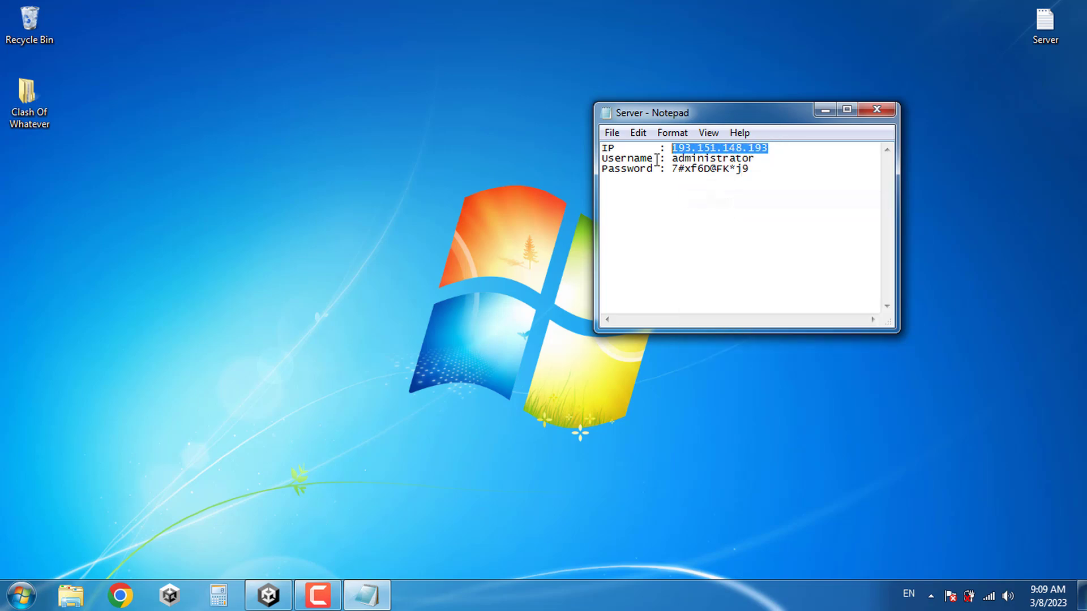
pyautogui.click(619, 162)
pyautogui.hotkey('ctrl', 'a')
pyautogui.moveTo(751, 169); pyautogui.dragTo(584, 163)
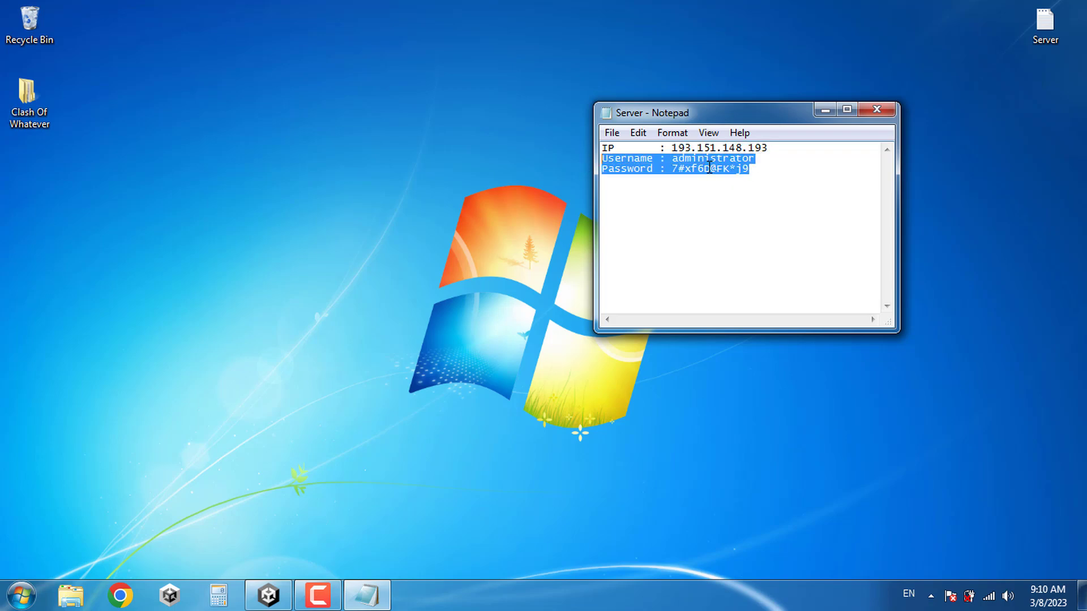
pyautogui.click(393, 296)
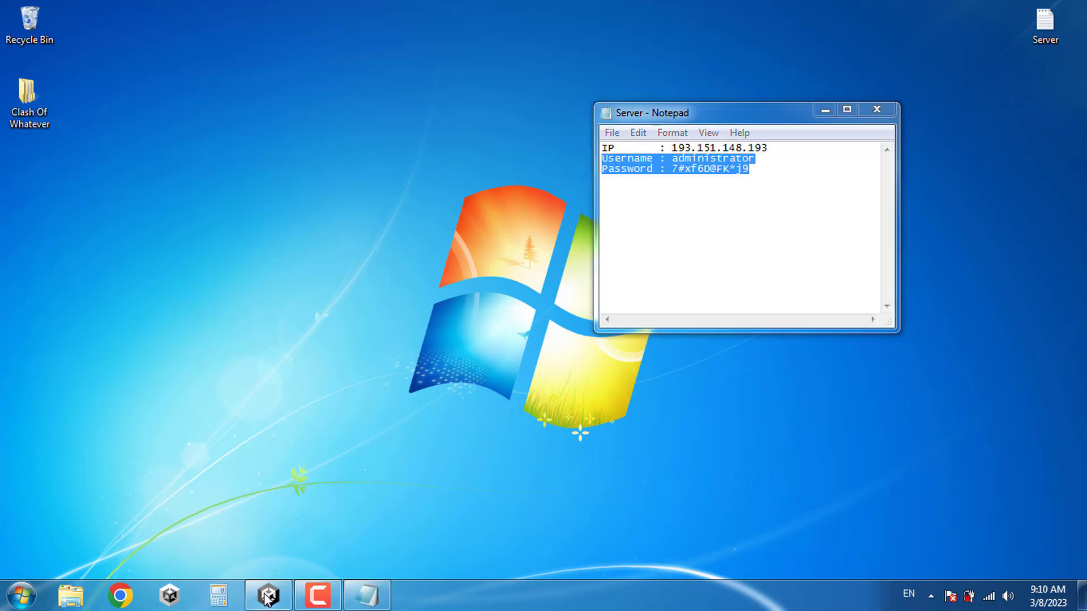
# - Switch to Unity and set the Ip in the Realtime Networking settings to the copied address 193.151.148.193
pyautogui.click(266, 595)
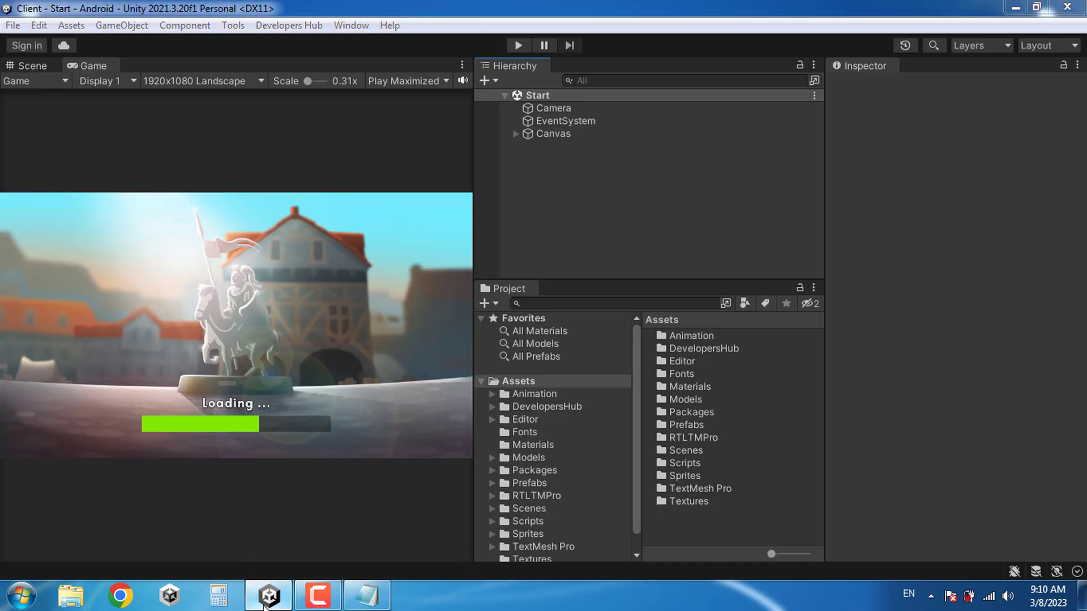
pyautogui.click(266, 598)
pyautogui.click(267, 597)
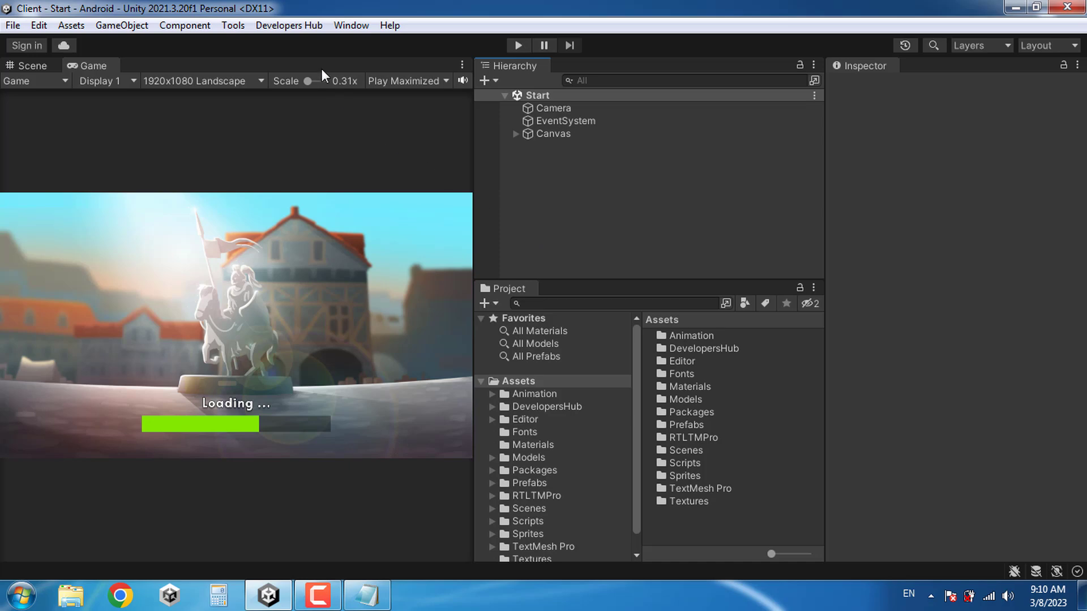
pyautogui.click(286, 25)
pyautogui.moveTo(286, 45)
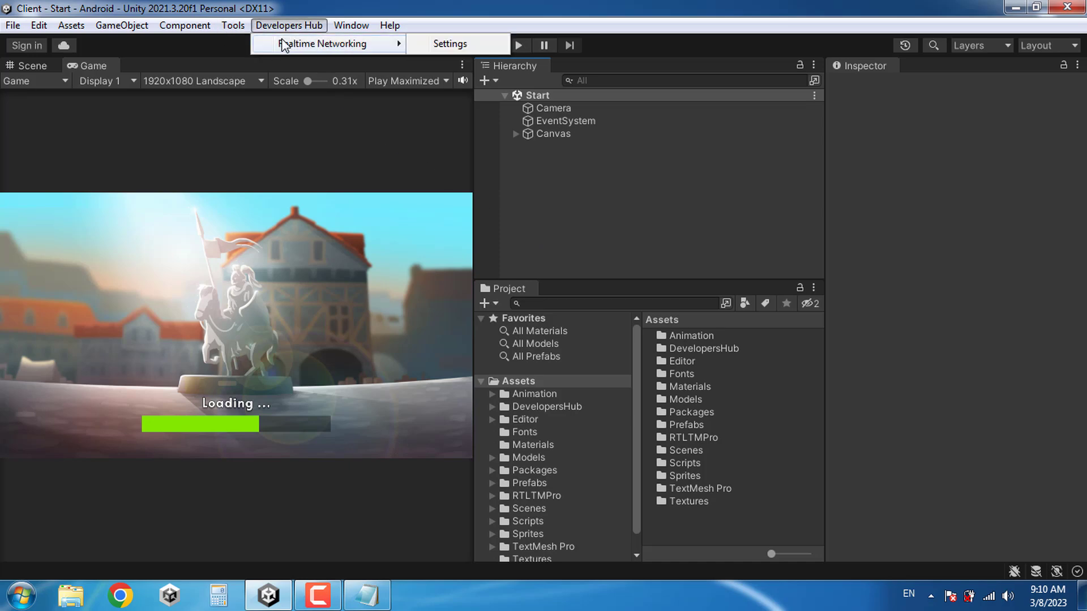
pyautogui.click(442, 44)
pyautogui.click(960, 164)
pyautogui.rightClick(960, 164)
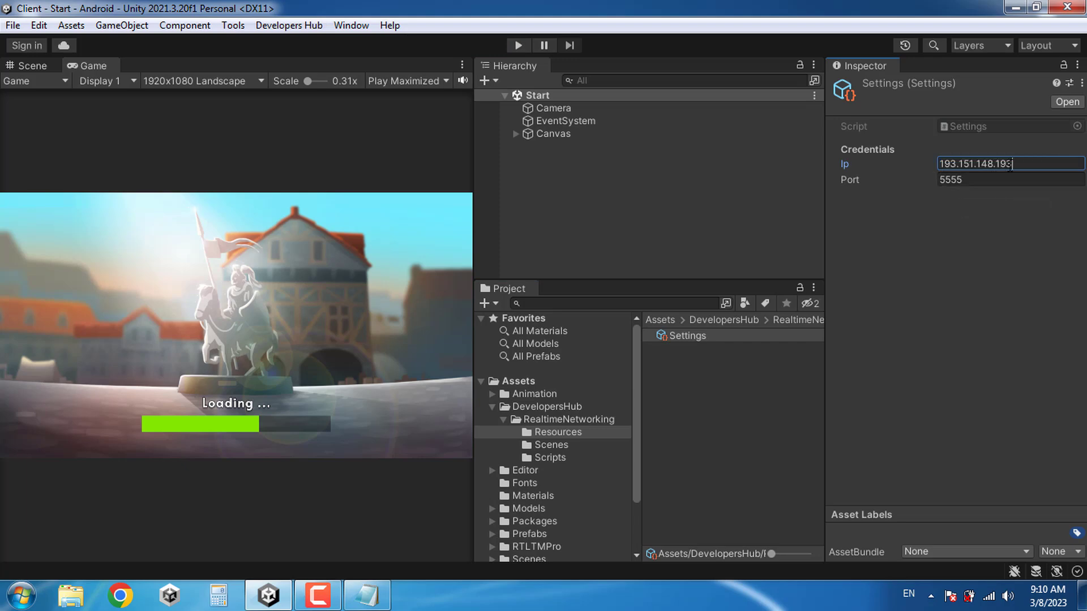
pyautogui.click(972, 179)
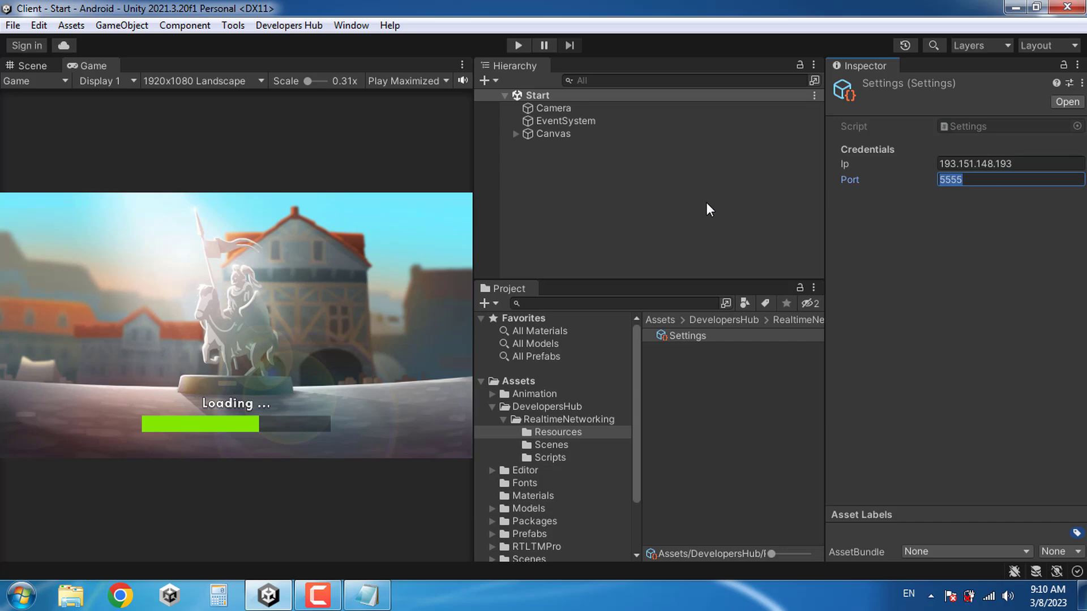
pyautogui.click(690, 337)
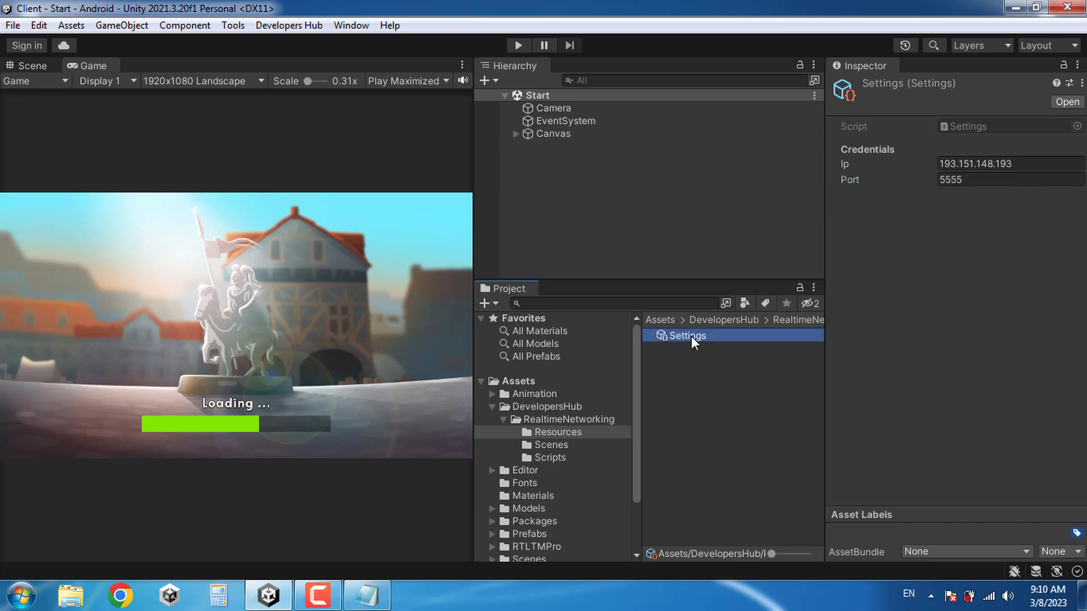
pyautogui.click(566, 431)
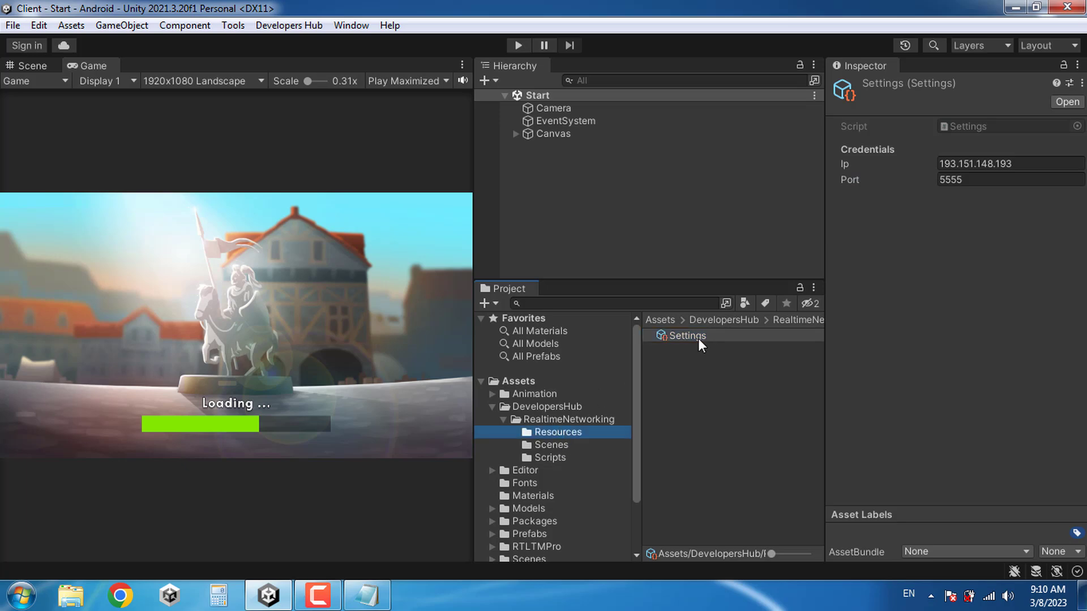
pyautogui.click(575, 223)
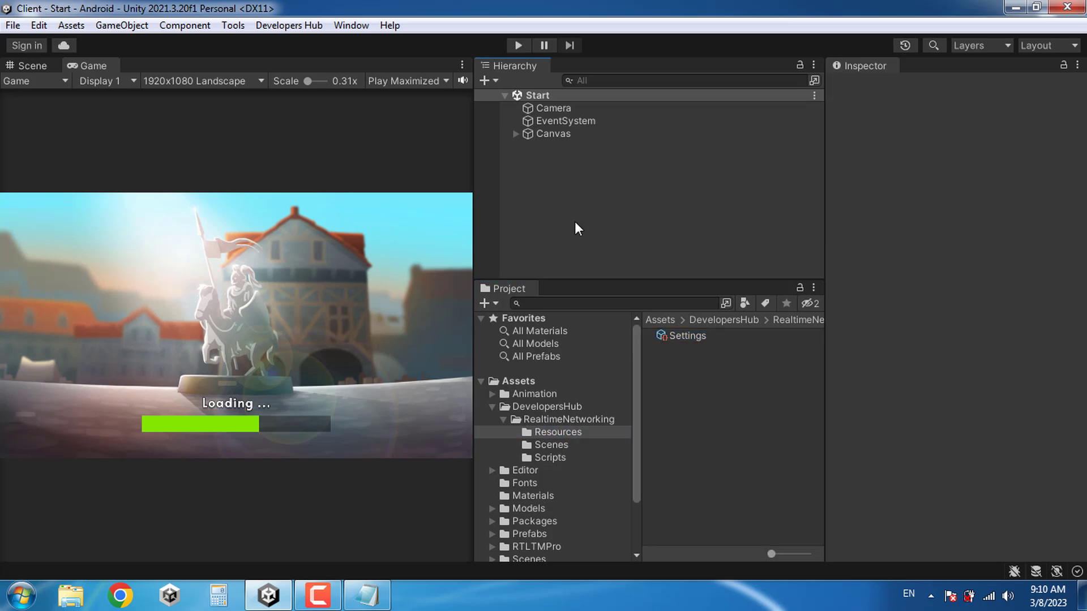
# - Close the Server note and run the game in Unity's Play mode
pyautogui.click(367, 595)
pyautogui.click(896, 104)
pyautogui.click(516, 45)
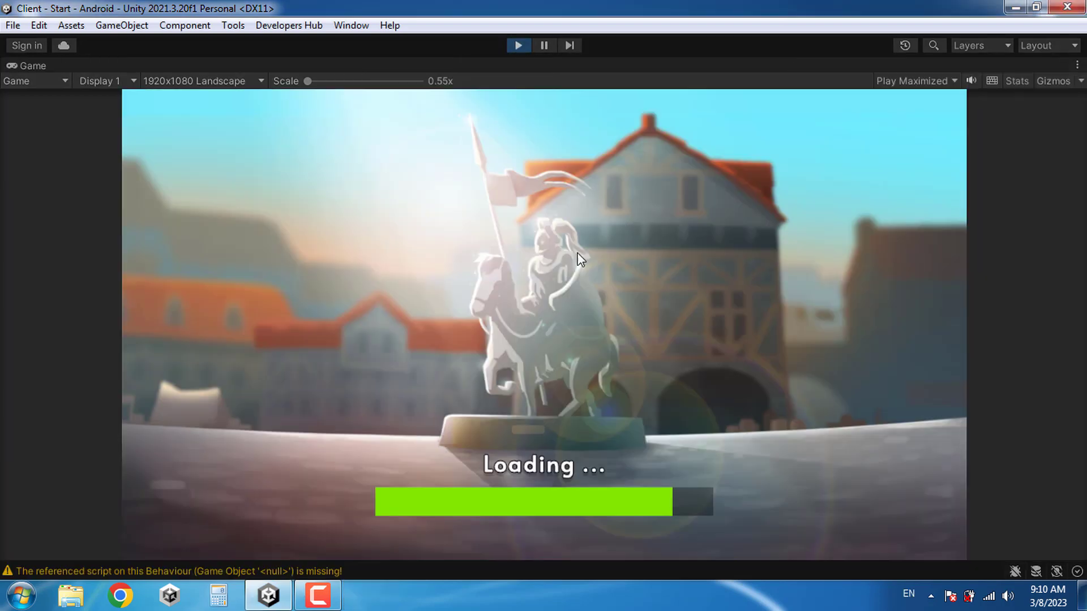